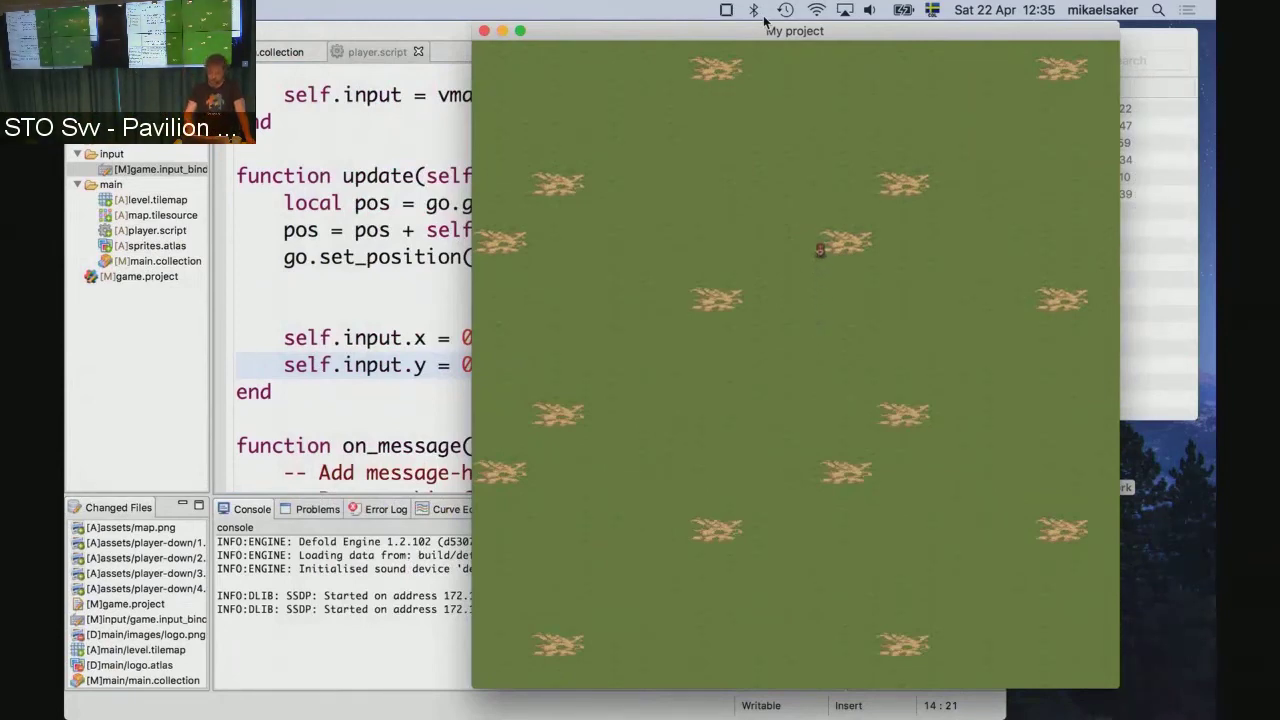
Move the player left, right and down, then diagonally in all four directions around the grass map.
{"action": "key", "text": "Left"}
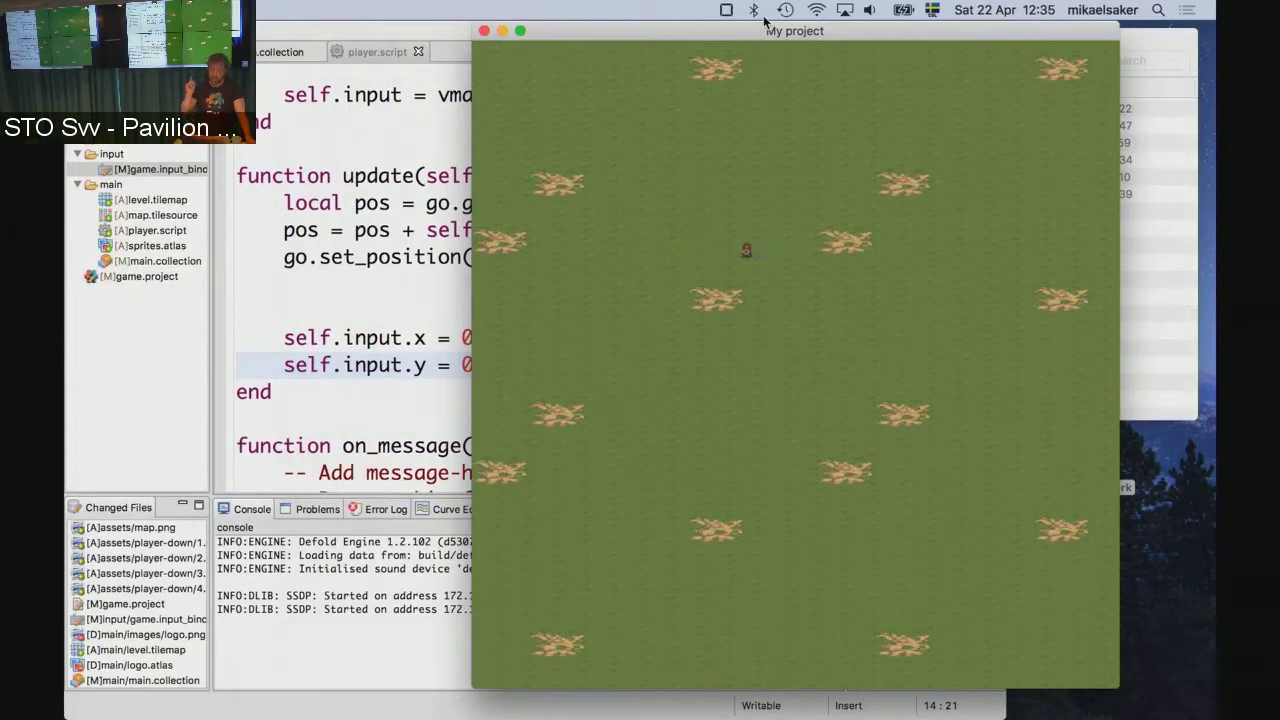
{"action": "key", "text": "Right"}
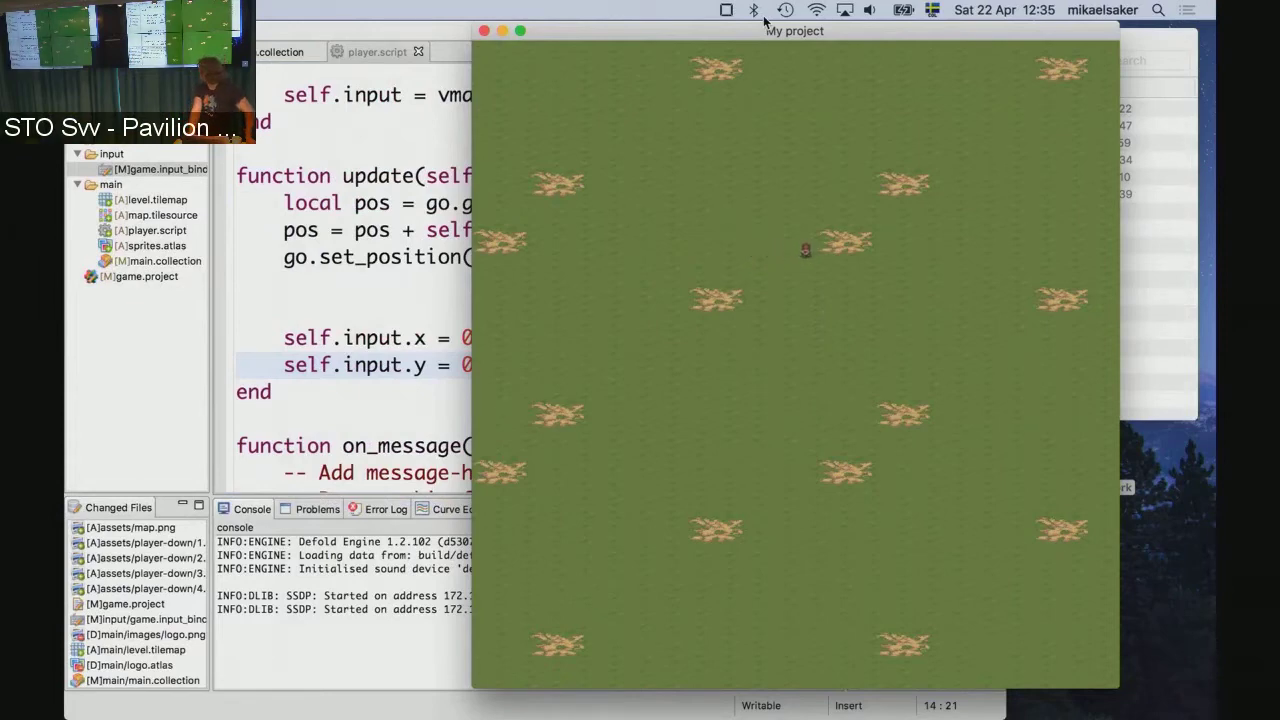
{"action": "key", "text": "Down"}
{"action": "key", "text": "Up"}
{"action": "key", "text": "Left"}
{"action": "key", "text": "Down"}
{"action": "key", "text": "Right"}
{"action": "key", "text": "Up"}
{"action": "key", "text": "Left"}
{"action": "key", "text": "Down"}
{"action": "key", "text": "Right"}
{"action": "key", "text": "Up"}
{"action": "key", "text": "Left"}
{"action": "key", "text": "Down"}
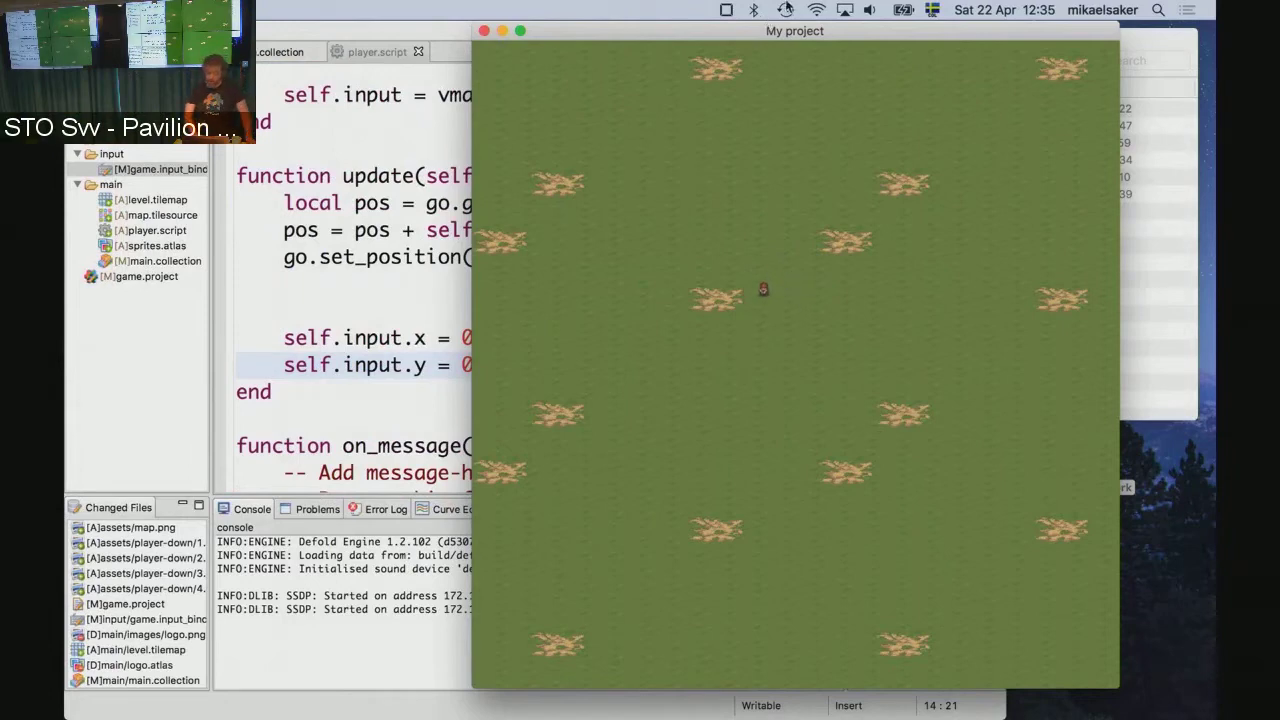
Close the running game and select self.input on the position line in update.
{"action": "left_click", "coordinate": [485, 33]}
{"action": "left_click", "coordinate": [570, 229]}
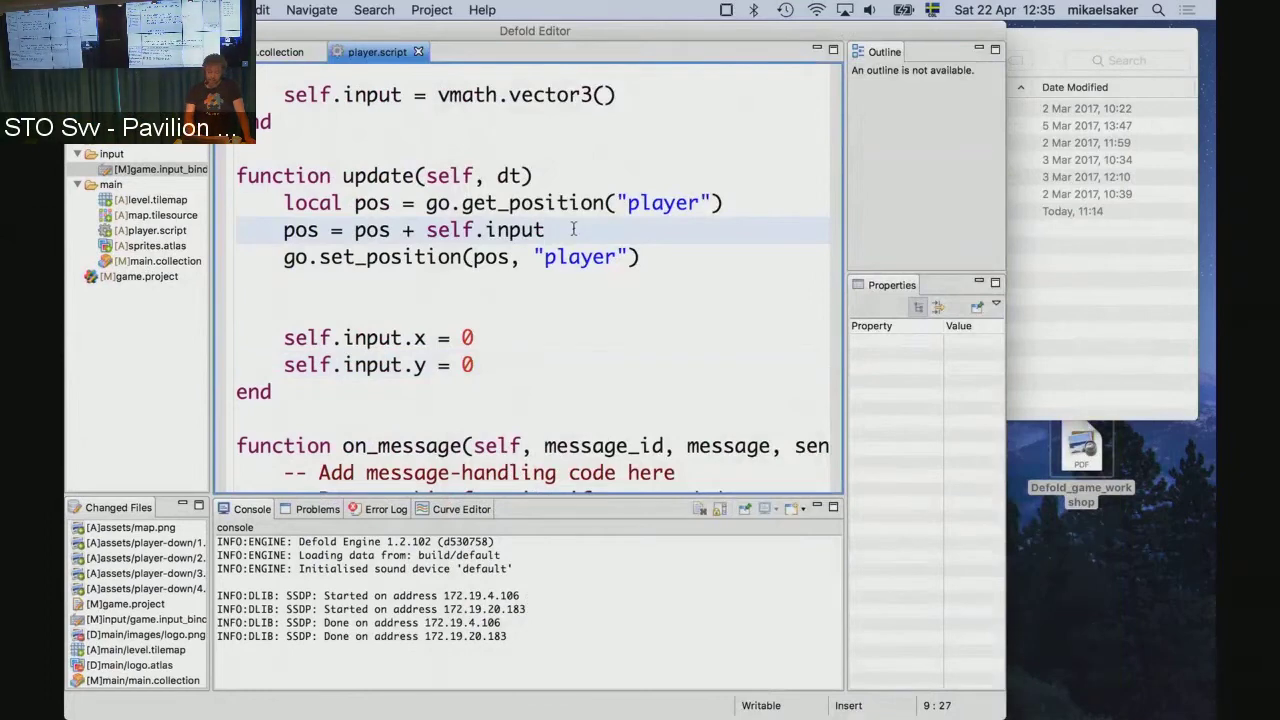
{"action": "key", "text": "shift+Left"}
{"action": "key", "text": "shift+Left"}
{"action": "key", "text": "shift+Left"}
{"action": "key", "text": "shift+Left"}
{"action": "key", "text": "shift+Left"}
{"action": "key", "text": "shift+Left"}
{"action": "key", "text": "shift+Left"}
{"action": "key", "text": "shift+Left"}
{"action": "key", "text": "shift+Left"}
{"action": "key", "text": "Down"}
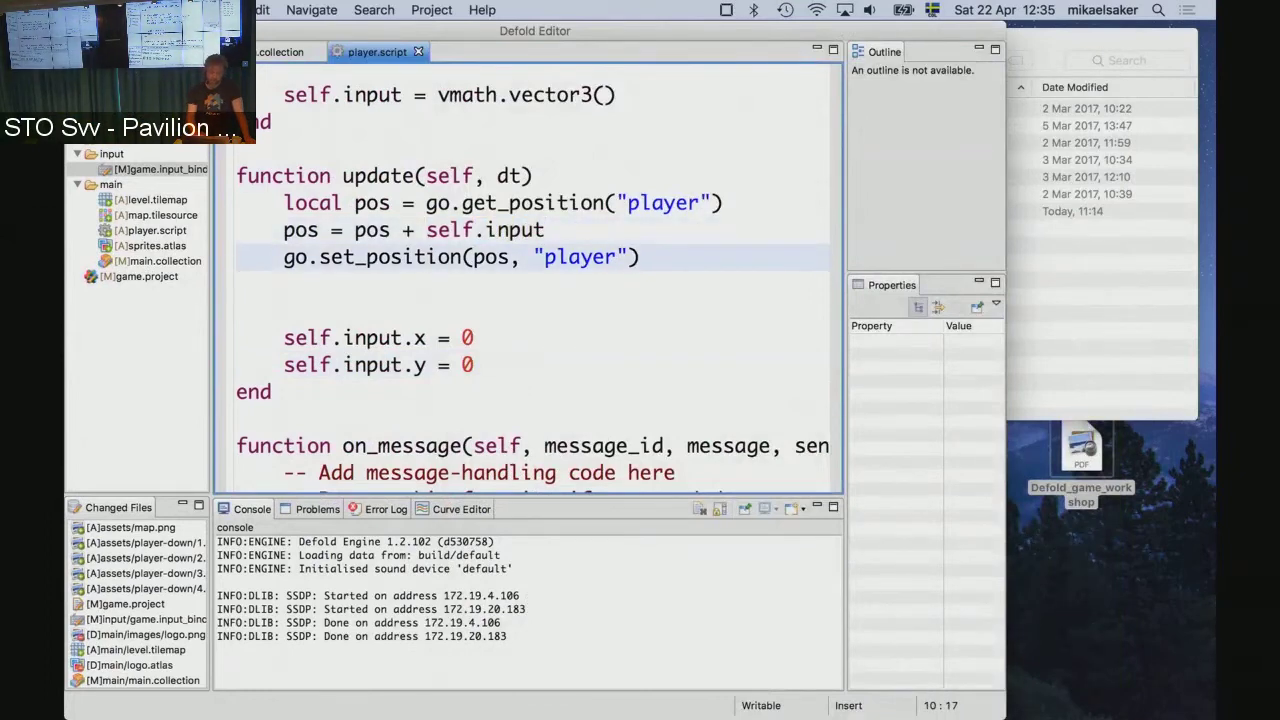
{"action": "scroll", "coordinate": [530, 280], "scroll_direction": "down", "scroll_amount": 5}
Select the self.input.y = 1 line in on_input, then step back up through update.
{"action": "left_click", "coordinate": [568, 289]}
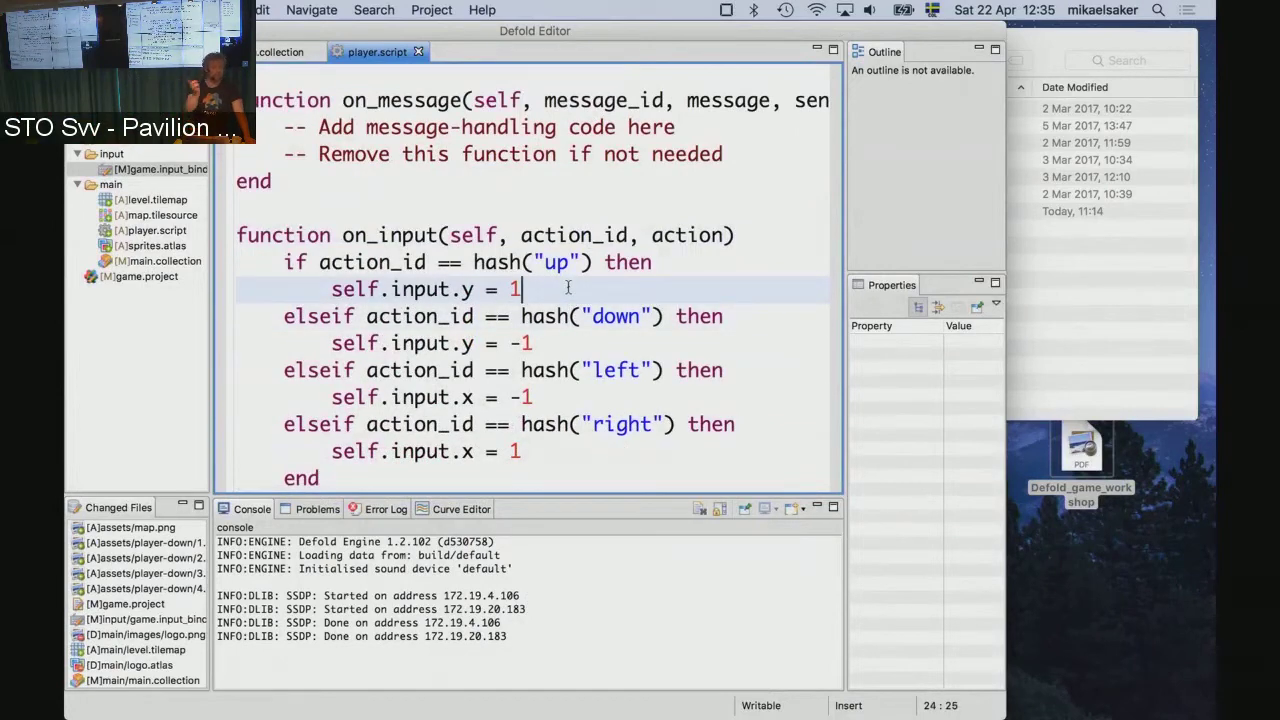
{"action": "key", "text": "Home"}
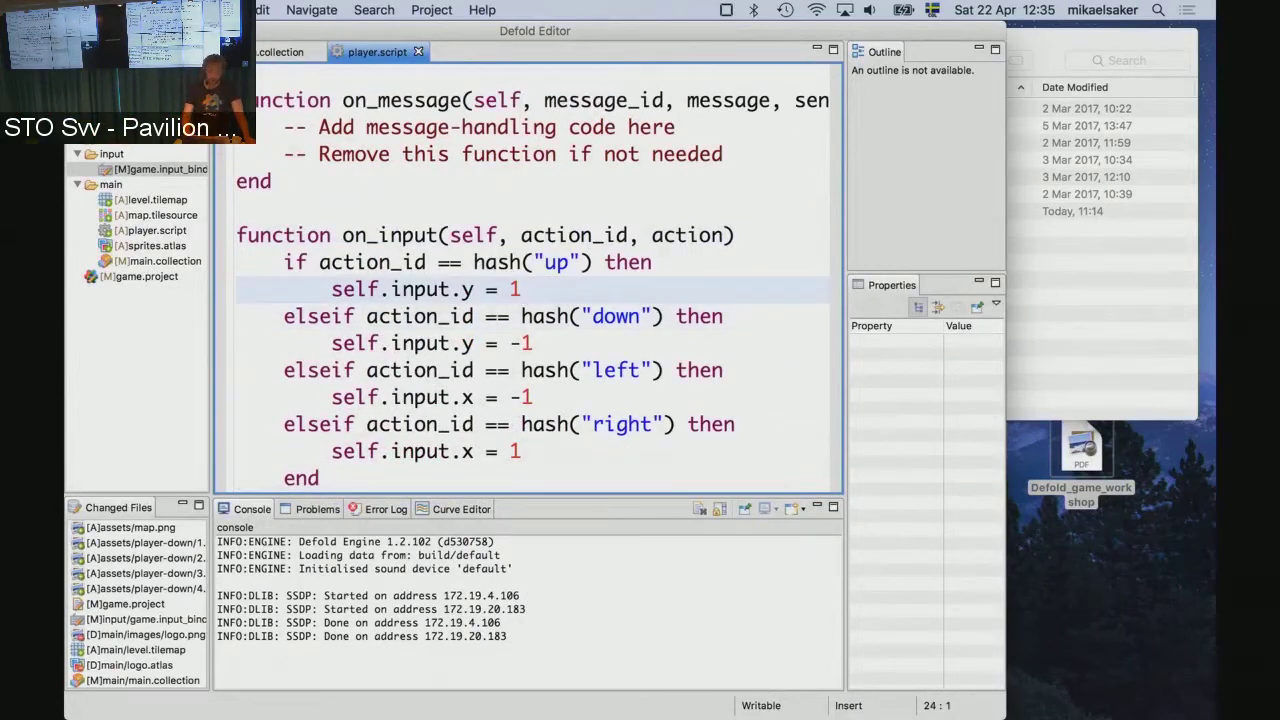
{"action": "key", "text": "shift+Down"}
{"action": "key", "text": "Down"}
{"action": "key", "text": "Down"}
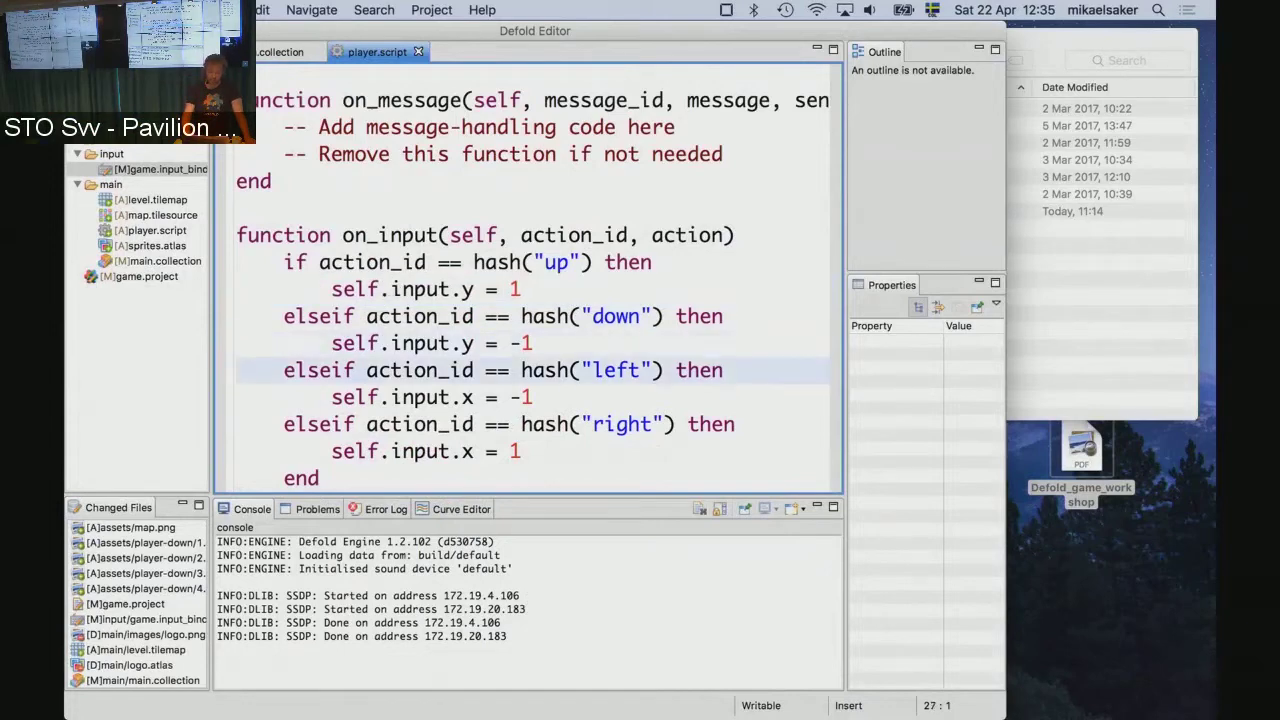
{"action": "key", "text": "Up"}
{"action": "key", "text": "Down"}
{"action": "key", "text": "Down"}
{"action": "key", "text": "Down"}
{"action": "key", "text": "Down"}
{"action": "key", "text": "Up"}
{"action": "key", "text": "Up"}
{"action": "key", "text": "Up"}
{"action": "key", "text": "Up"}
{"action": "key", "text": "Up"}
{"action": "key", "text": "Up"}
{"action": "key", "text": "Up"}
{"action": "key", "text": "Up"}
{"action": "key", "text": "Up"}
{"action": "key", "text": "Up"}
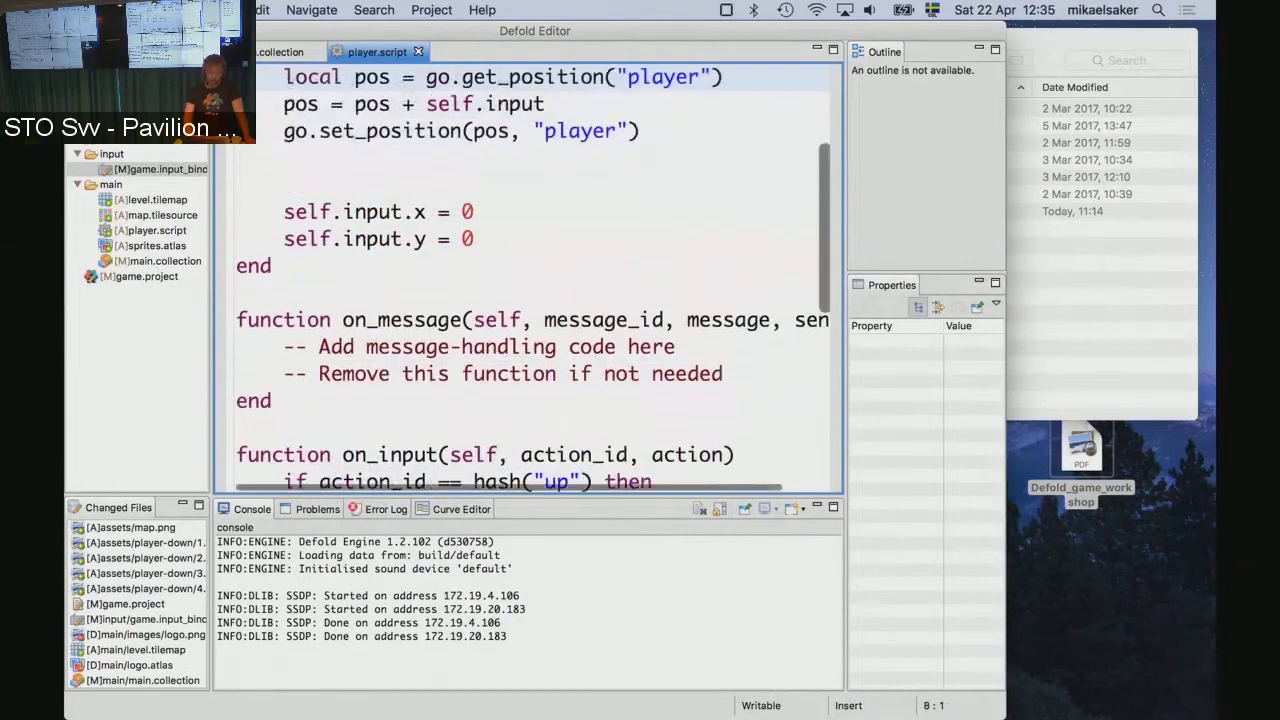
{"action": "key", "text": "Up"}
{"action": "key", "text": "Up"}
{"action": "key", "text": "Up"}
{"action": "key", "text": "Down"}
{"action": "key", "text": "Down"}
{"action": "key", "text": "Down"}
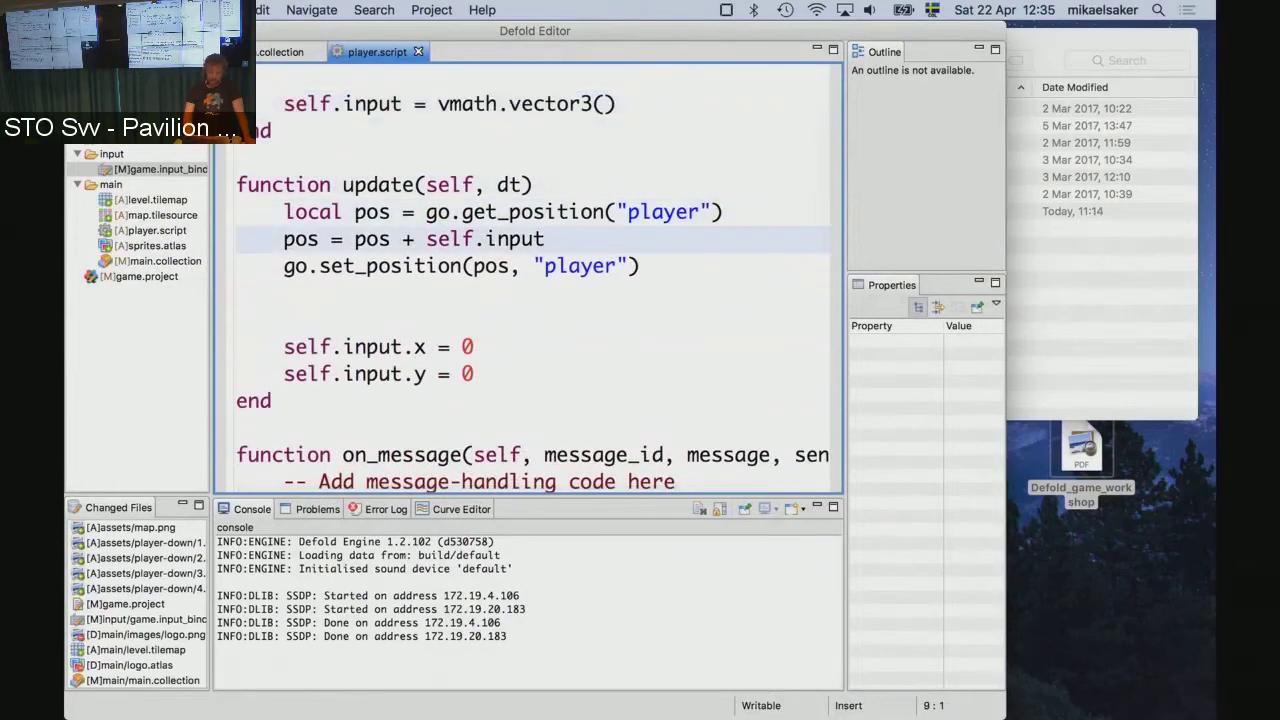
{"action": "key", "text": "Down"}
Highlight the self.input.y = 1 line again and scroll back up to update.
{"action": "scroll", "coordinate": [553, 316], "scroll_direction": "down", "scroll_amount": 1}
{"action": "scroll", "coordinate": [553, 316], "scroll_direction": "down", "scroll_amount": 5}
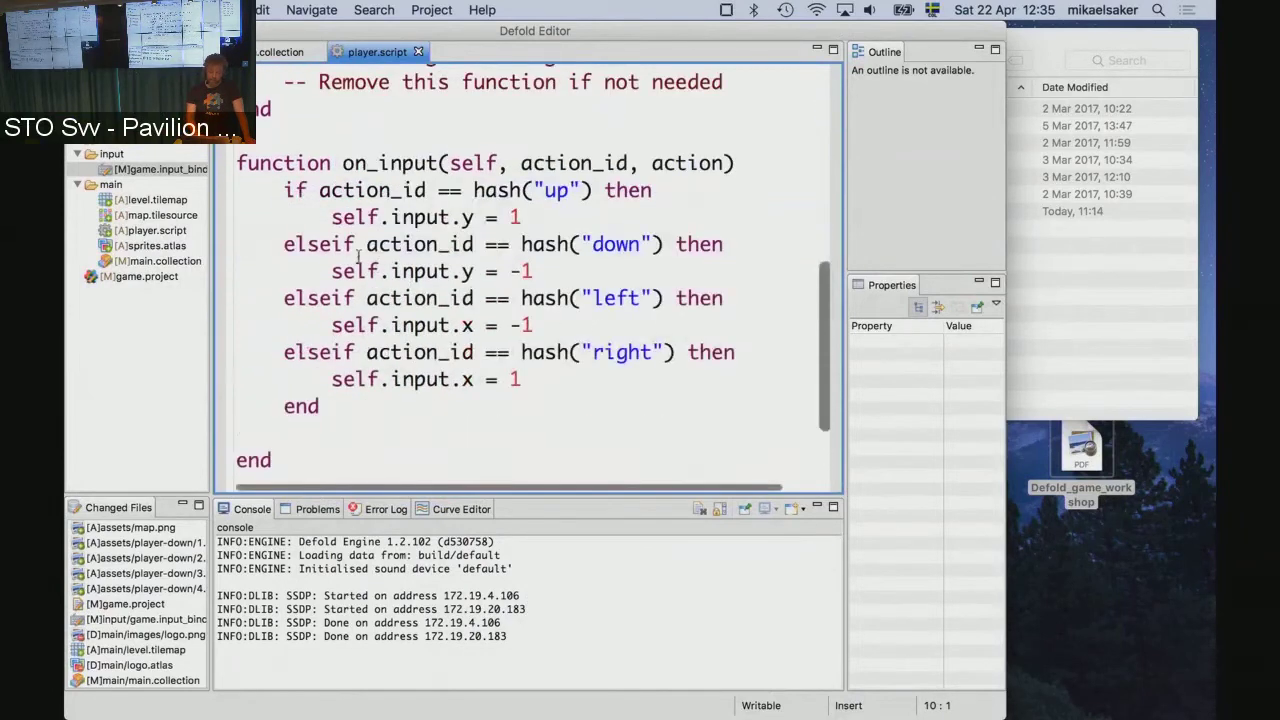
{"action": "left_click", "coordinate": [329, 217]}
{"action": "left_click_drag", "start_coordinate": [329, 217], "coordinate": [619, 204]}
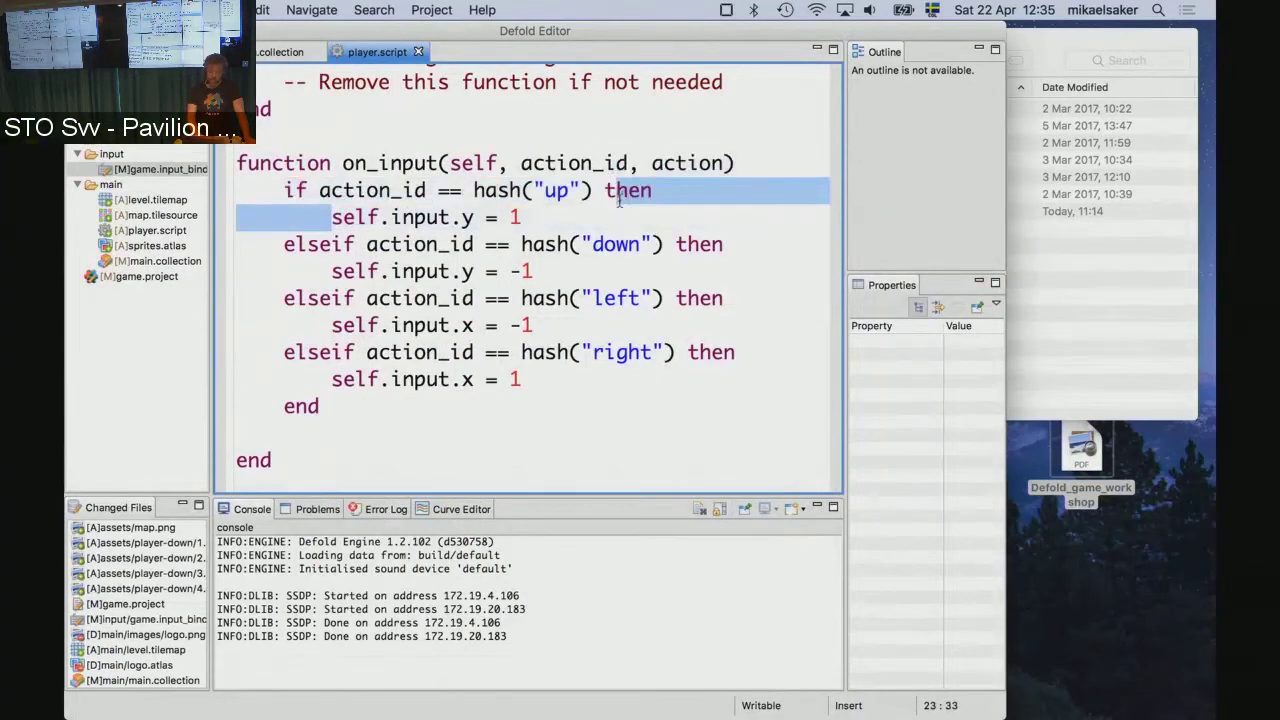
{"action": "scroll", "coordinate": [619, 204], "scroll_direction": "up", "scroll_amount": 1}
{"action": "scroll", "coordinate": [617, 202], "scroll_direction": "up", "scroll_amount": 5}
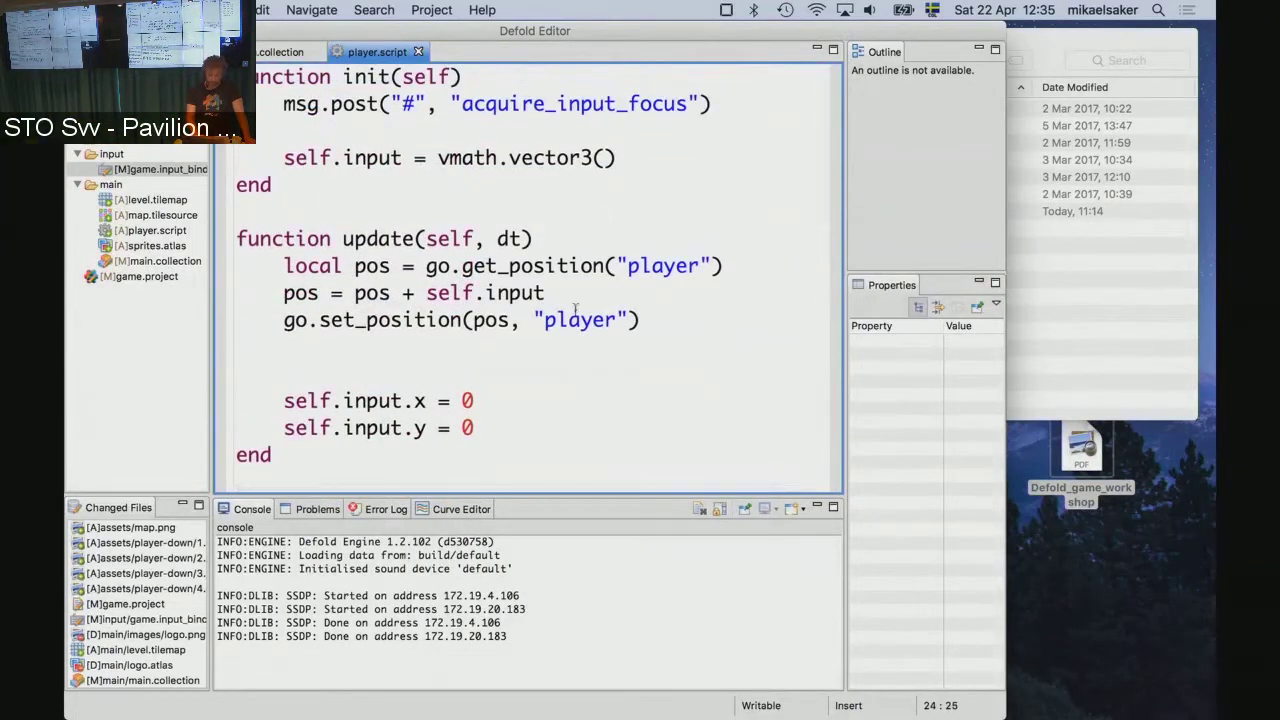
Append '* self.speed' to the position line and start a self.speed line in init.
{"action": "left_click", "coordinate": [590, 292]}
{"action": "type", "text": "* self.s"}
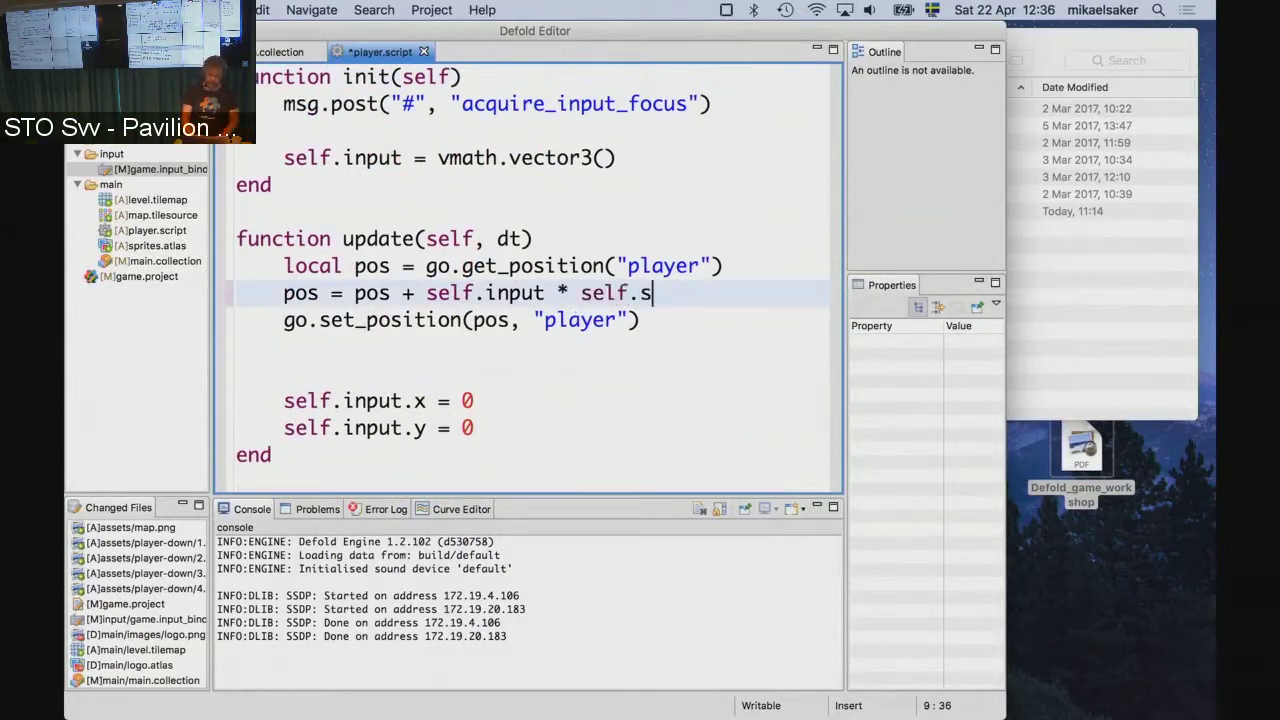
{"action": "type", "text": "peed"}
{"action": "key", "text": "Up"}
{"action": "key", "text": "Up"}
{"action": "key", "text": "Up"}
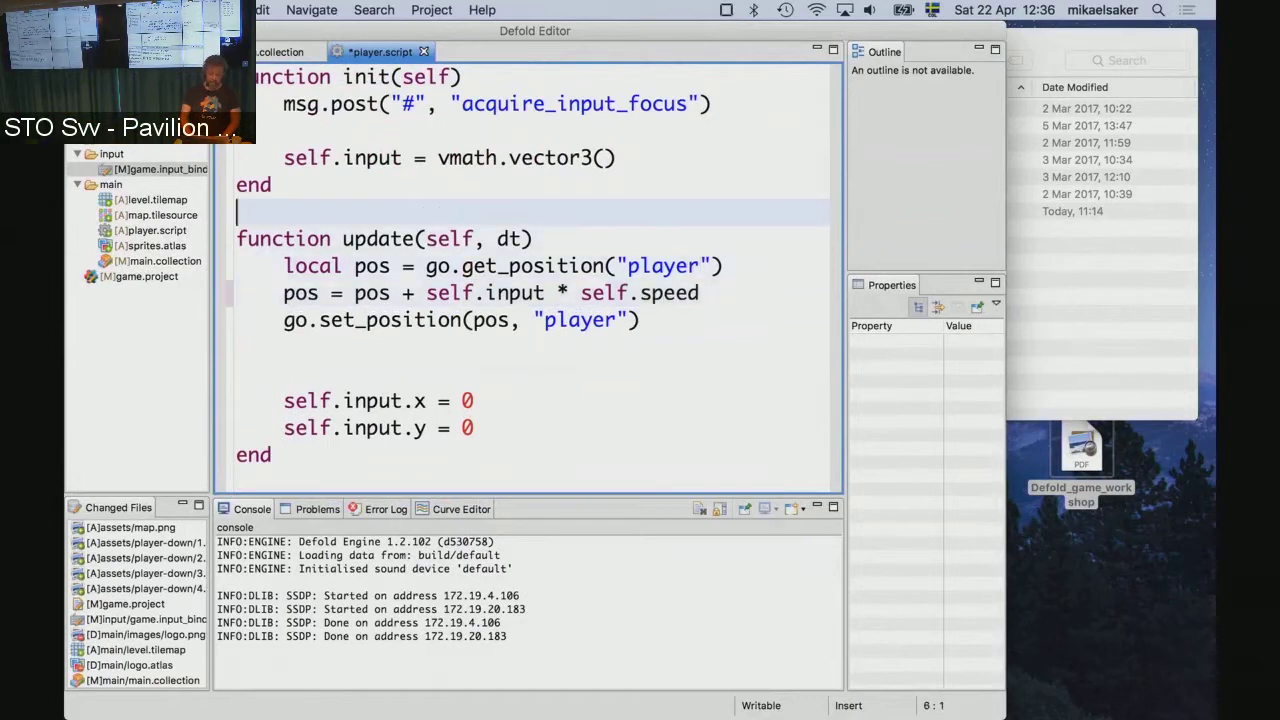
{"action": "key", "text": "Up"}
{"action": "key", "text": "Up"}
{"action": "key", "text": "Return"}
{"action": "type", "text": "self.speed ="}
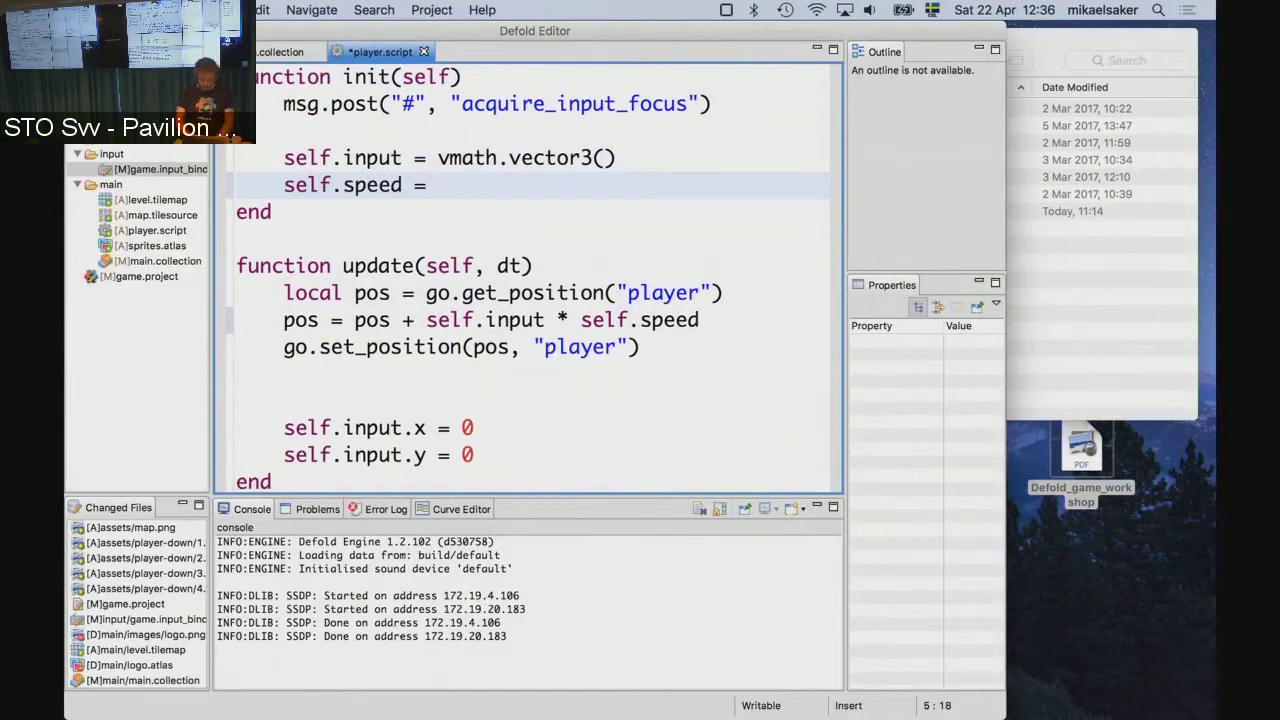
Set self.speed to 100 in init and save the script.
{"action": "type", "text": "4"}
{"action": "type", "text": "0"}
{"action": "key", "text": "Left"}
{"action": "key", "text": "BackSpace"}
{"action": "type", "text": "10"}
{"action": "key", "text": "super+s"}
Highlight self.speed at the end of the speed-scaled position line.
{"action": "key", "text": "Right"}
{"action": "key", "text": "Right"}
{"action": "key", "text": "Down"}
{"action": "key", "text": "Down"}
{"action": "key", "text": "Down"}
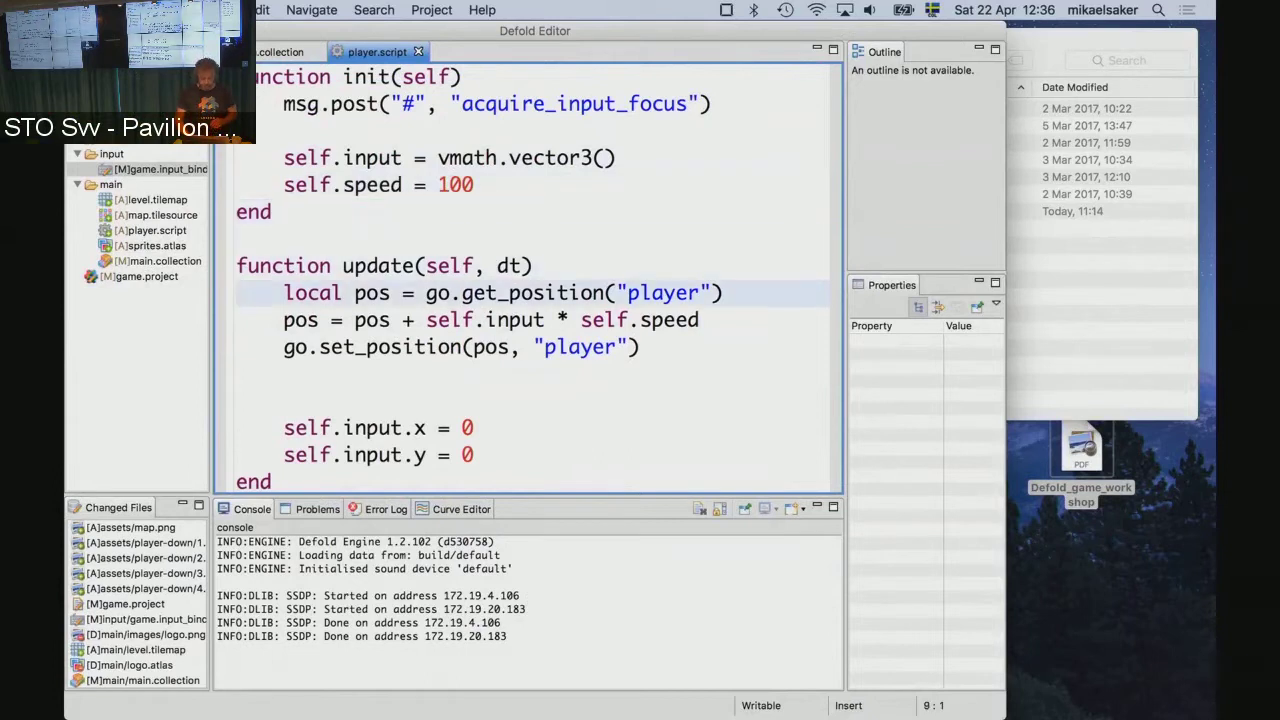
{"action": "key", "text": "Down"}
{"action": "key", "text": "End"}
{"action": "key", "text": "shift+Left"}
{"action": "key", "text": "shift+Left"}
{"action": "key", "text": "shift+Left"}
{"action": "key", "text": "shift+Left"}
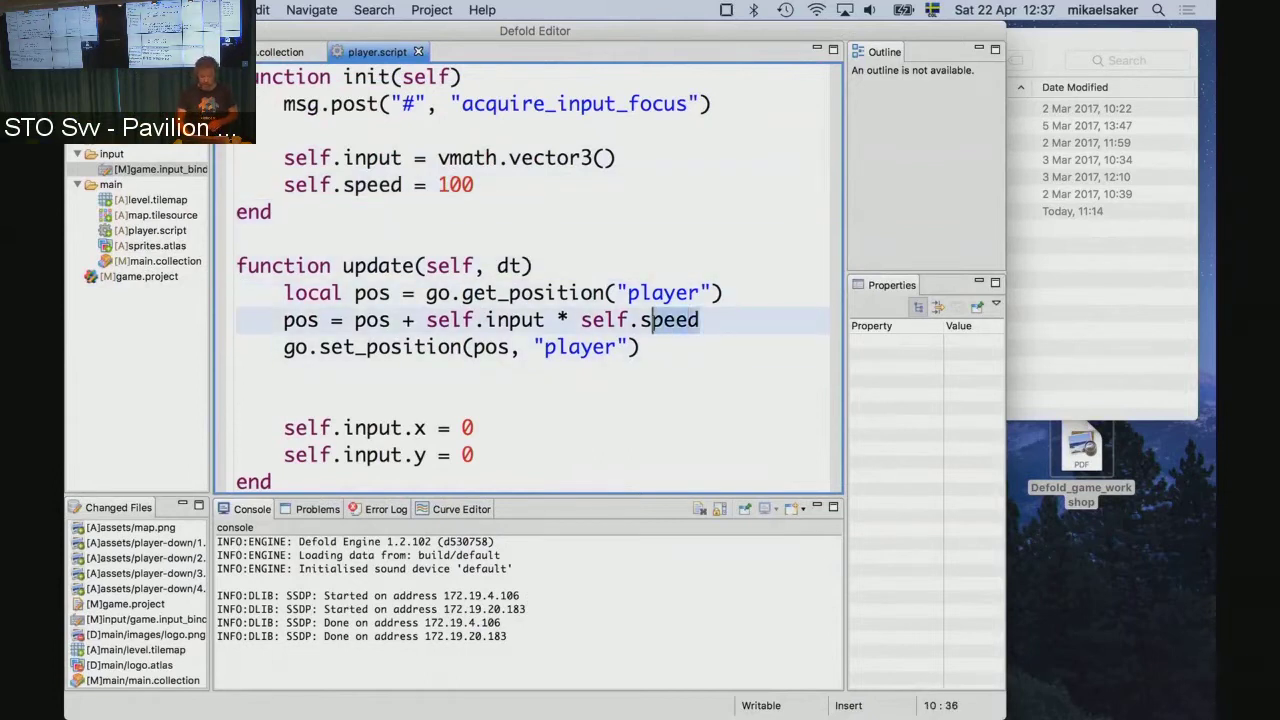
{"action": "key", "text": "shift+Left"}
{"action": "key", "text": "shift+Left"}
{"action": "key", "text": "shift+Left"}
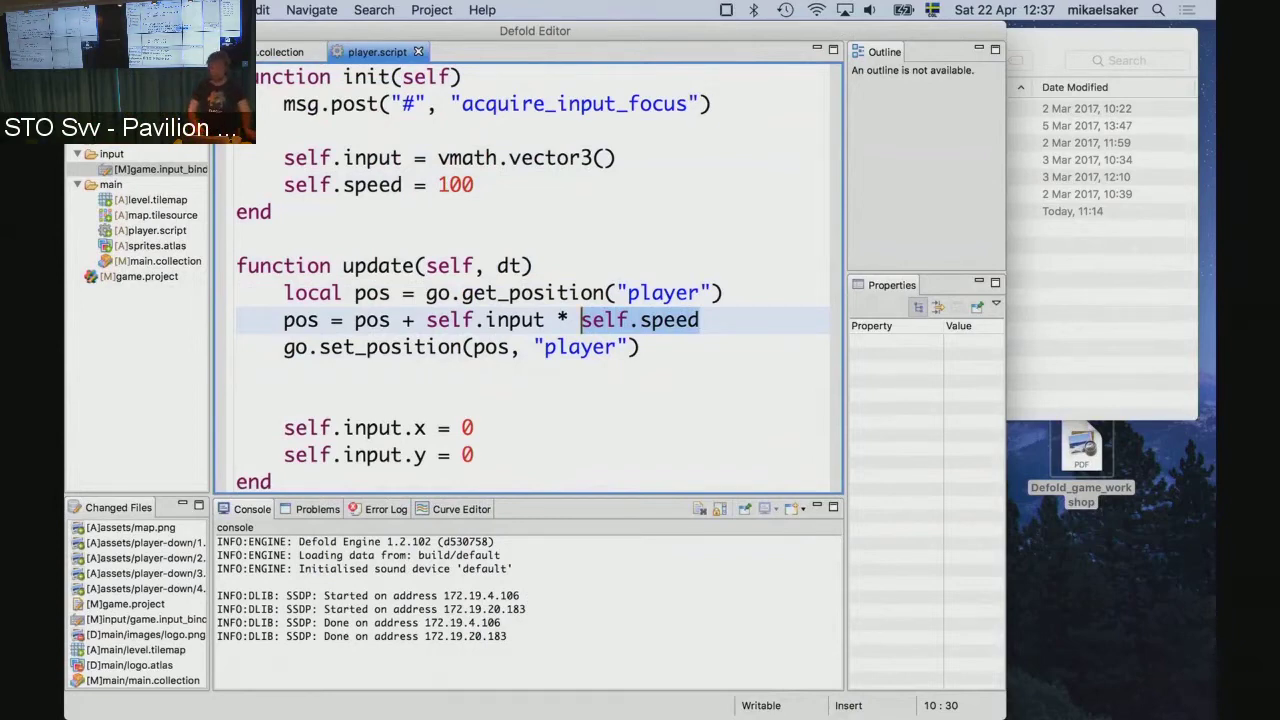
Add an indented print(dt) line at the top of update and build the game.
{"action": "left_click_drag", "start_coordinate": [487, 266], "coordinate": [519, 268]}
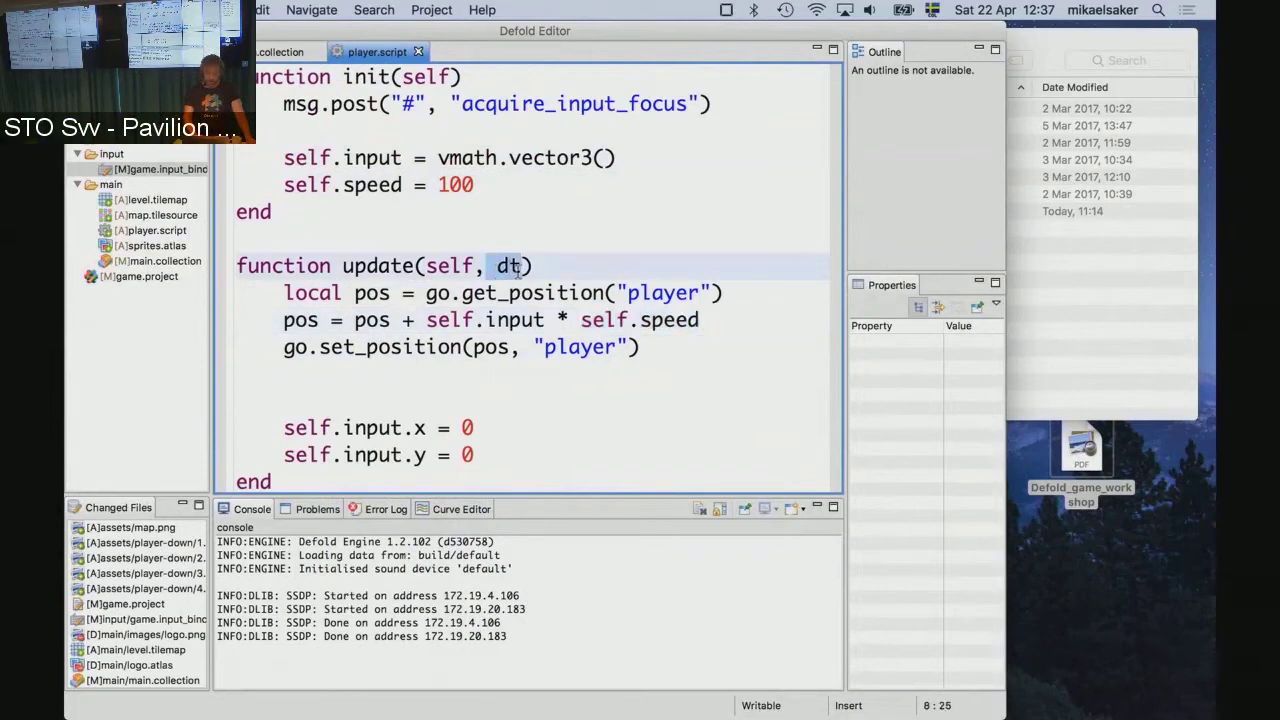
{"action": "left_click", "coordinate": [647, 262]}
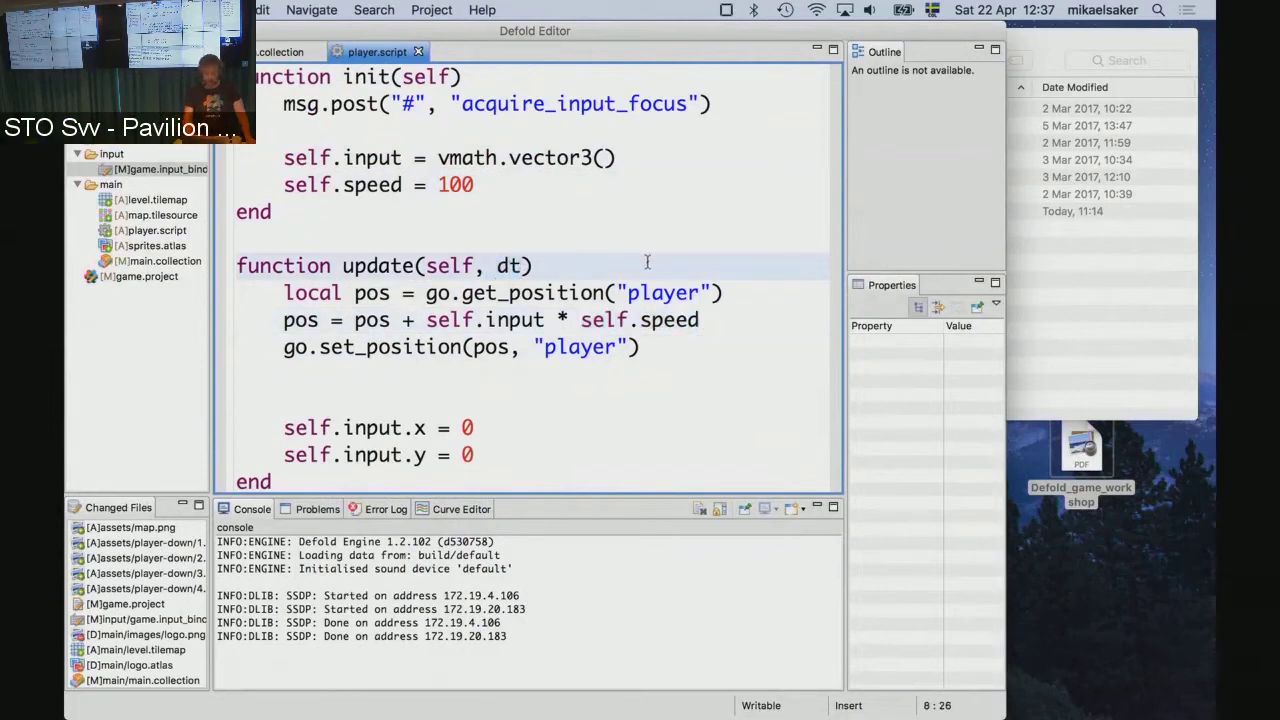
{"action": "key", "text": "Return"}
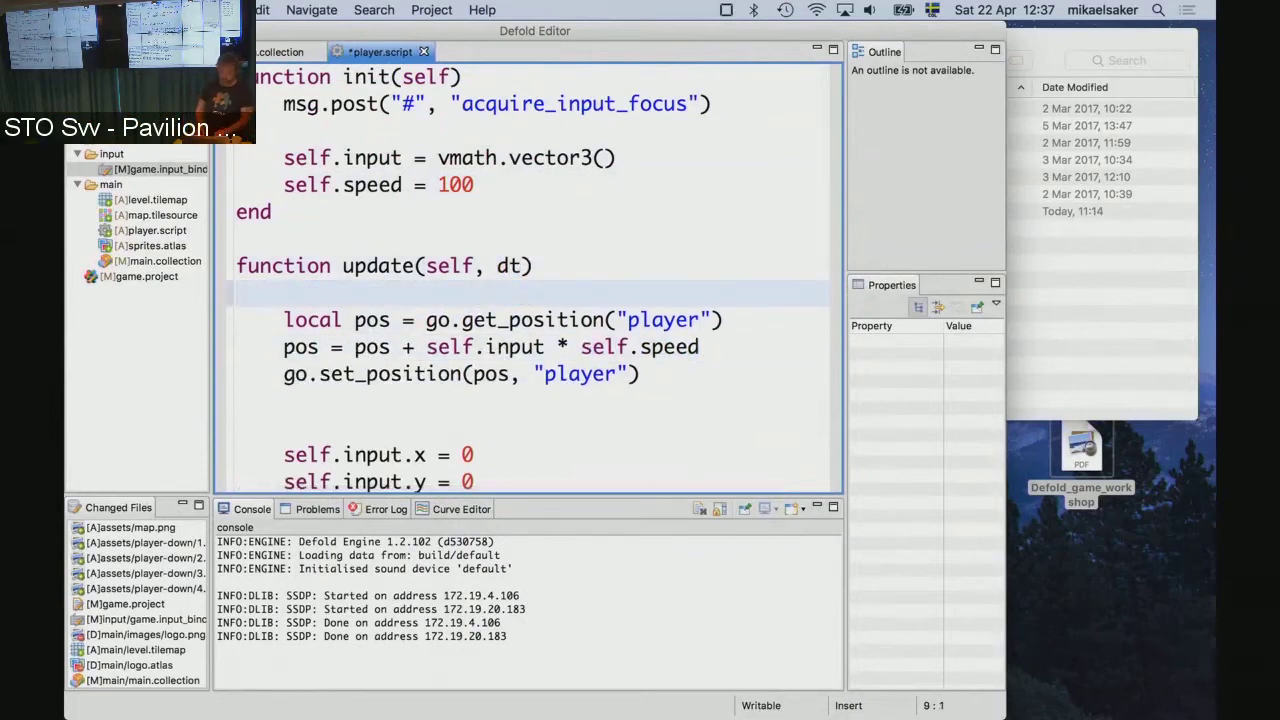
{"action": "key", "text": "Tab"}
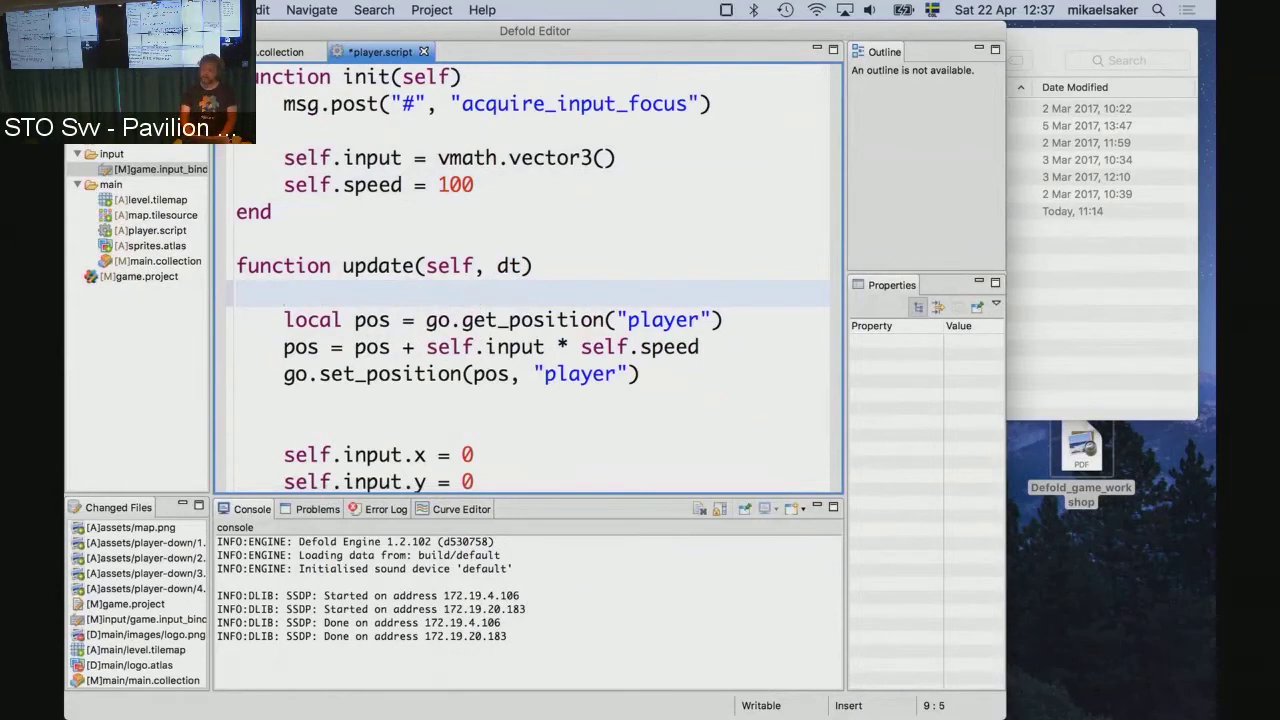
{"action": "type", "text": "rint(d"}
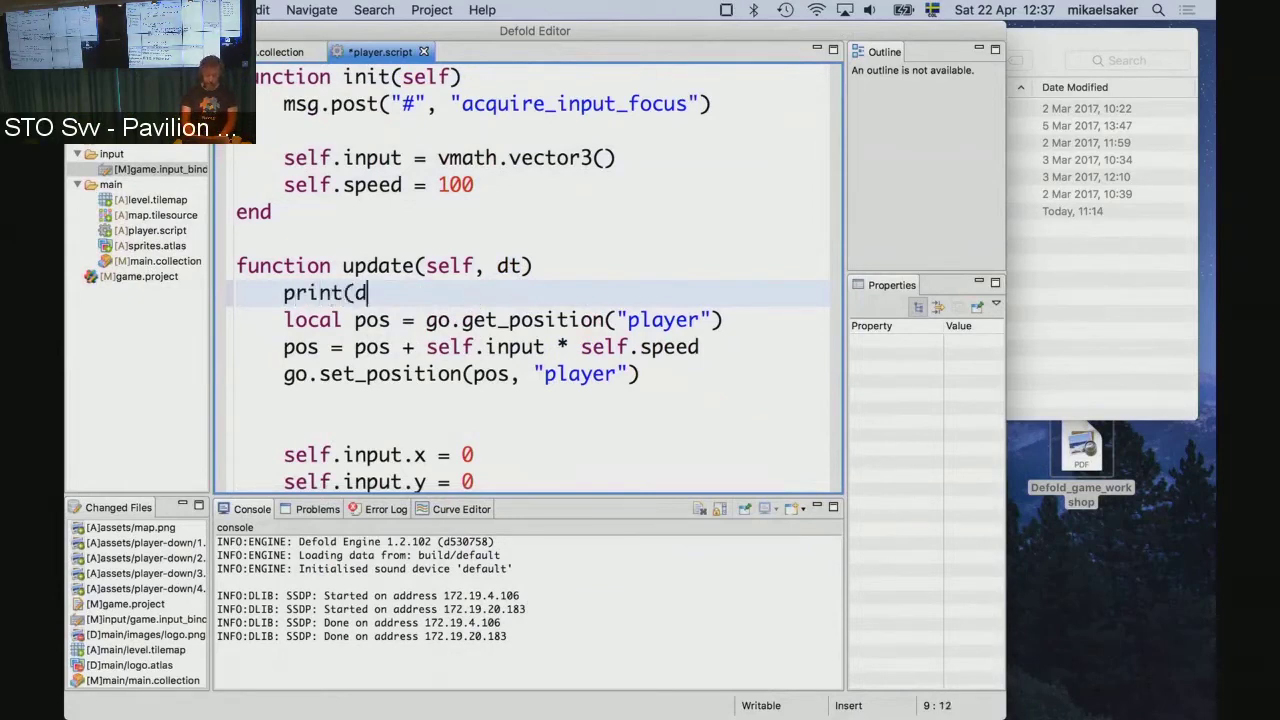
{"action": "type", "text": "t)"}
{"action": "key", "text": "super+b"}
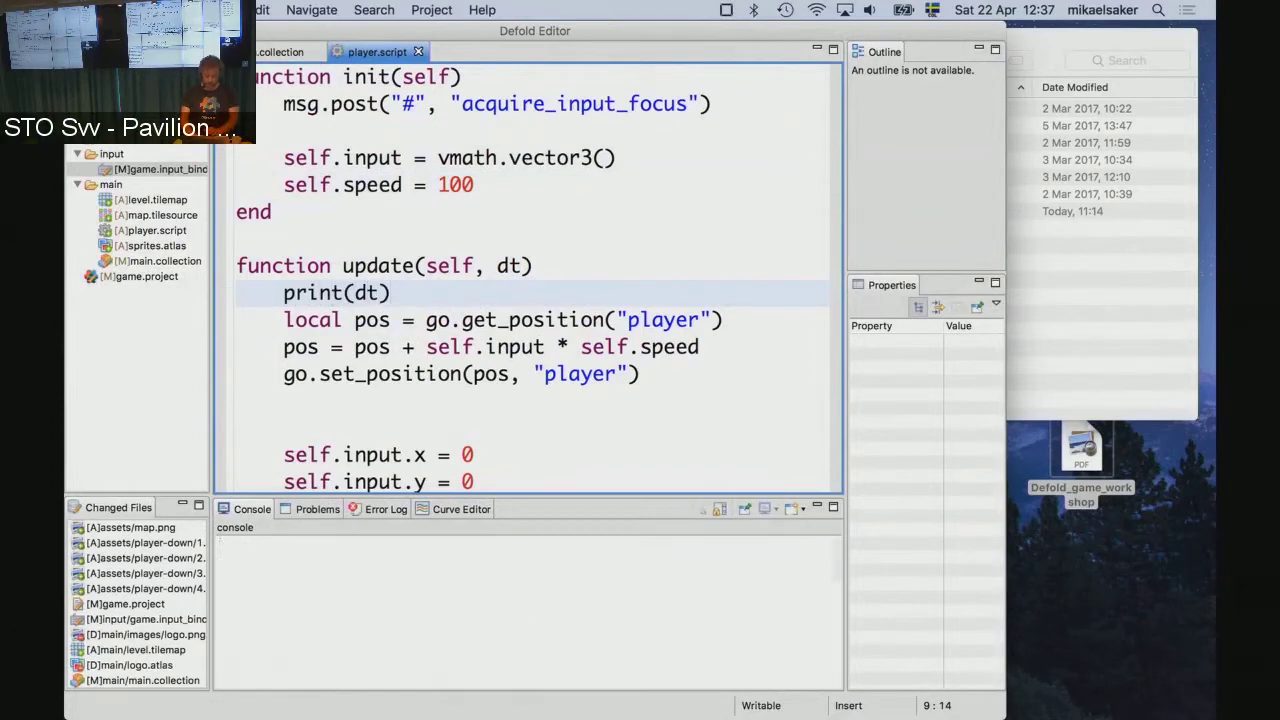
Shift the game window aside to read dt values near 0.0167, then quit the game.
{"action": "left_click_drag", "start_coordinate": [508, 41], "coordinate": [687, 33]}
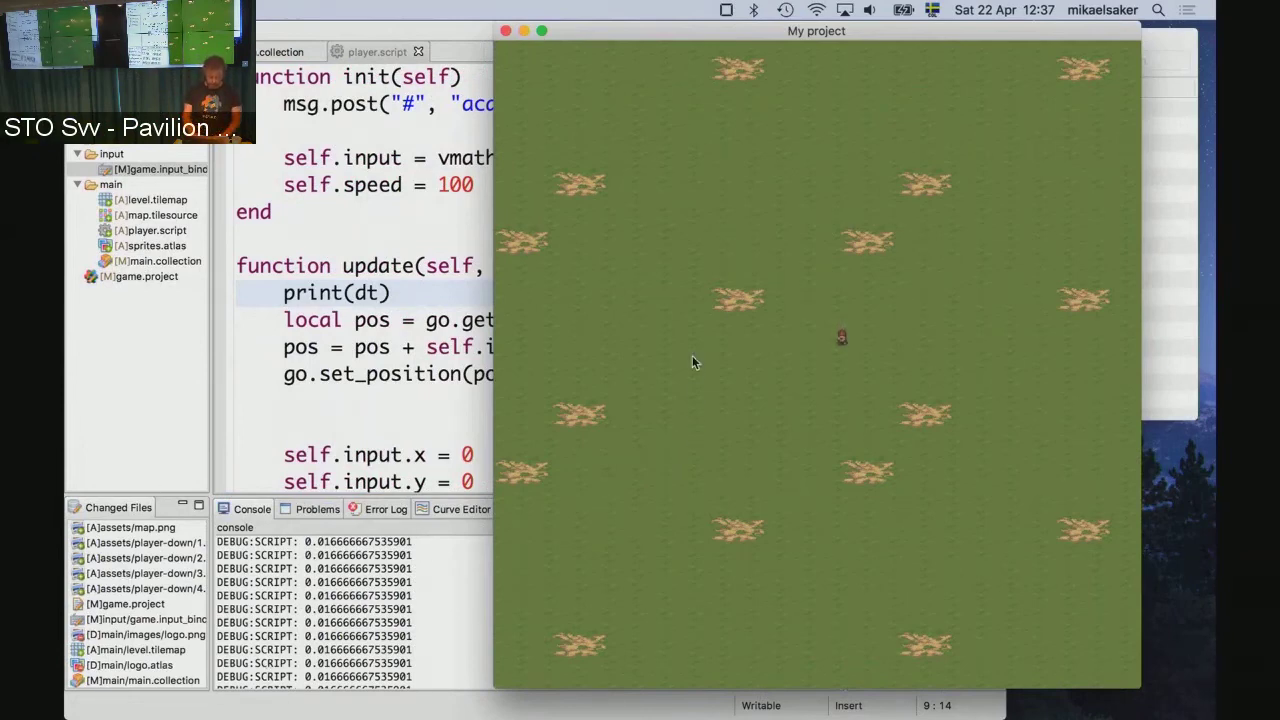
{"action": "key", "text": "super+q"}
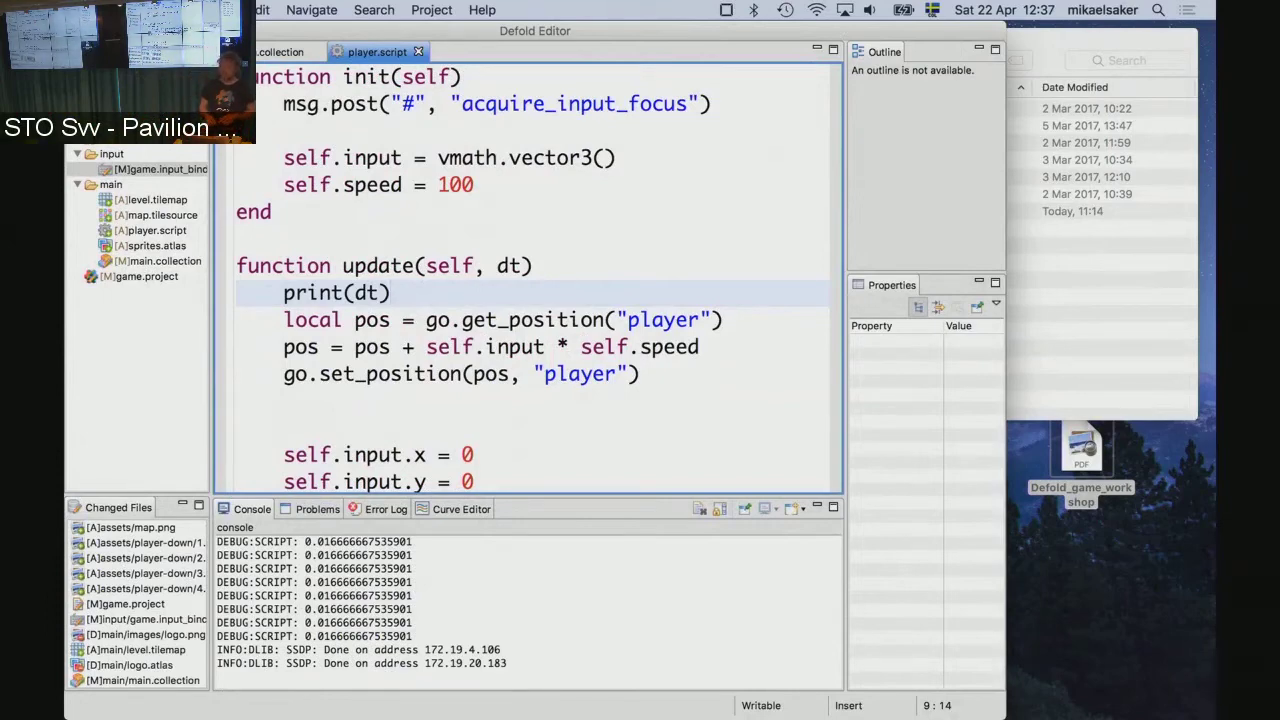
Delete the print(dt) debug line from update.
{"action": "key", "text": "Down"}
{"action": "key", "text": "Home"}
{"action": "key", "text": "shift+Up"}
{"action": "key", "text": "BackSpace"}
{"action": "key", "text": "Down"}
{"action": "key", "text": "Down"}
Append '* dt' to the position line, save, and build the game.
{"action": "key", "text": "Up"}
{"action": "key", "text": "End"}
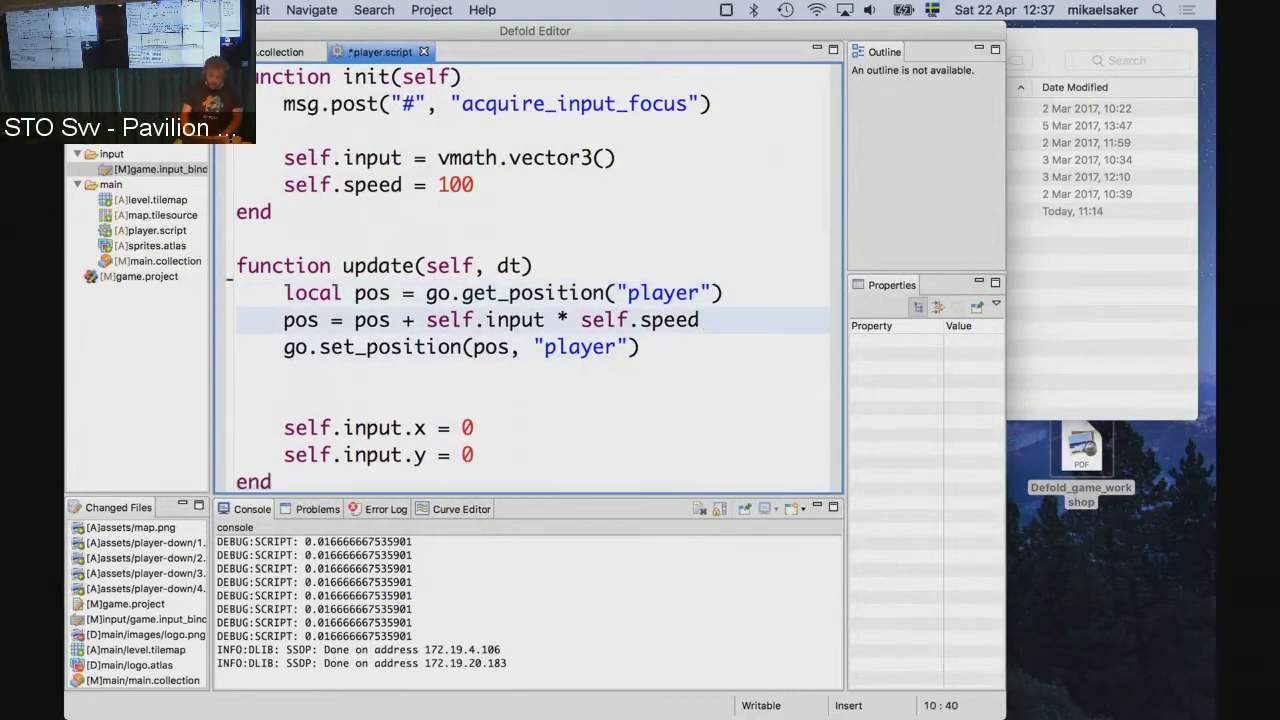
{"action": "type", "text": " * d"}
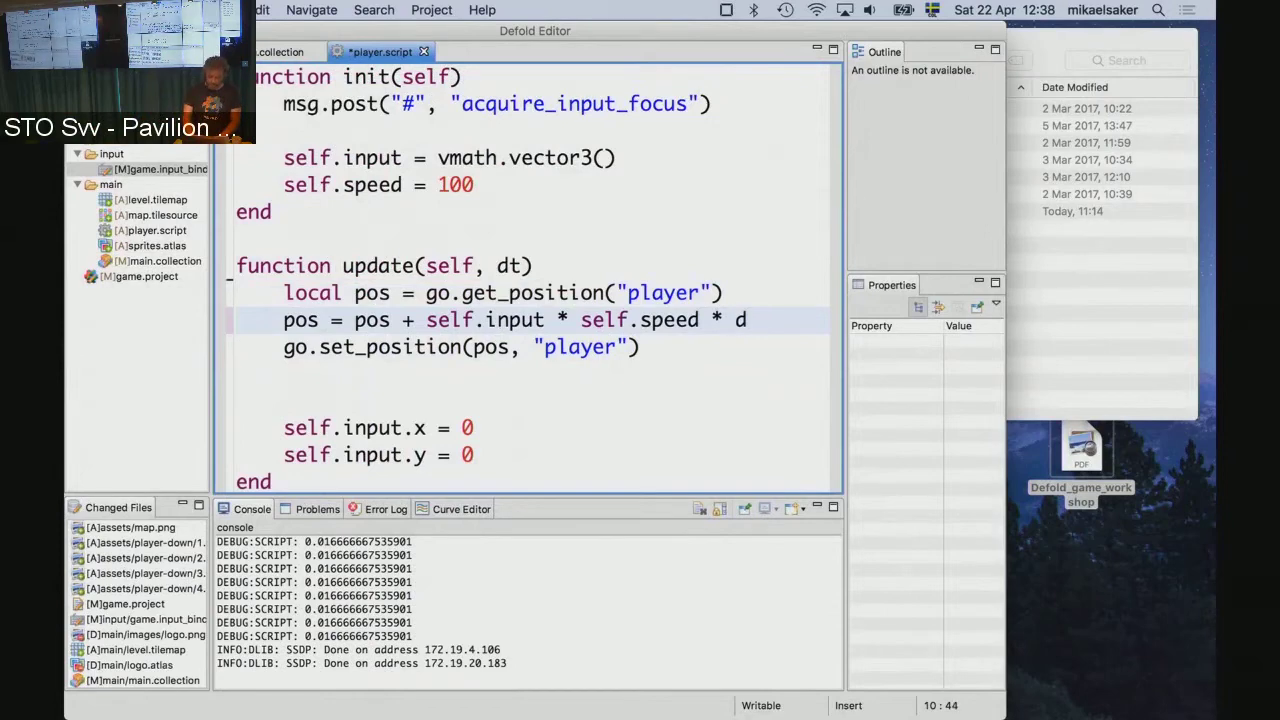
{"action": "type", "text": "t"}
{"action": "key", "text": "super+s"}
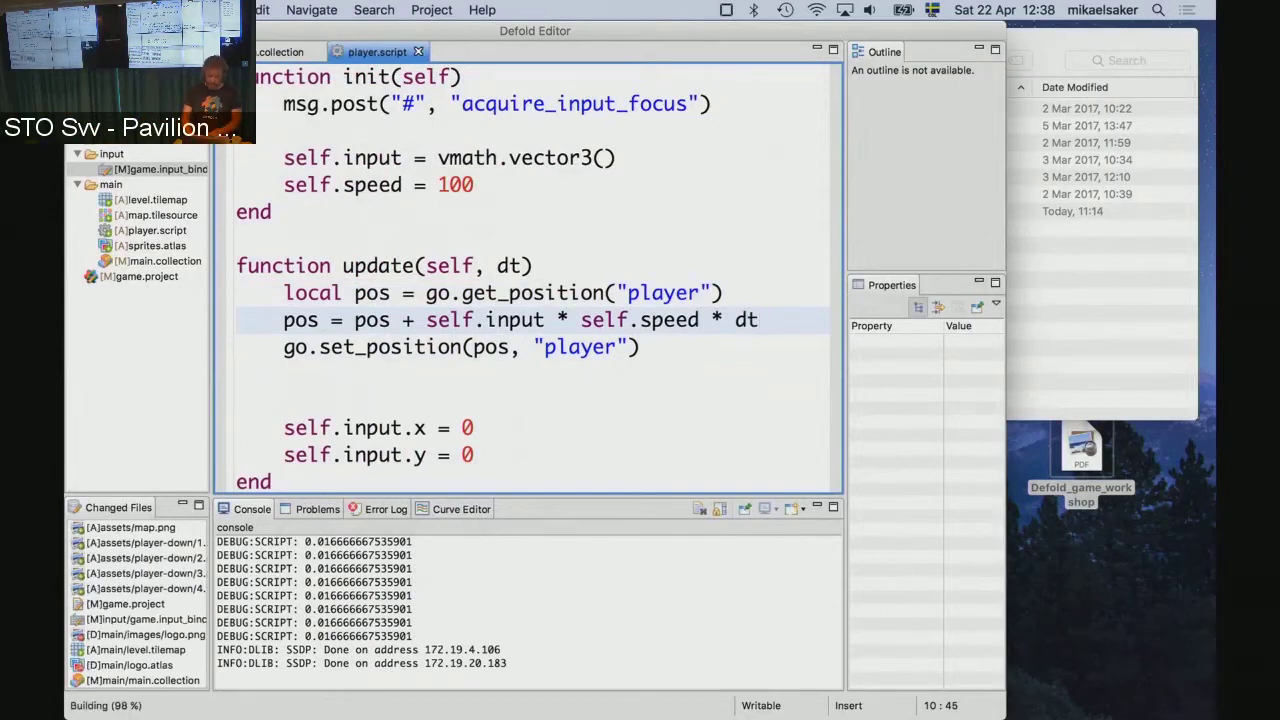
{"action": "key", "text": "super+b"}
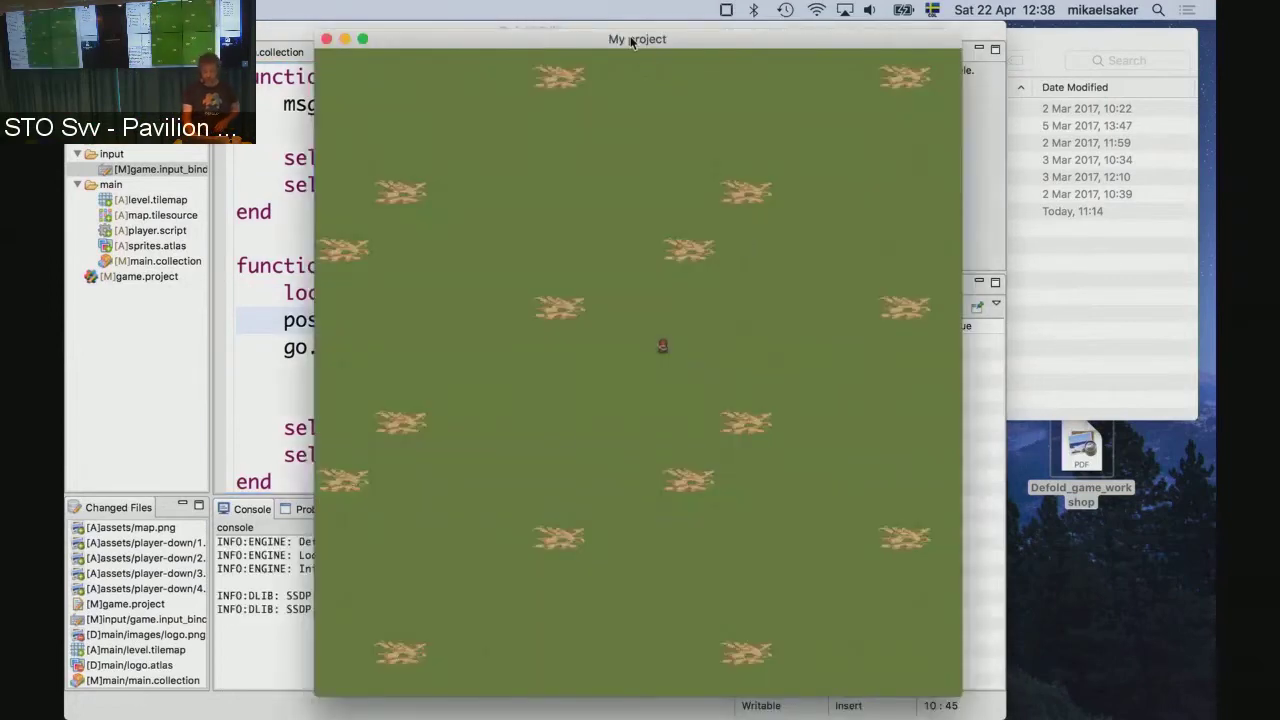
Move the game window right and steer the player right, left, up and down.
{"action": "left_click_drag", "start_coordinate": [631, 41], "coordinate": [819, 33]}
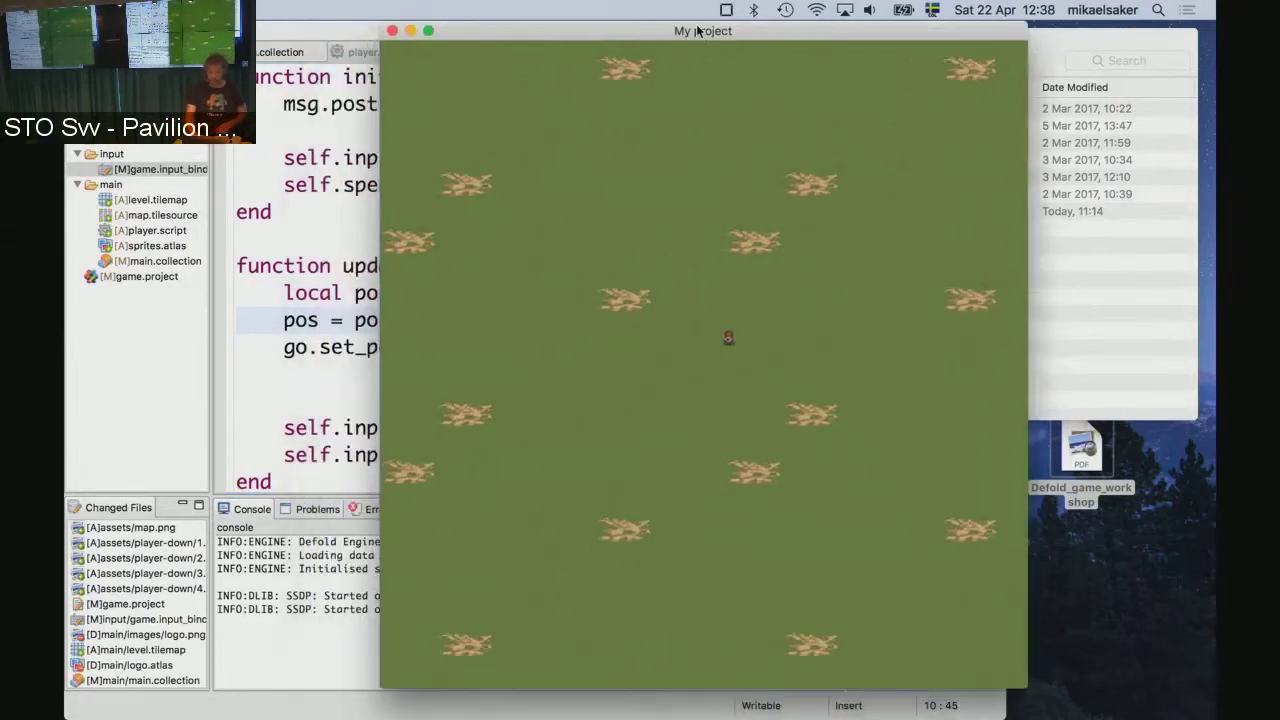
{"action": "key", "text": "Right"}
{"action": "key", "text": "Left"}
{"action": "key", "text": "Up"}
{"action": "key", "text": "Left"}
{"action": "key", "text": "Left"}
{"action": "key", "text": "Down"}
{"action": "key", "text": "Right"}
{"action": "key", "text": "Left"}
{"action": "key", "text": "Up"}
{"action": "key", "text": "Left"}
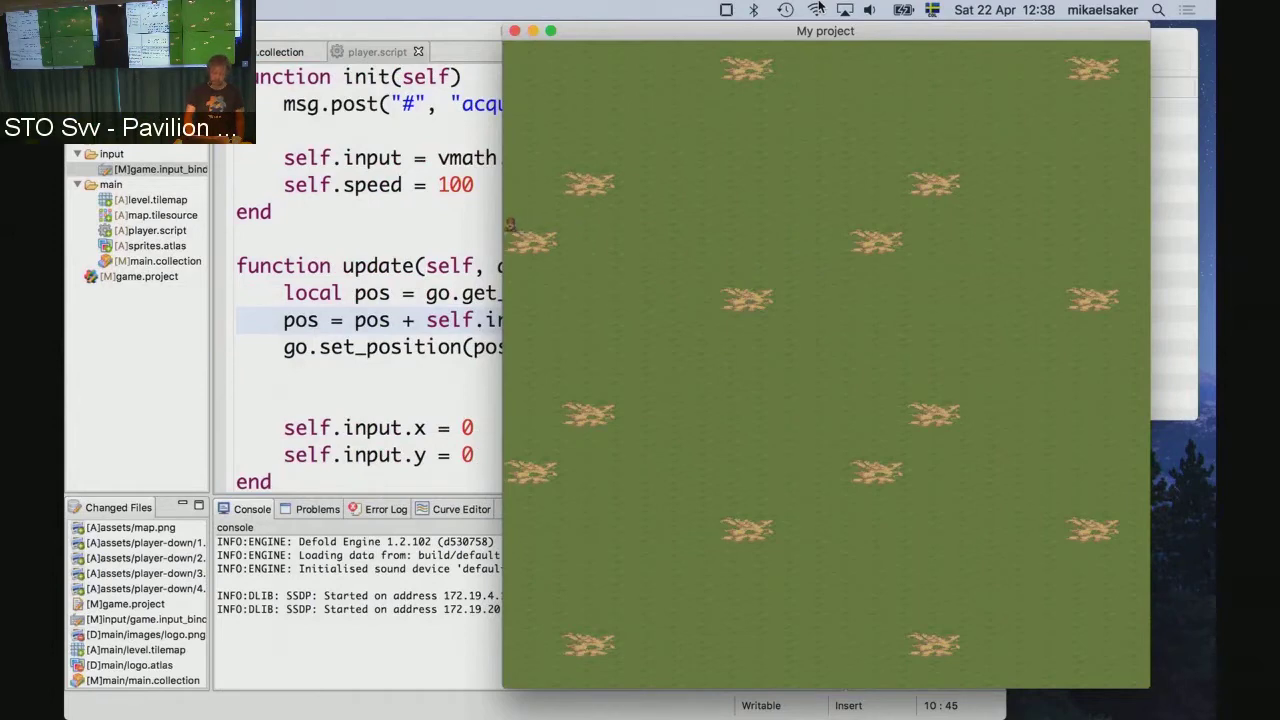
Walk the player up the left edge, along the top, diagonally down-right and back up-left.
{"action": "key", "text": "Up"}
{"action": "key", "text": "Up"}
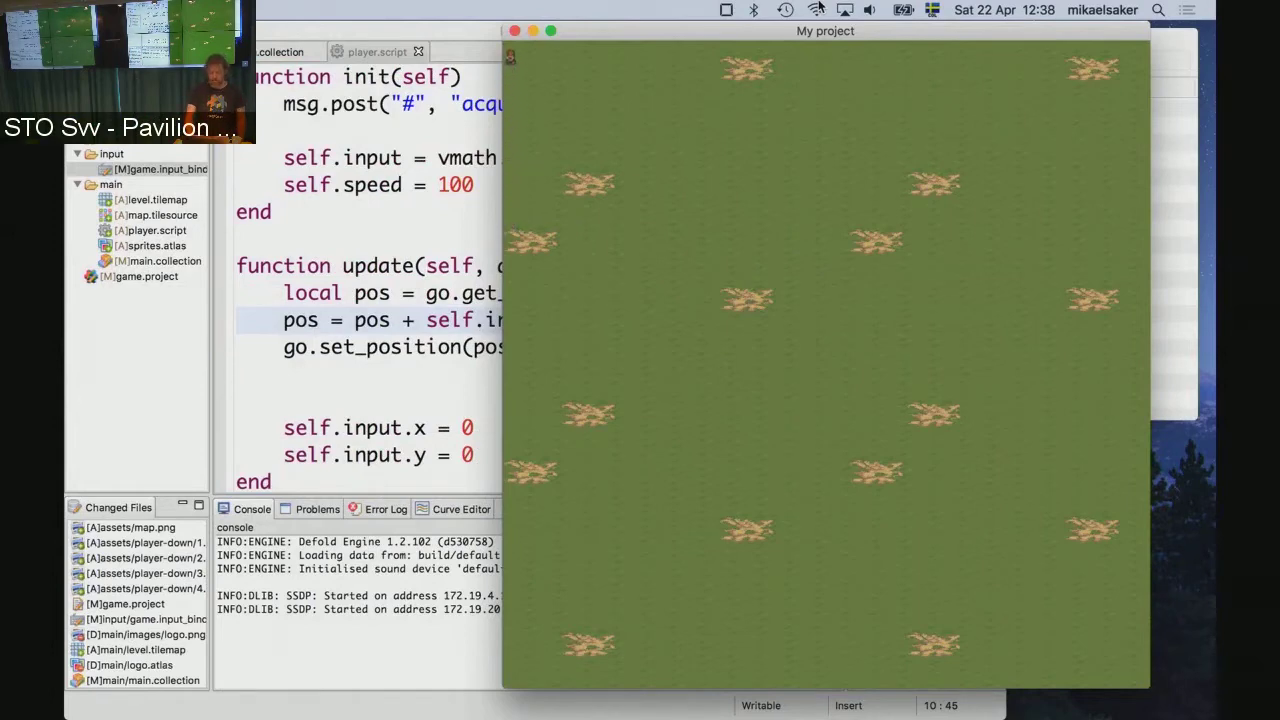
{"action": "key", "text": "Right"}
{"action": "key", "text": "Down"}
{"action": "key", "text": "Down"}
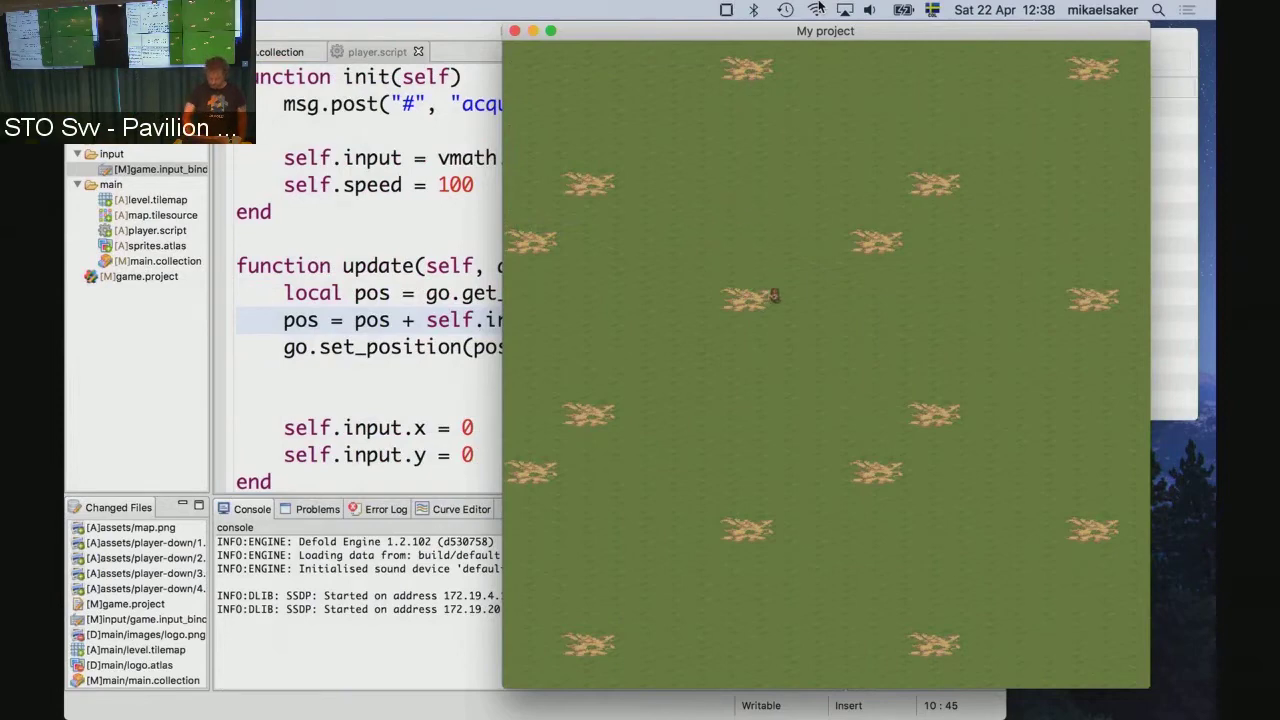
{"action": "key", "text": "Down"}
{"action": "key", "text": "Right"}
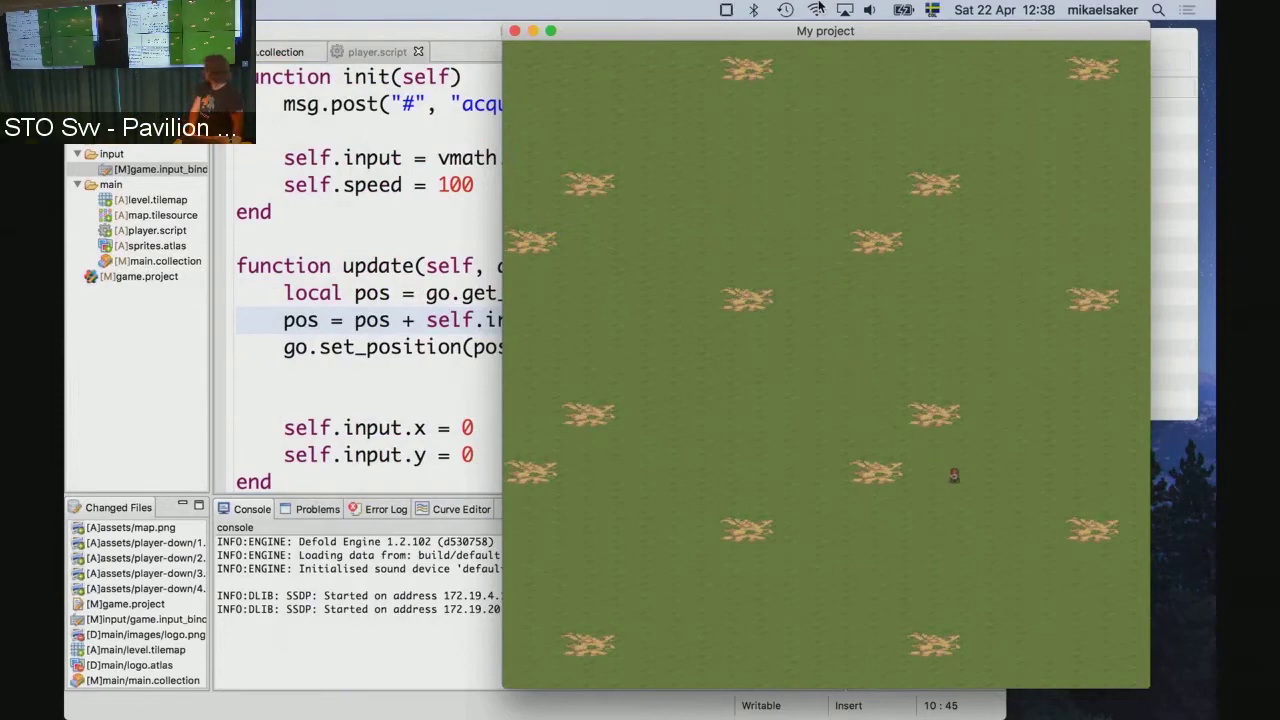
{"action": "key", "text": "Up"}
{"action": "key", "text": "Left"}
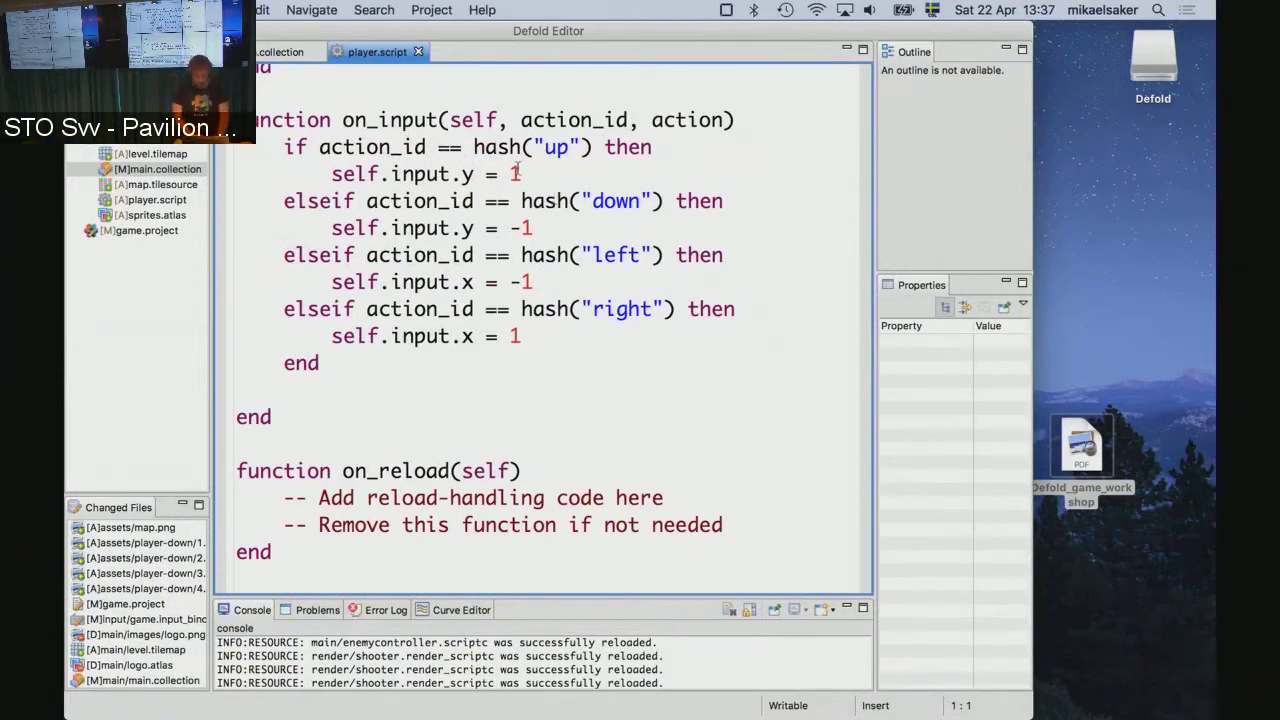
Scroll up to update and select its opening lines.
{"action": "scroll", "coordinate": [421, 320], "scroll_direction": "up", "scroll_amount": 2}
{"action": "scroll", "coordinate": [421, 320], "scroll_direction": "up", "scroll_amount": 8}
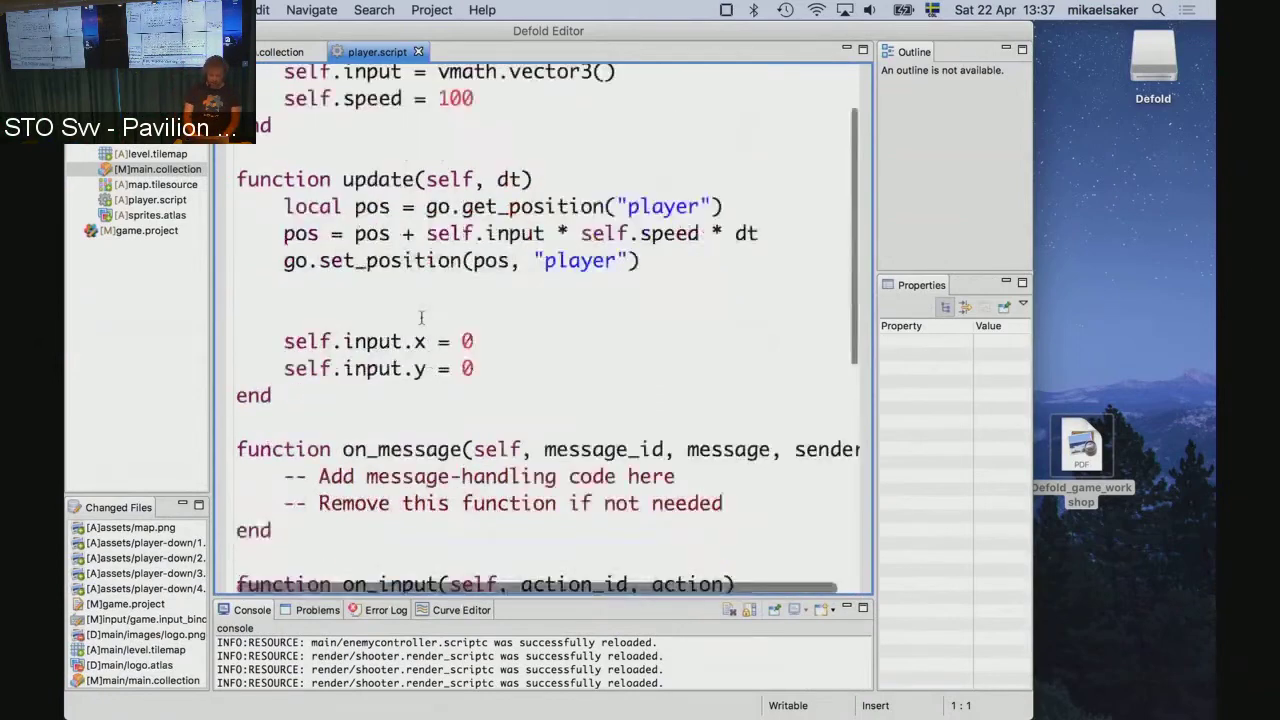
{"action": "left_click", "coordinate": [559, 233]}
{"action": "key", "text": "Right"}
{"action": "key", "text": "Up"}
{"action": "key", "text": "shift+Down"}
{"action": "key", "text": "shift+Down"}
{"action": "key", "text": "shift+Down"}
{"action": "key", "text": "shift+Down"}
{"action": "key", "text": "shift+Down"}
{"action": "key", "text": "shift+Down"}
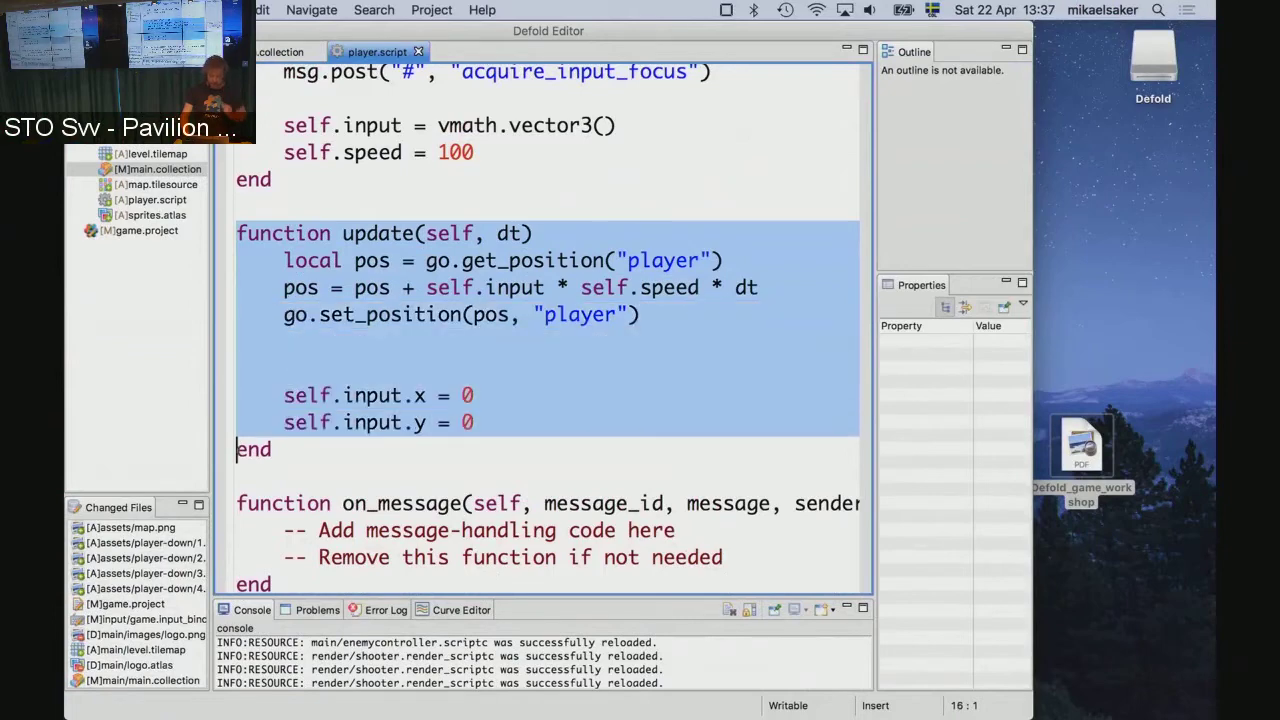
{"action": "key", "text": "shift+Down"}
{"action": "key", "text": "Up"}
{"action": "key", "text": "Up"}
{"action": "key", "text": "Up"}
{"action": "key", "text": "Up"}
{"action": "key", "text": "Up"}
{"action": "key", "text": "Up"}
{"action": "key", "text": "Up"}
{"action": "key", "text": "Home"}
{"action": "key", "text": "Right"}
{"action": "key", "text": "Right"}
{"action": "key", "text": "Right"}
{"action": "key", "text": "Up"}
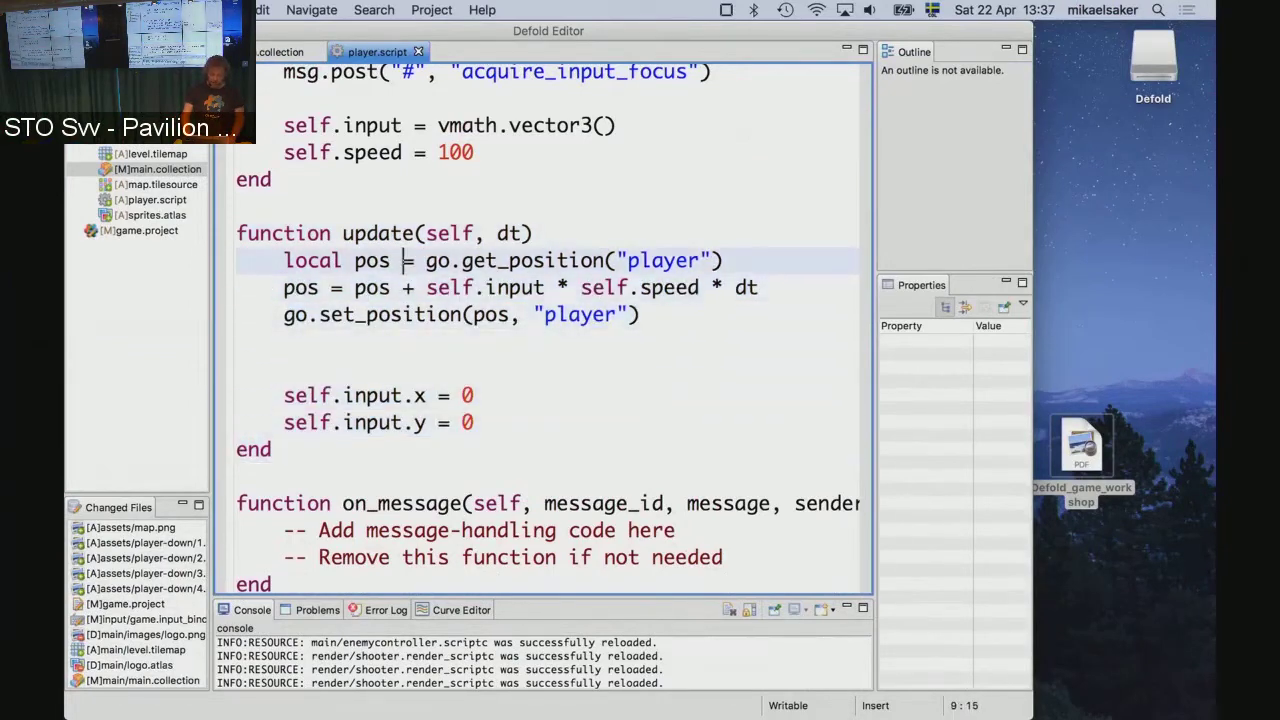
{"action": "key", "text": "Up"}
Point at update's dt parameter, then select the position lookup and position update lines.
{"action": "key", "text": "End"}
{"action": "key", "text": "Left"}
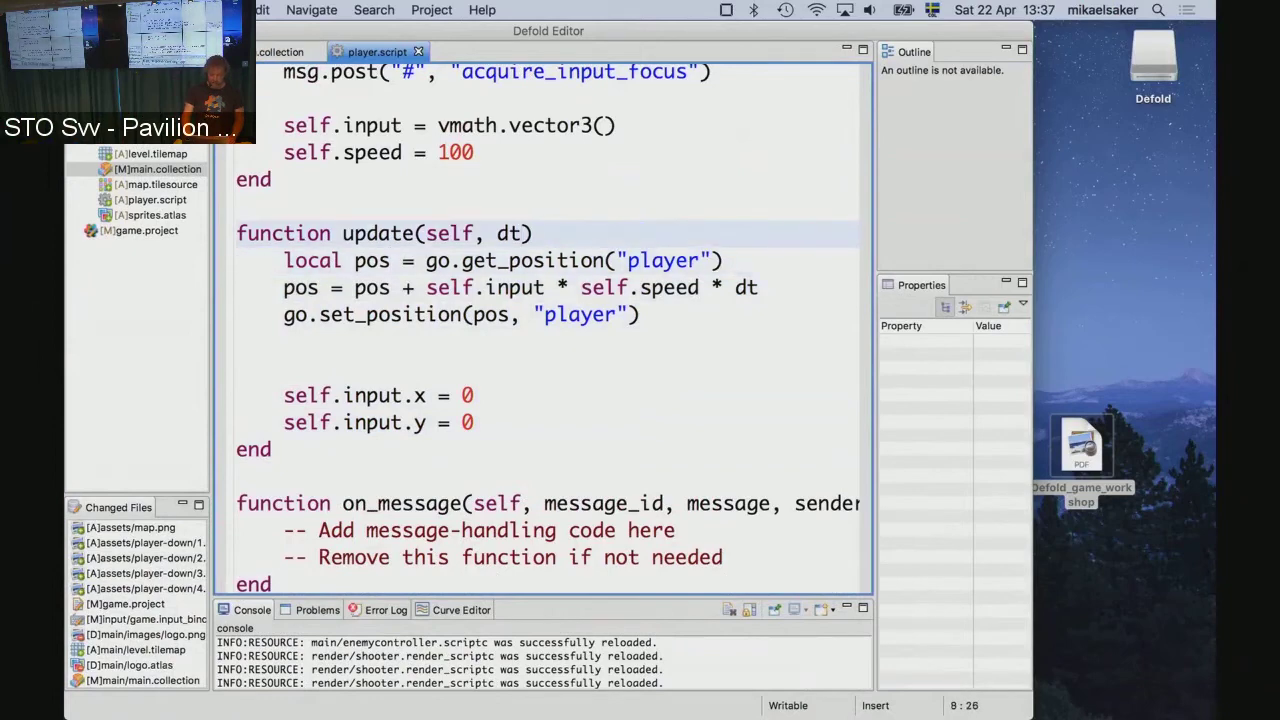
{"action": "key", "text": "Down"}
{"action": "key", "text": "Home"}
{"action": "key", "text": "shift+Down"}
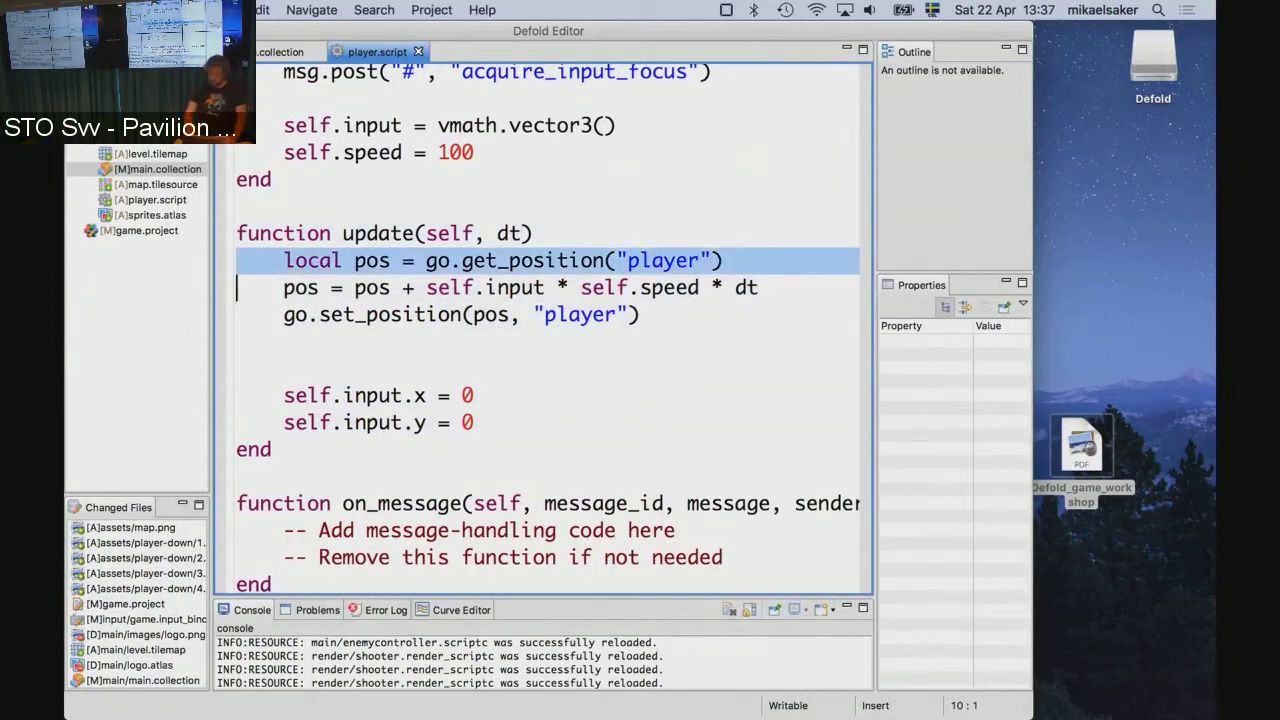
{"action": "key", "text": "Down"}
{"action": "key", "text": "Up"}
{"action": "key", "text": "shift+Down"}
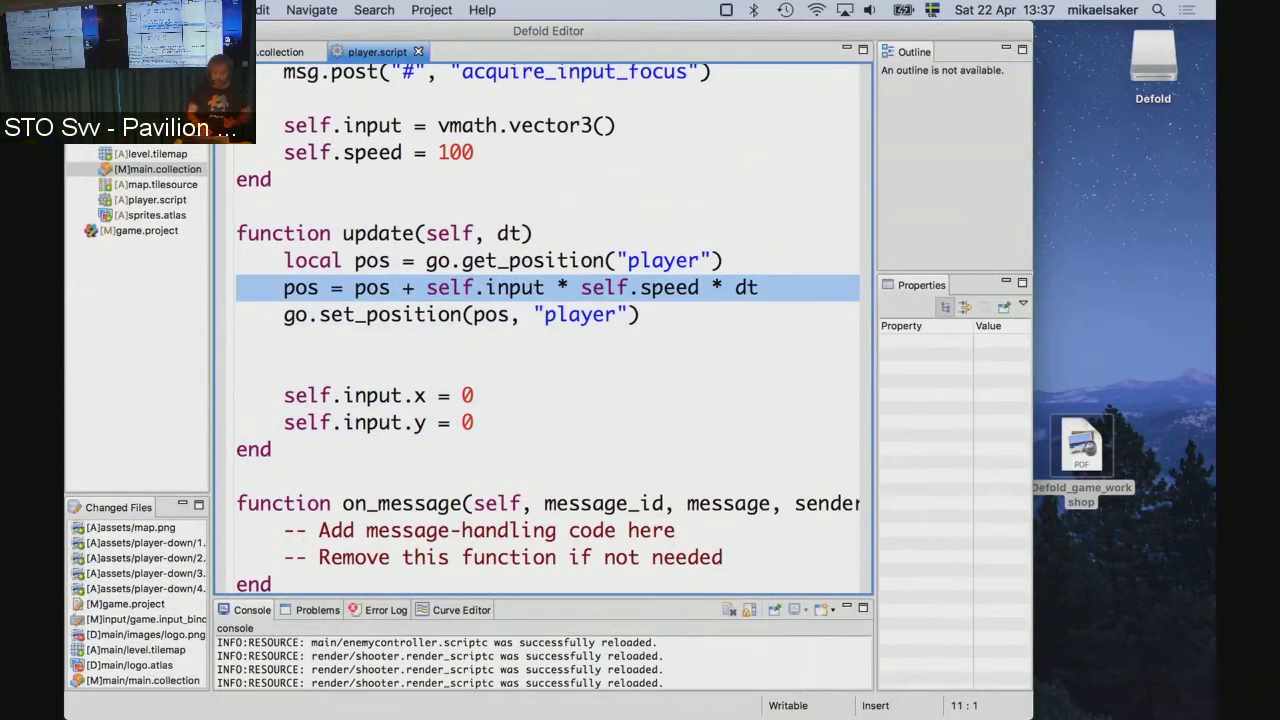
Highlight the 'self.speed * dt' portion, then the go.set_position line.
{"action": "left_click", "coordinate": [748, 290]}
{"action": "left_click_drag", "start_coordinate": [776, 288], "coordinate": [581, 290]}
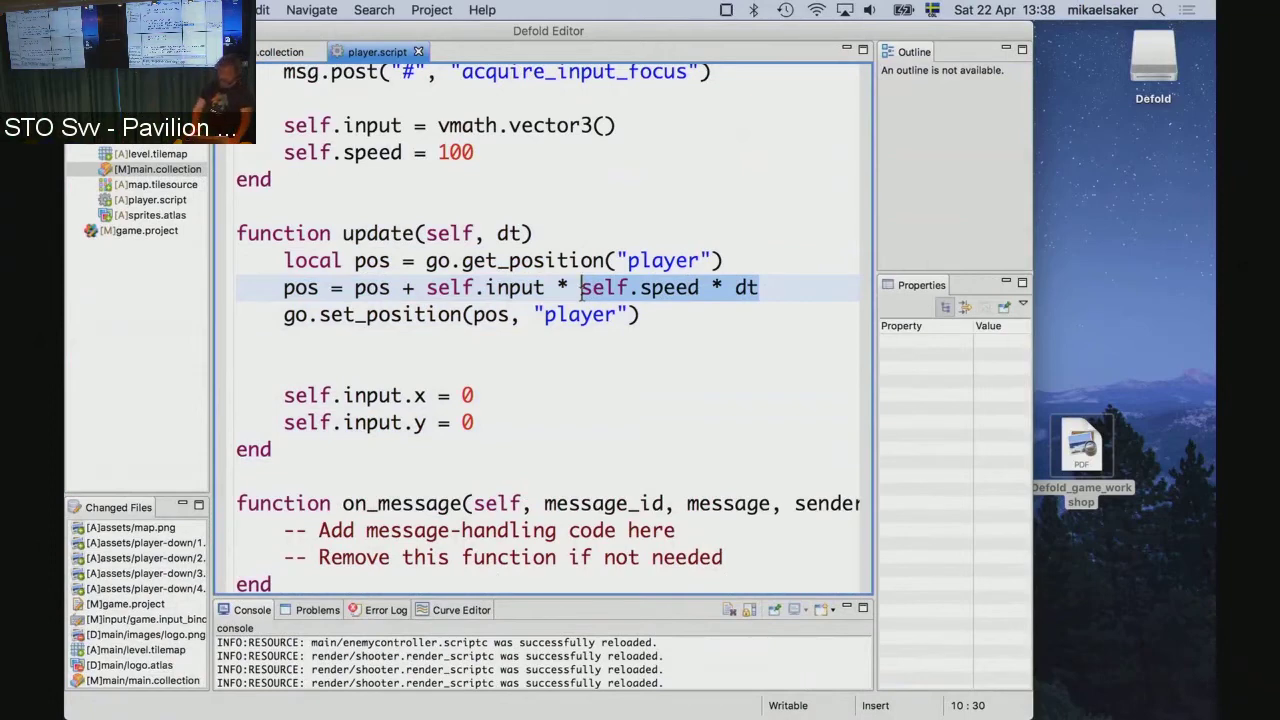
{"action": "key", "text": "Down"}
{"action": "key", "text": "Down"}
{"action": "key", "text": "Up"}
{"action": "key", "text": "shift+Down"}
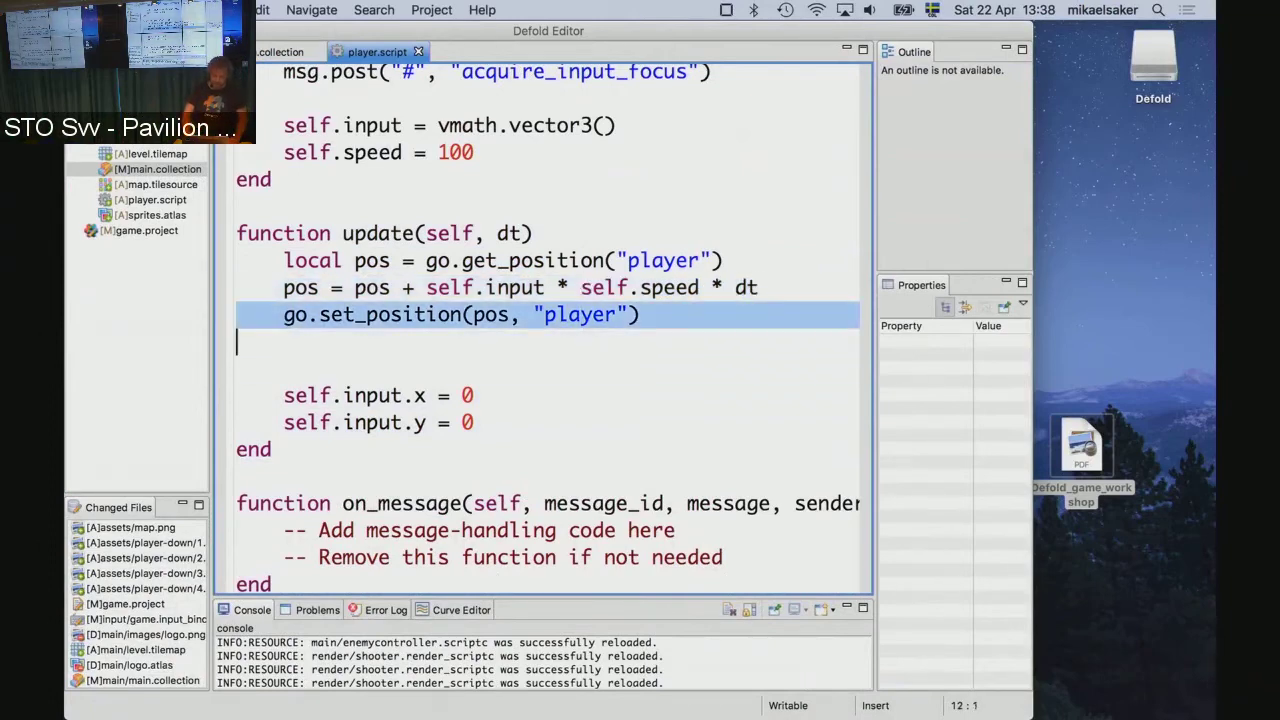
Select the lines resetting input x and y, then return to the position update line.
{"action": "key", "text": "Down"}
{"action": "key", "text": "Down"}
{"action": "key", "text": "Down"}
{"action": "key", "text": "Up"}
{"action": "key", "text": "shift+Down"}
{"action": "key", "text": "shift+Down"}
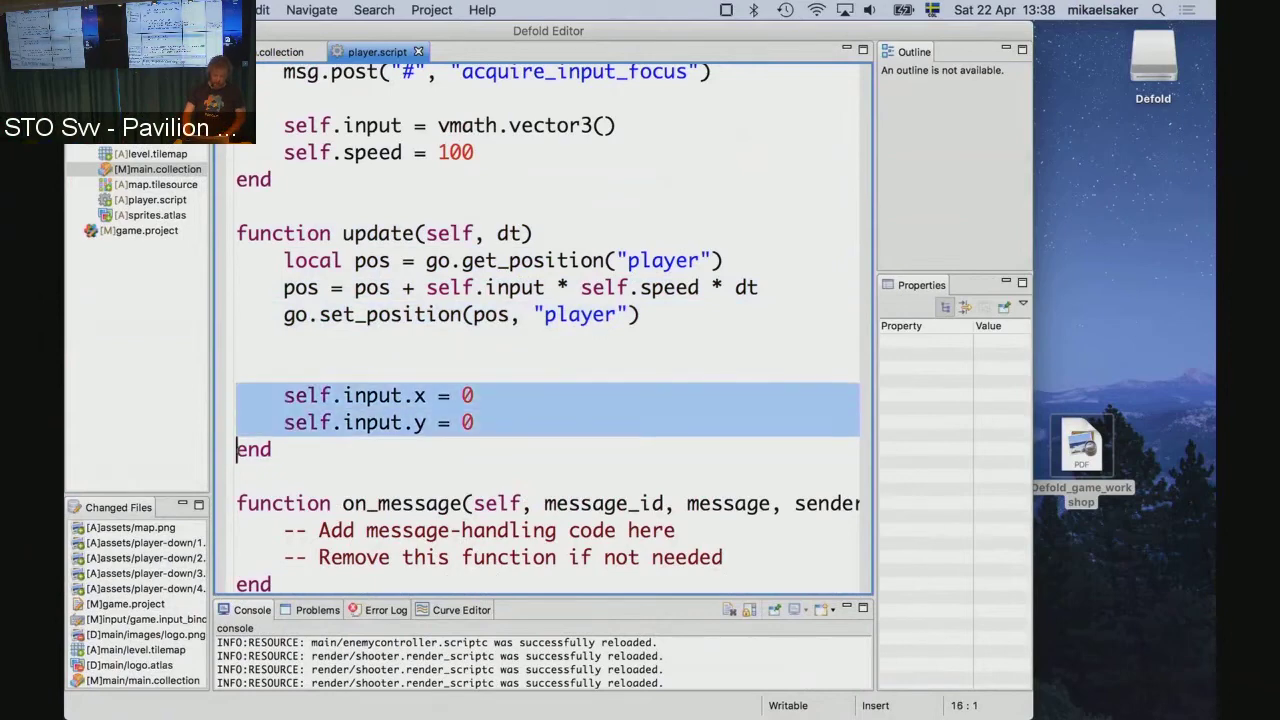
{"action": "key", "text": "Up"}
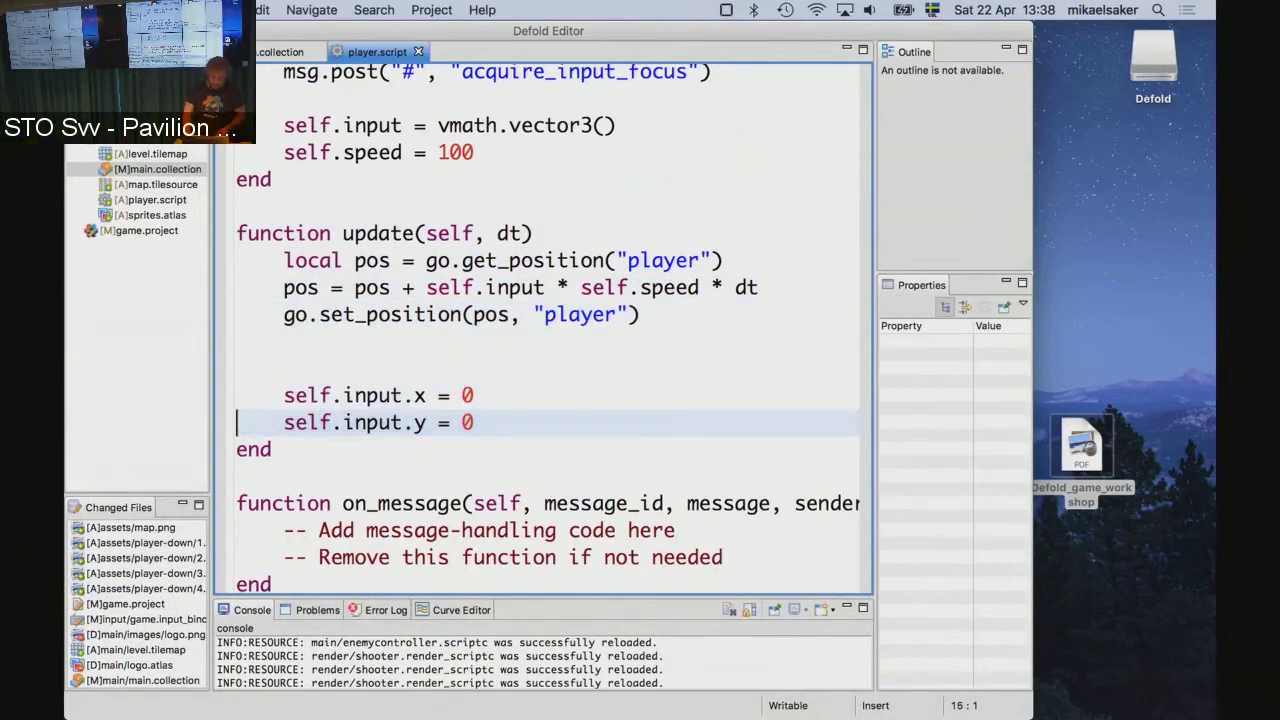
{"action": "key", "text": "Up"}
{"action": "key", "text": "Up"}
{"action": "key", "text": "Up"}
{"action": "key", "text": "Up"}
{"action": "key", "text": "Up"}
{"action": "key", "text": "Up"}
{"action": "key", "text": "Down"}
{"action": "key", "text": "Down"}
{"action": "key", "text": "Down"}
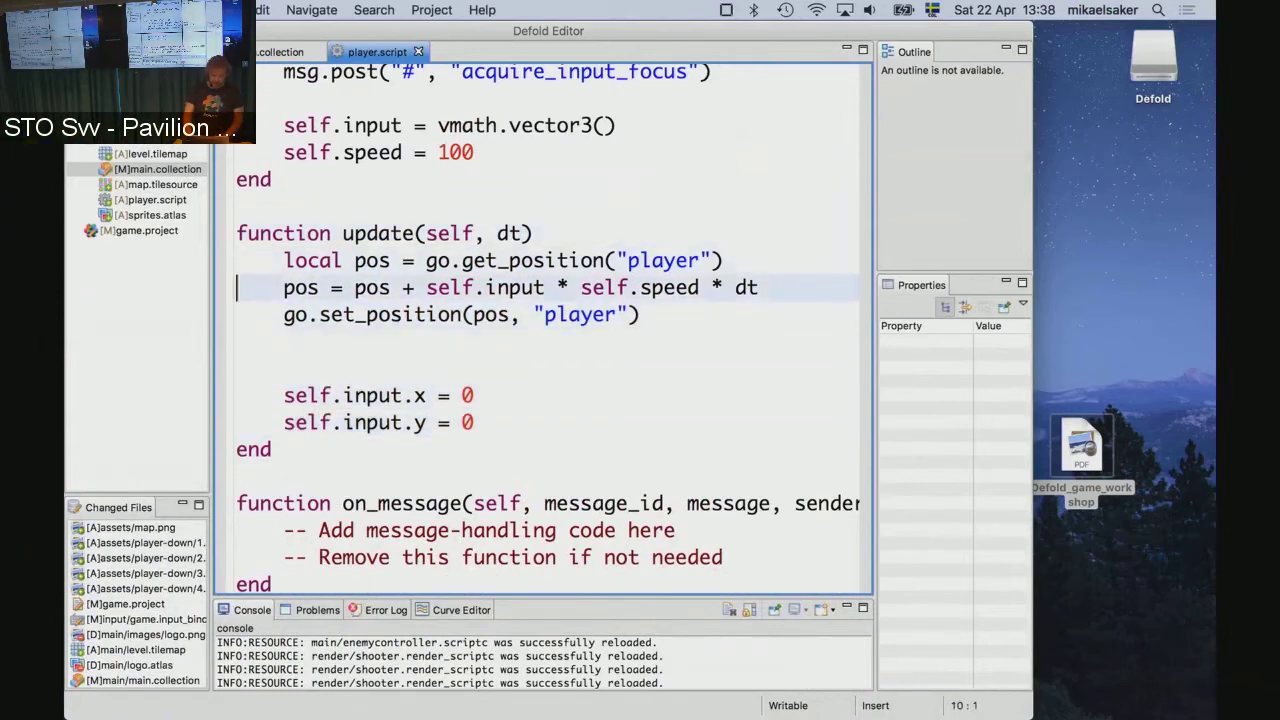
{"action": "key", "text": "Up"}
{"action": "key", "text": "Up"}
{"action": "key", "text": "Up"}
{"action": "key", "text": "Up"}
{"action": "key", "text": "Up"}
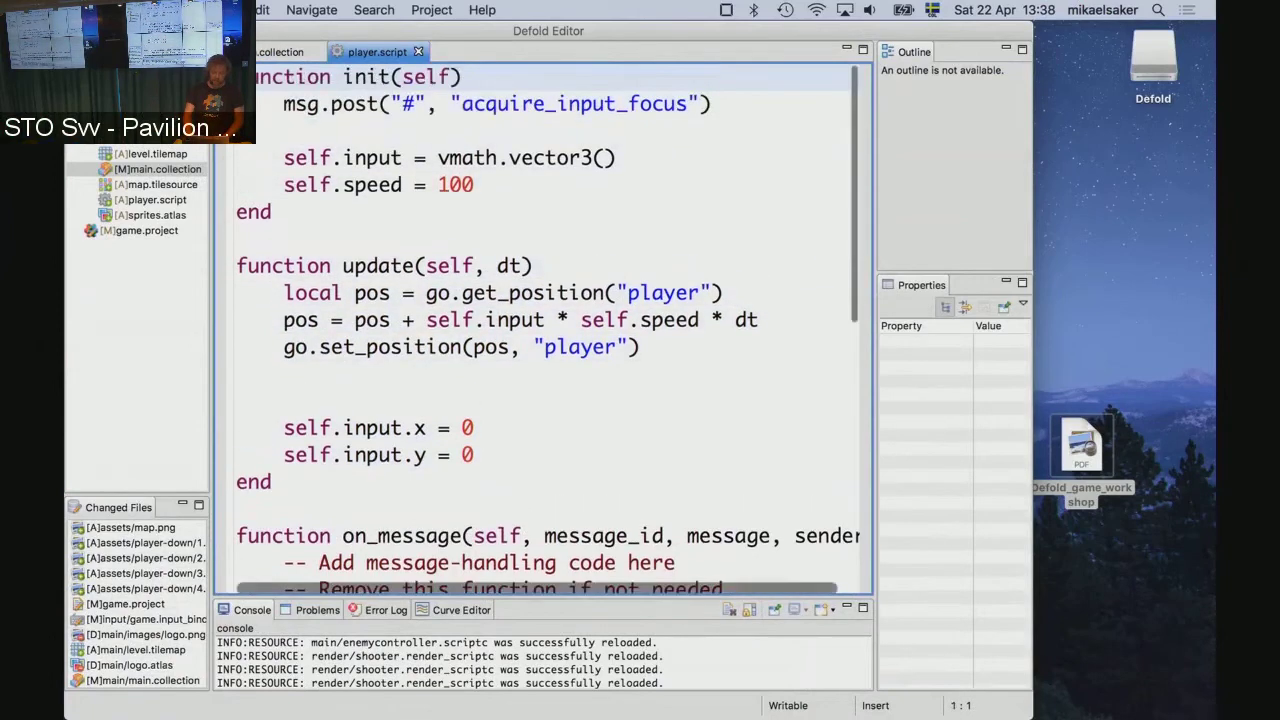
Highlight the input and speed setup lines in init.
{"action": "key", "text": "Down"}
{"action": "key", "text": "Down"}
{"action": "key", "text": "Down"}
{"action": "key", "text": "shift+Down"}
{"action": "key", "text": "shift+Down"}
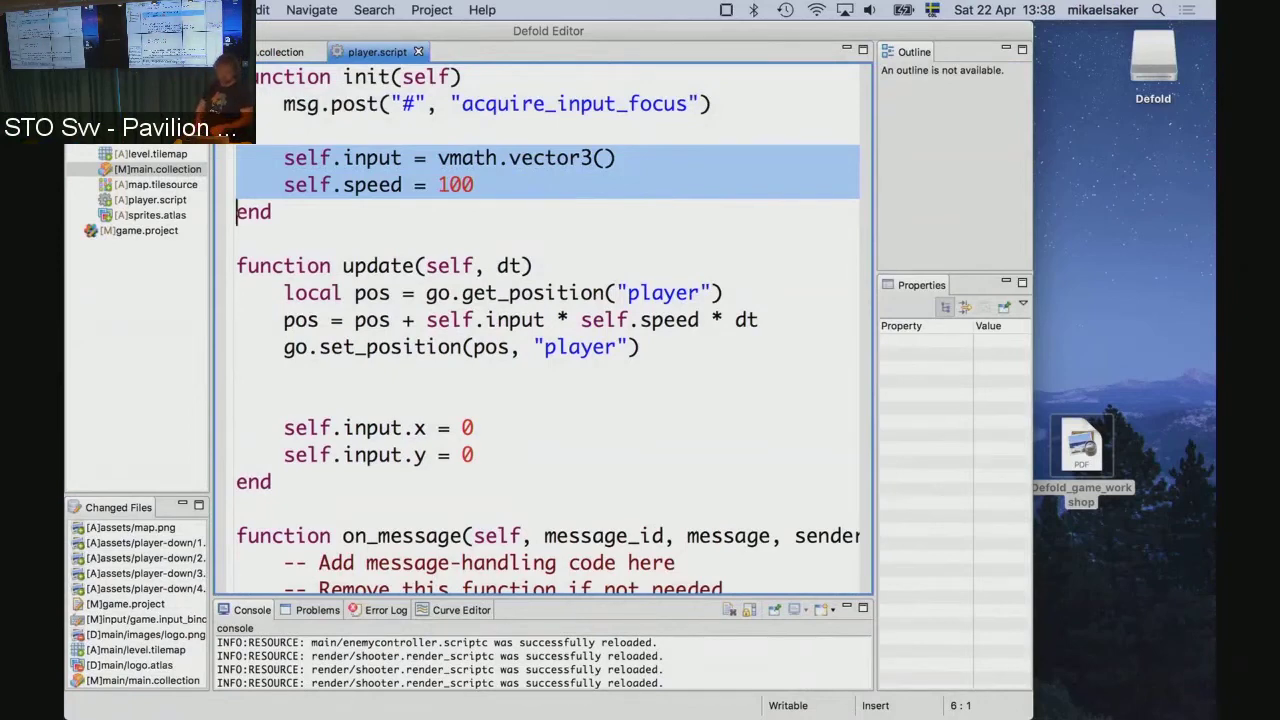
{"action": "key", "text": "Down"}
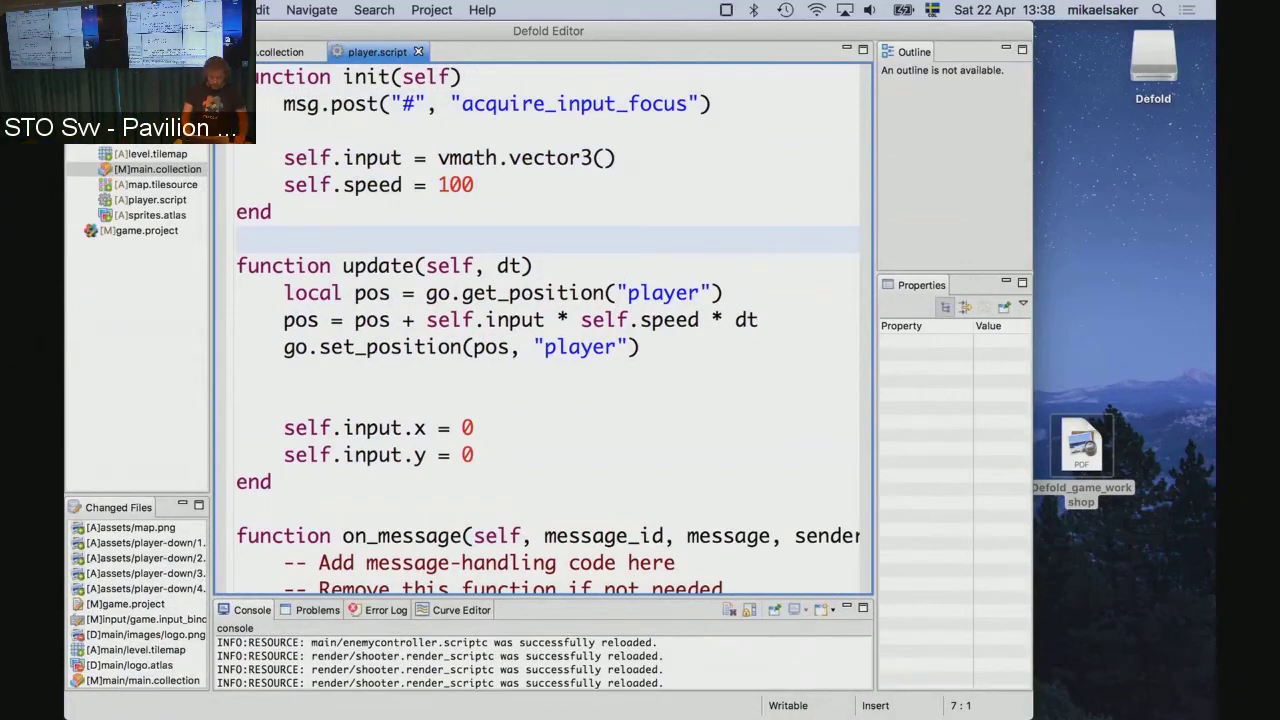
Delete the extra blank line after go.set_position in update.
{"action": "key", "text": "Down"}
{"action": "key", "text": "Down"}
{"action": "key", "text": "Down"}
{"action": "key", "text": "Down"}
{"action": "key", "text": "Down"}
{"action": "key", "text": "Down"}
{"action": "key", "text": "BackSpace"}
{"action": "key", "text": "Up"}
{"action": "key", "text": "Up"}
{"action": "key", "text": "Up"}
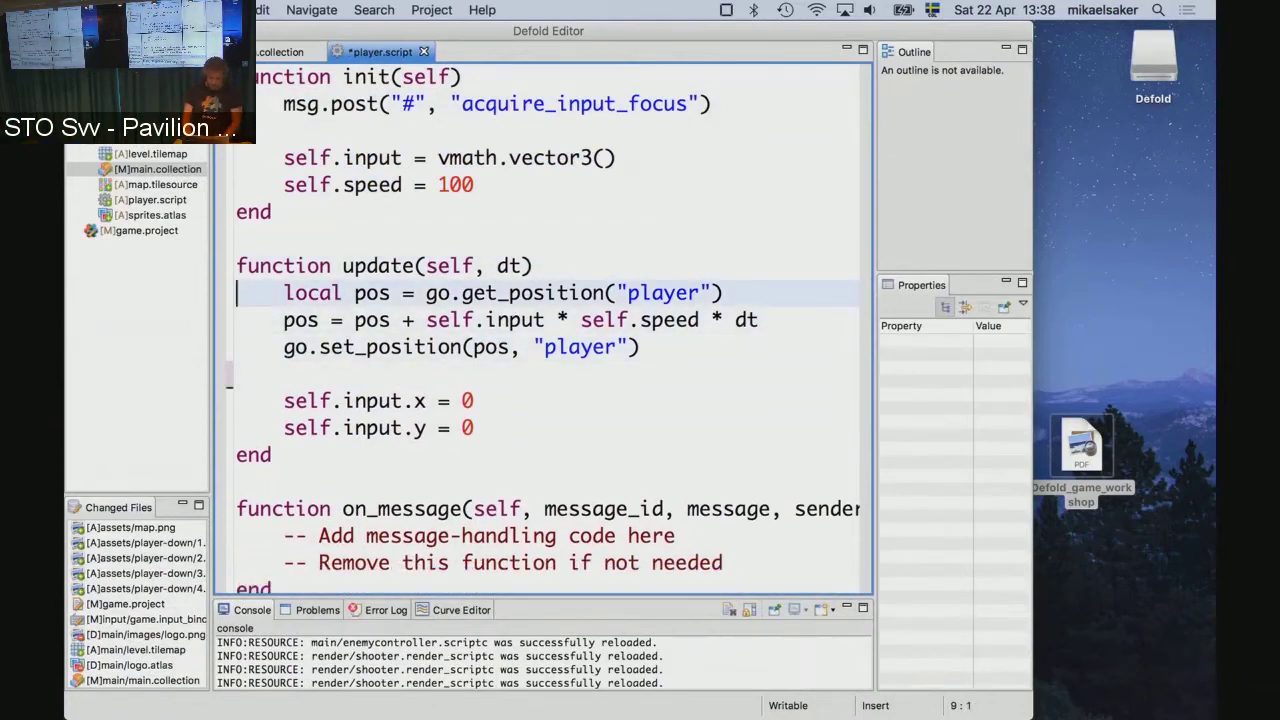
Rebuild the game and steer the player left, up, right and down.
{"action": "key", "text": "super+b"}
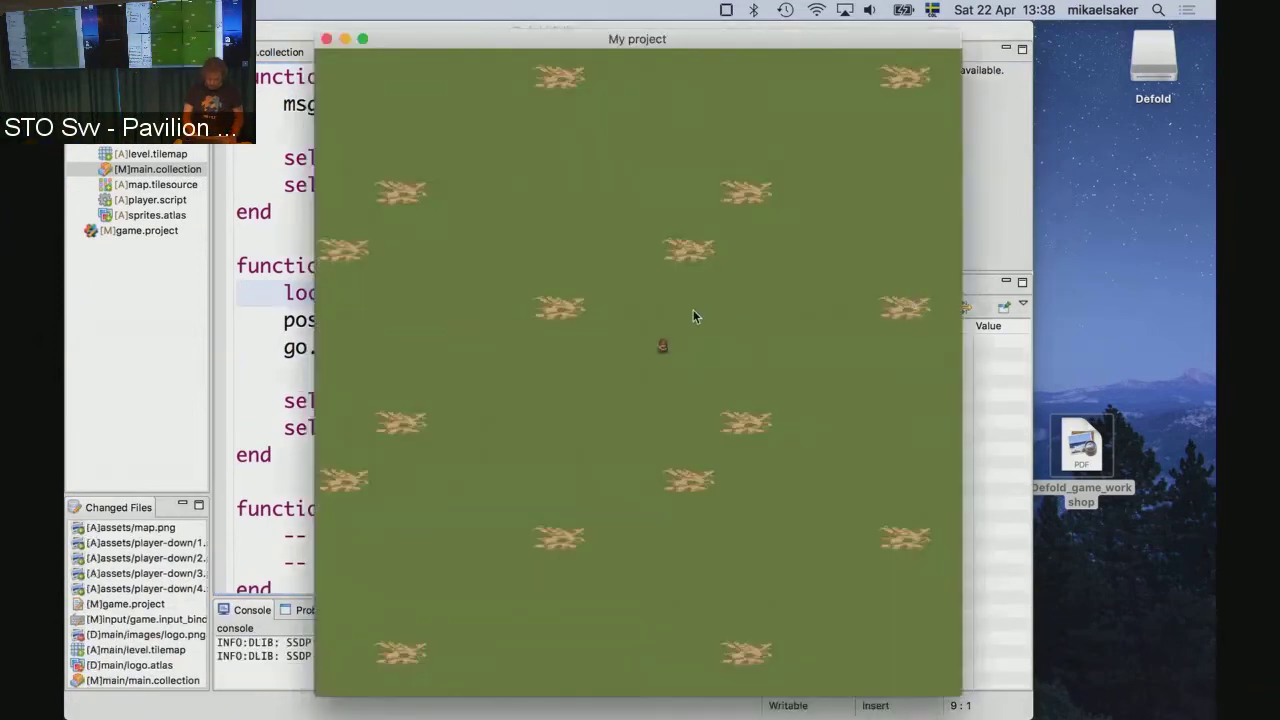
{"action": "key", "text": "Left"}
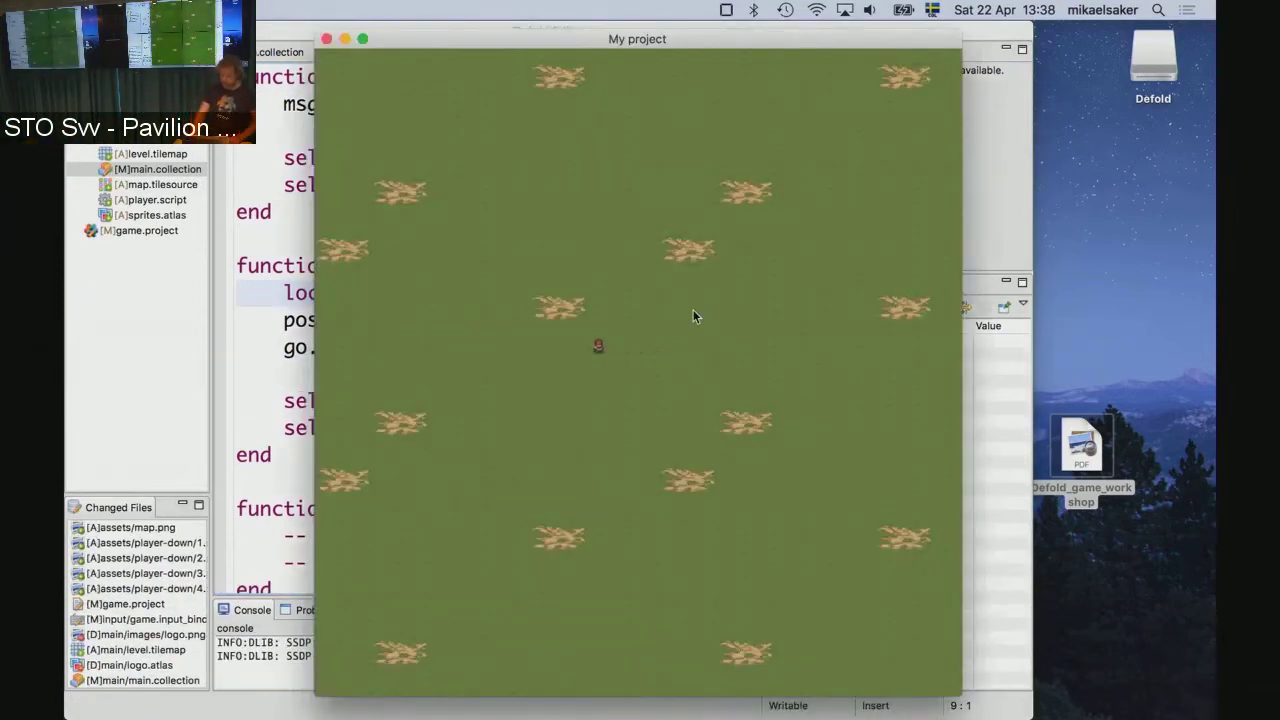
{"action": "key", "text": "Up"}
{"action": "key", "text": "Right"}
{"action": "key", "text": "Right"}
{"action": "key", "text": "Left"}
{"action": "key", "text": "Left"}
{"action": "key", "text": "Down"}
{"action": "key", "text": "Left"}
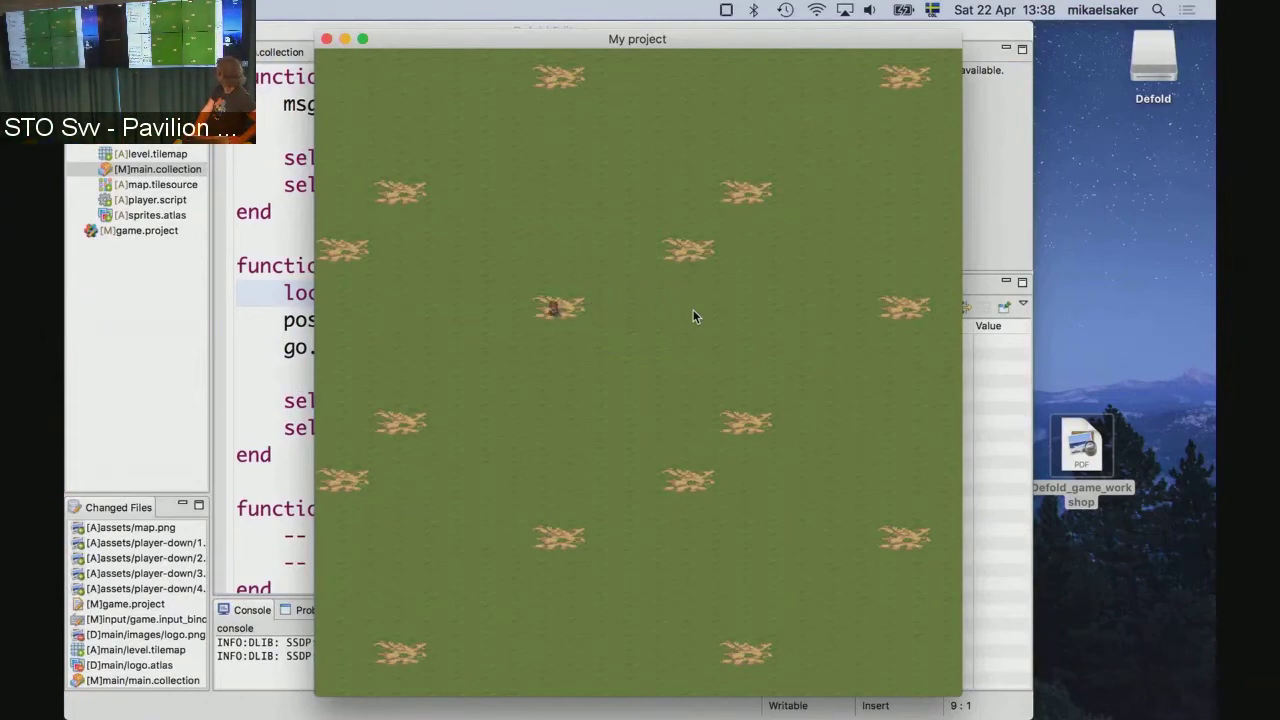
{"action": "key", "text": "Up"}
Move the player right, down and up, then drag the game aside and bring the editor forward.
{"action": "key", "text": "Left"}
{"action": "key", "text": "Right"}
{"action": "key", "text": "Down"}
{"action": "key", "text": "Left"}
{"action": "key", "text": "Up"}
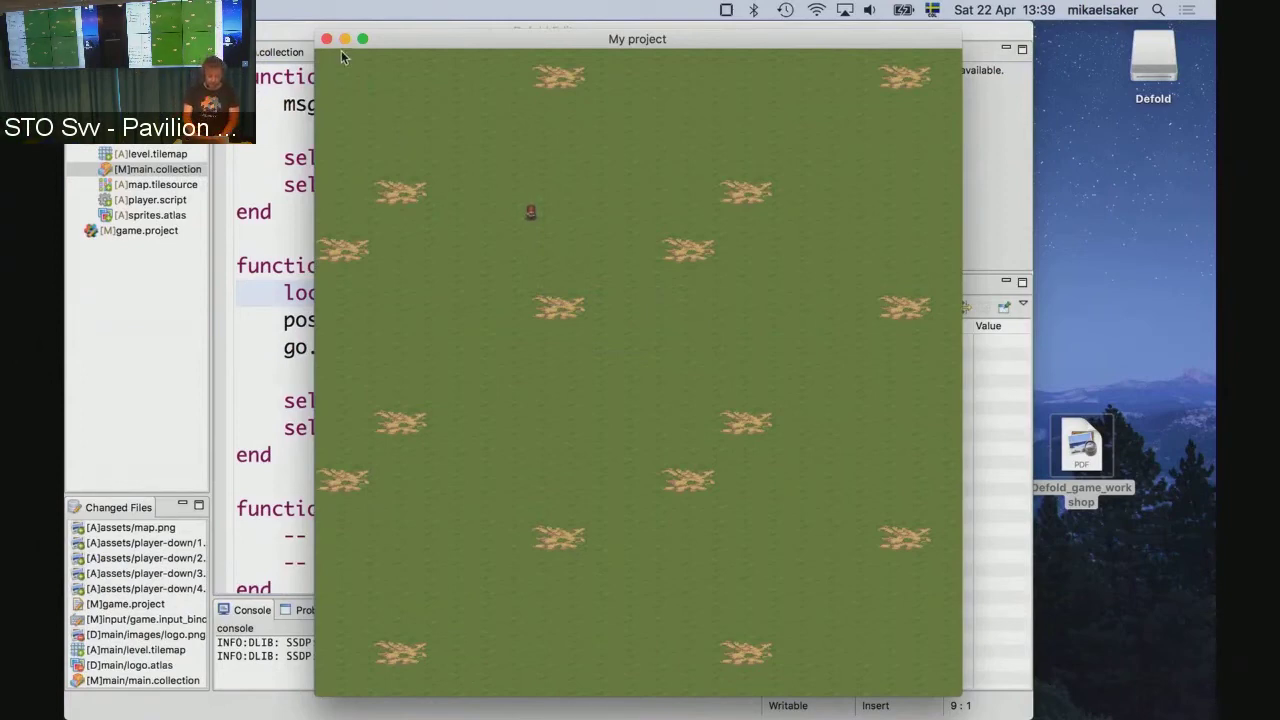
{"action": "left_click_drag", "start_coordinate": [396, 45], "coordinate": [630, 37]}
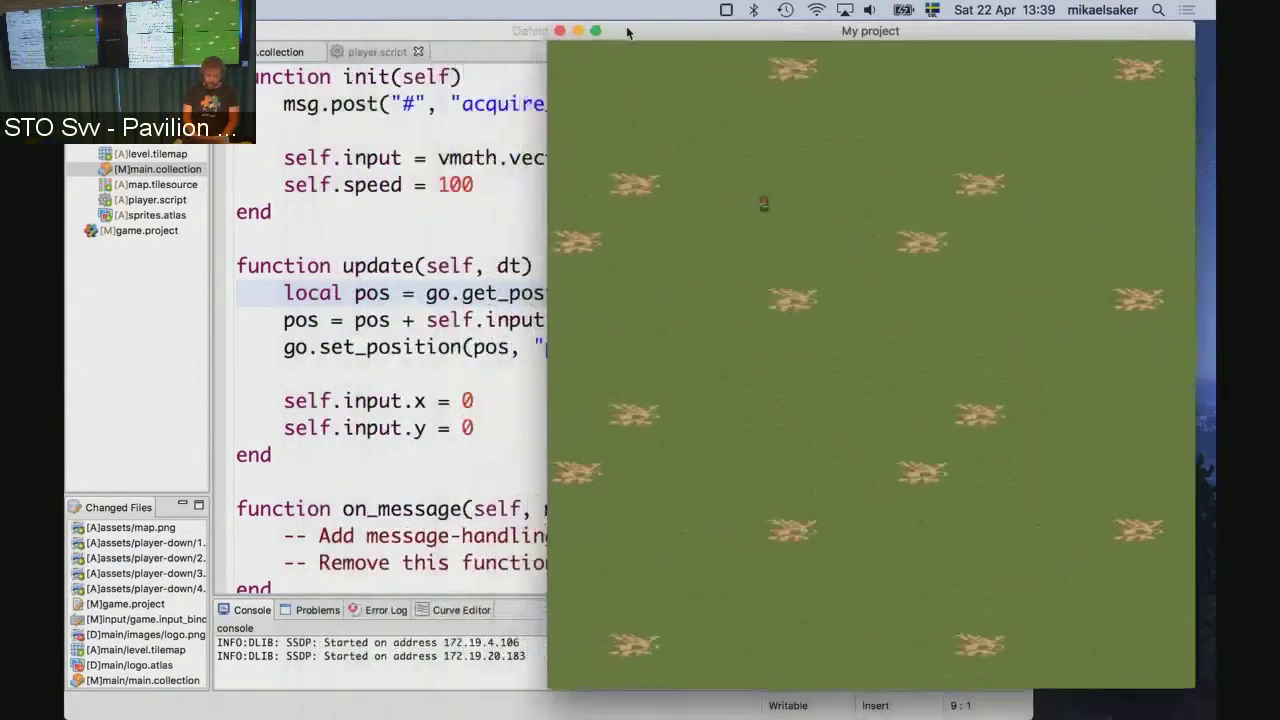
{"action": "left_click", "coordinate": [434, 262]}
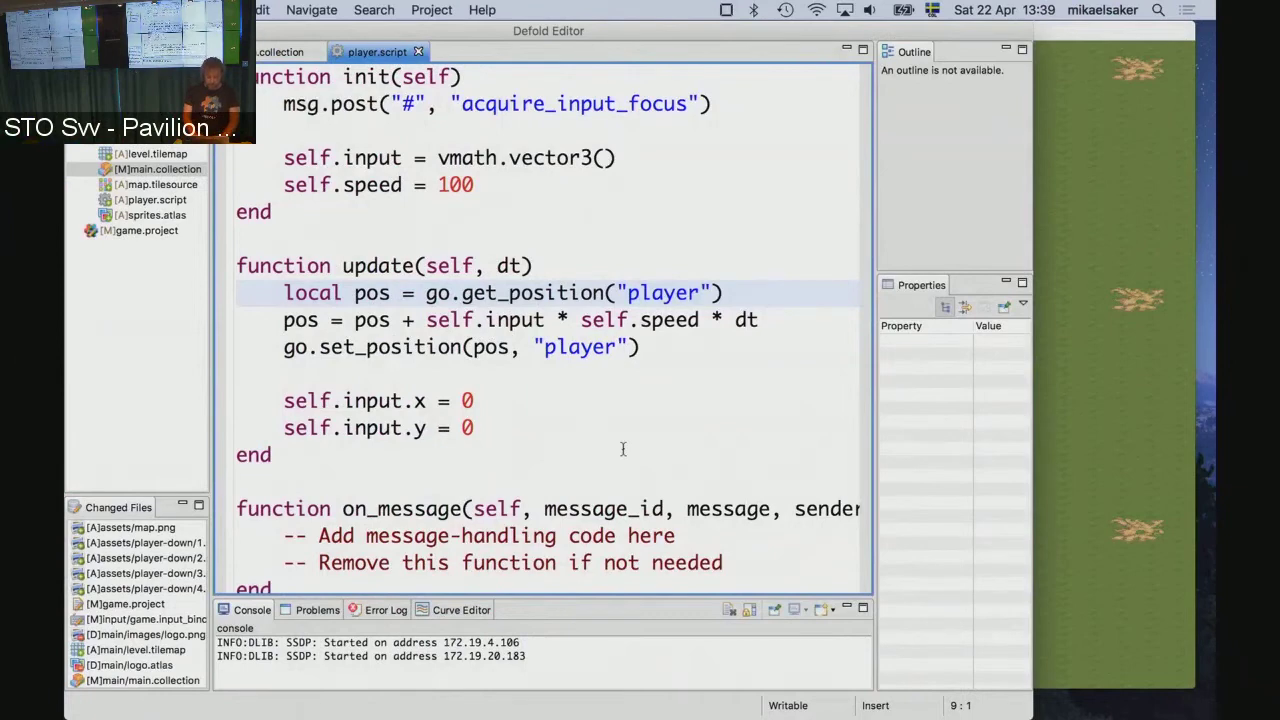
Add self.dir = vmath.vector3(0, 1, 0) below the speed line in init.
{"action": "scroll", "coordinate": [622, 449], "scroll_direction": "down", "scroll_amount": 5}
{"action": "scroll", "coordinate": [600, 374], "scroll_direction": "up", "scroll_amount": 1}
{"action": "scroll", "coordinate": [595, 330], "scroll_direction": "up", "scroll_amount": 4}
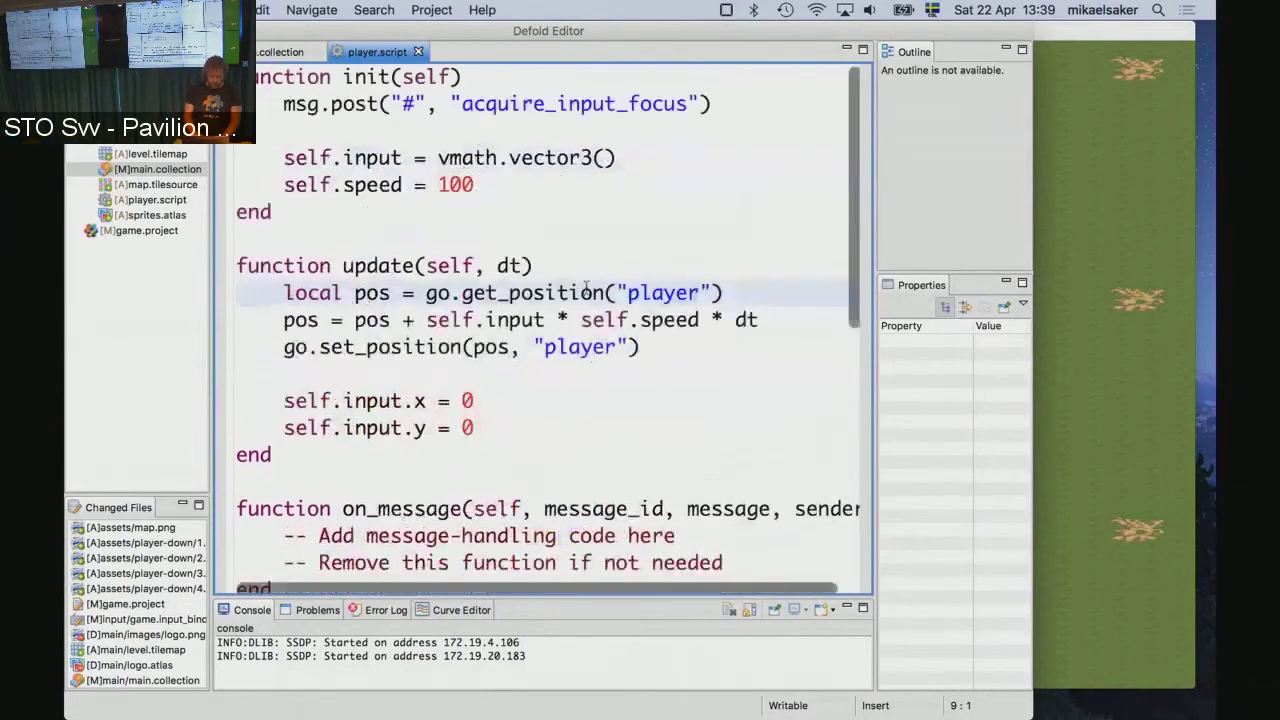
{"action": "left_click", "coordinate": [632, 190]}
{"action": "key", "text": "Right"}
{"action": "key", "text": "Up"}
{"action": "key", "text": "End"}
{"action": "key", "text": "Return"}
{"action": "type", "text": "se"}
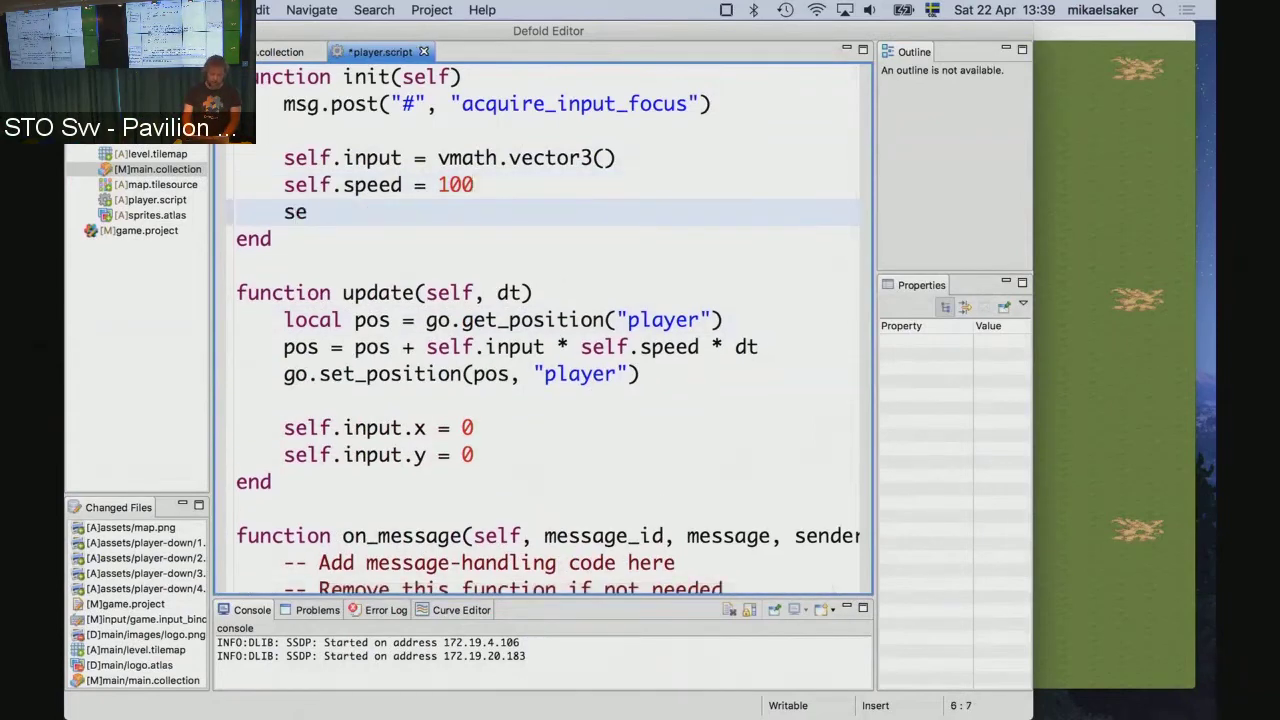
{"action": "type", "text": "lf.dir ="}
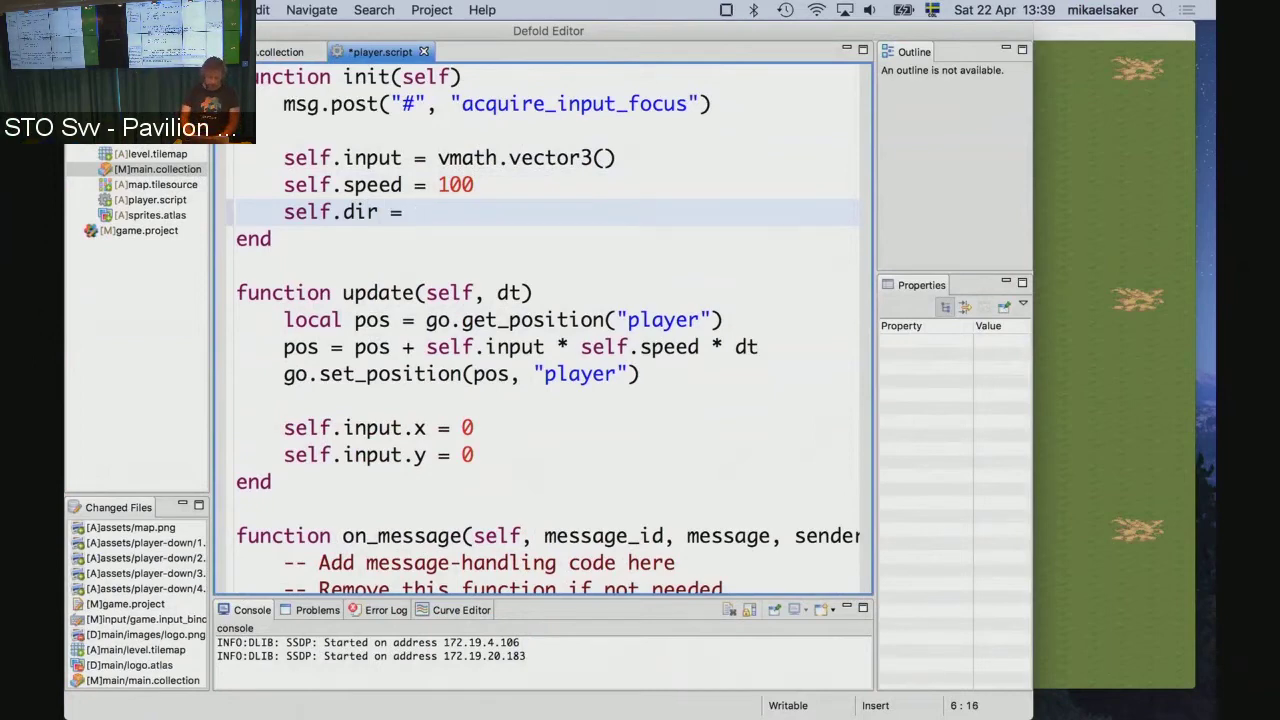
{"action": "type", "text": "math.vec"}
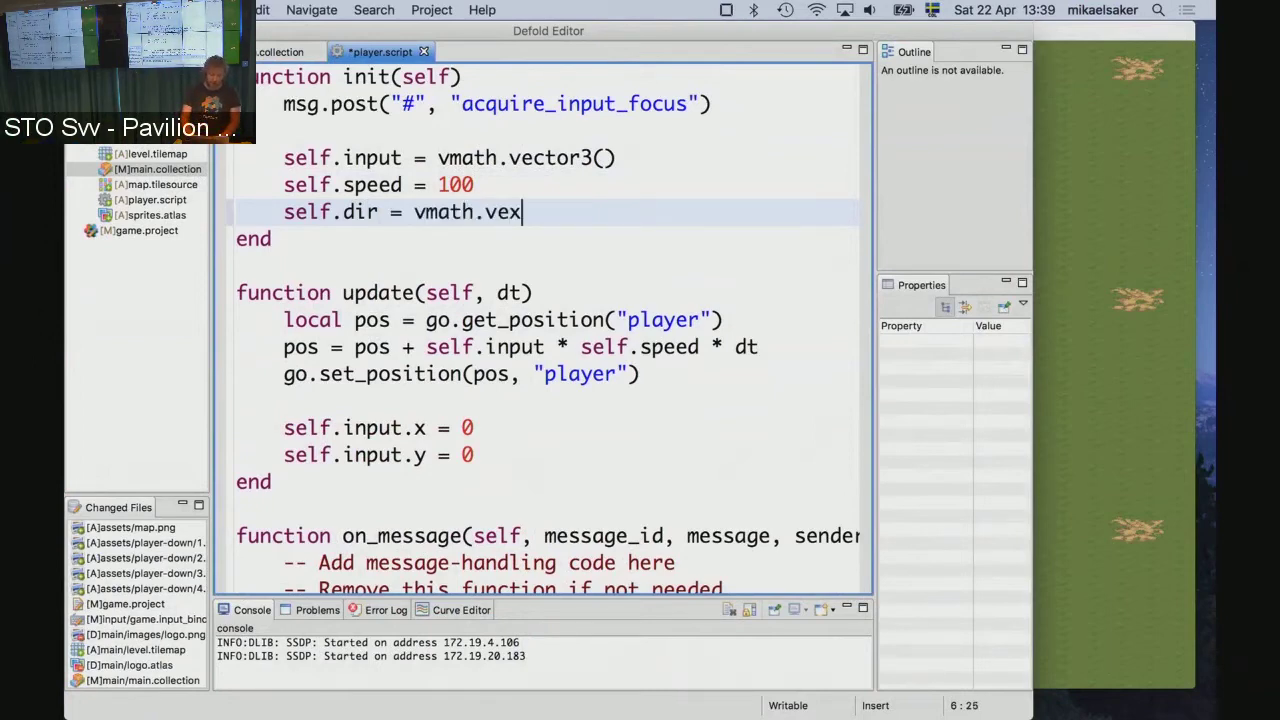
{"action": "type", "text": "tor3("}
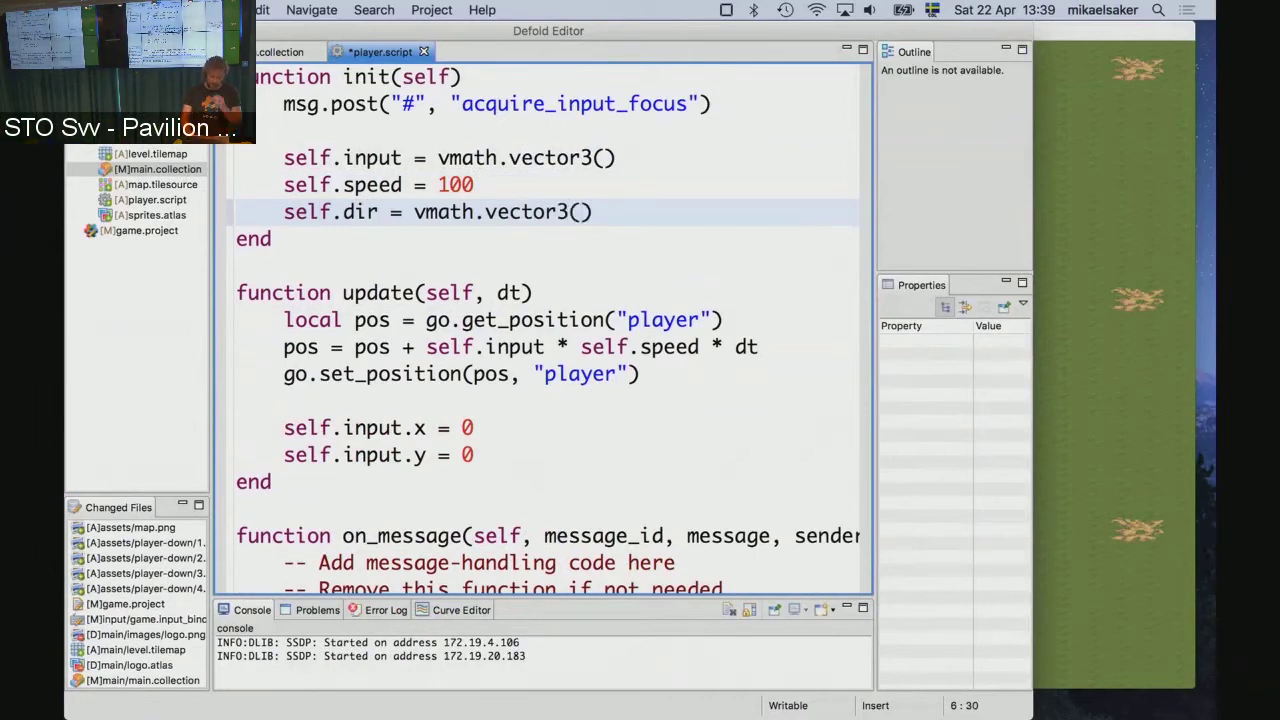
{"action": "type", "text": "0"}
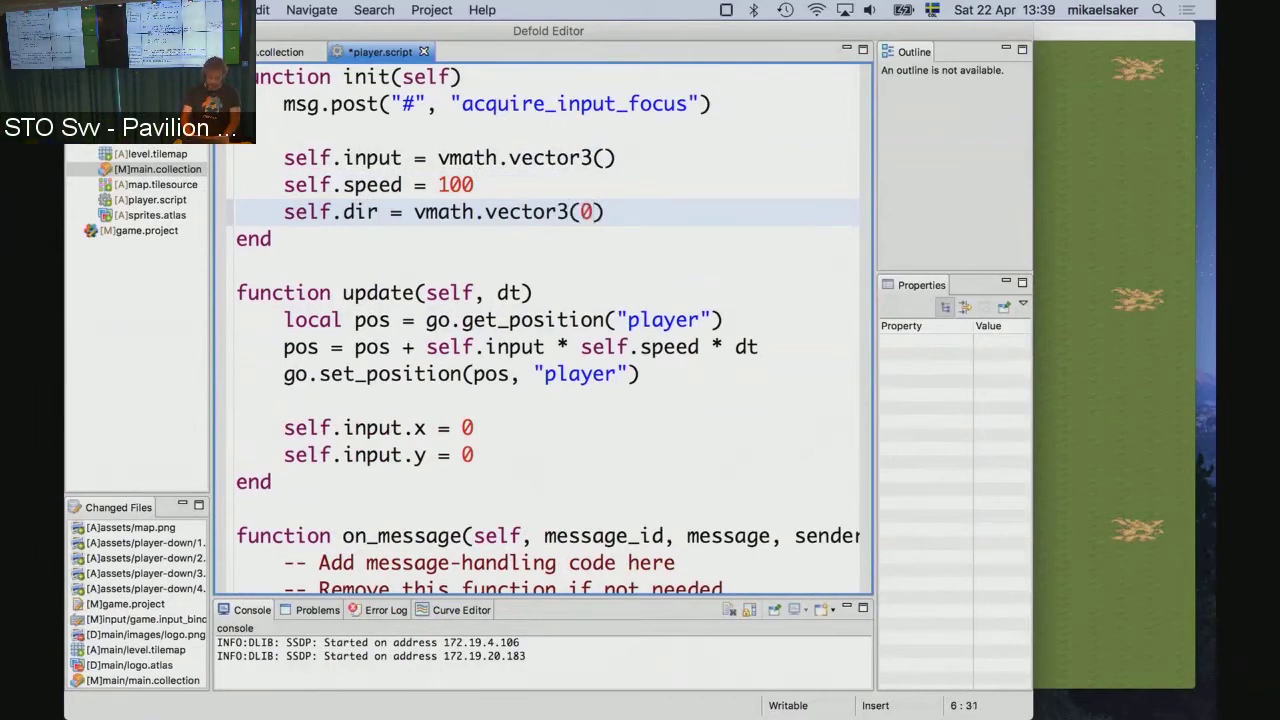
{"action": "type", "text": ", 1, 0"}
{"action": "key", "text": "Left"}
{"action": "key", "text": "Left"}
{"action": "key", "text": "Left"}
{"action": "key", "text": "Right"}
{"action": "key", "text": "Right"}
{"action": "key", "text": "Right"}
{"action": "key", "text": "Right"}
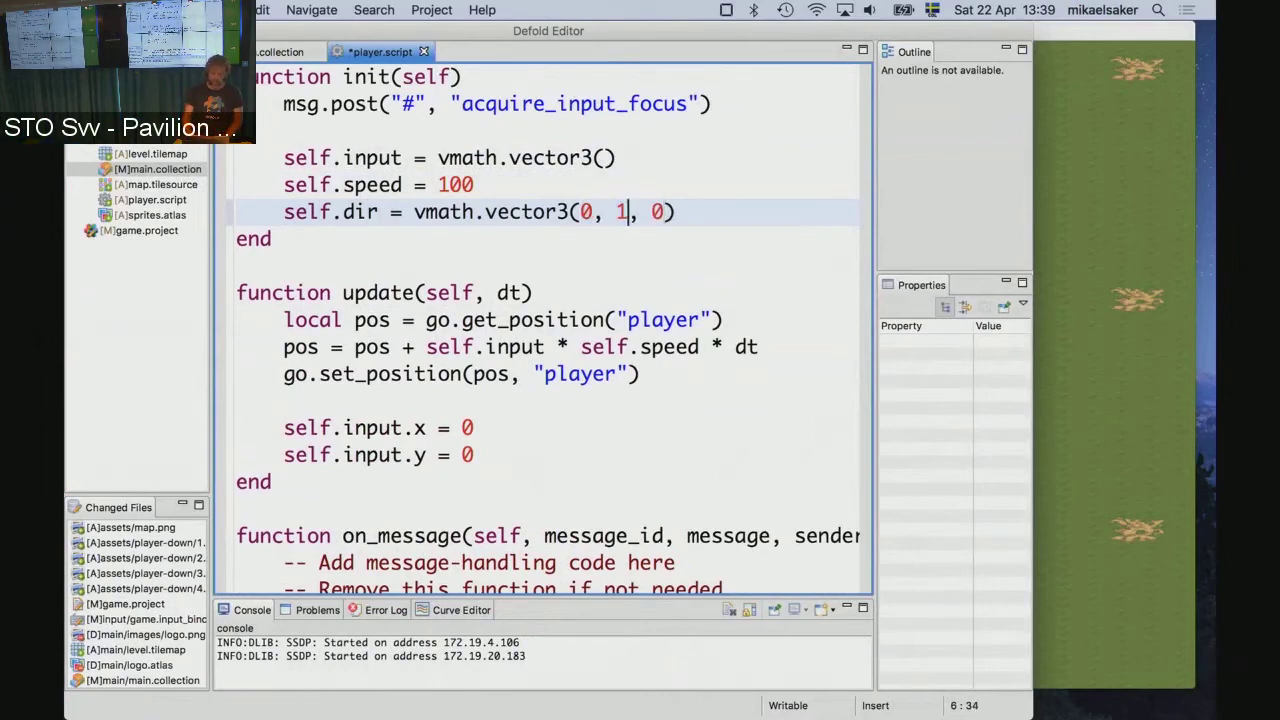
{"action": "key", "text": "Right"}
{"action": "key", "text": "Right"}
{"action": "key", "text": "Right"}
{"action": "key", "text": "Right"}
Change update's position line to move along self.dir instead of self.input.
{"action": "key", "text": "Right"}
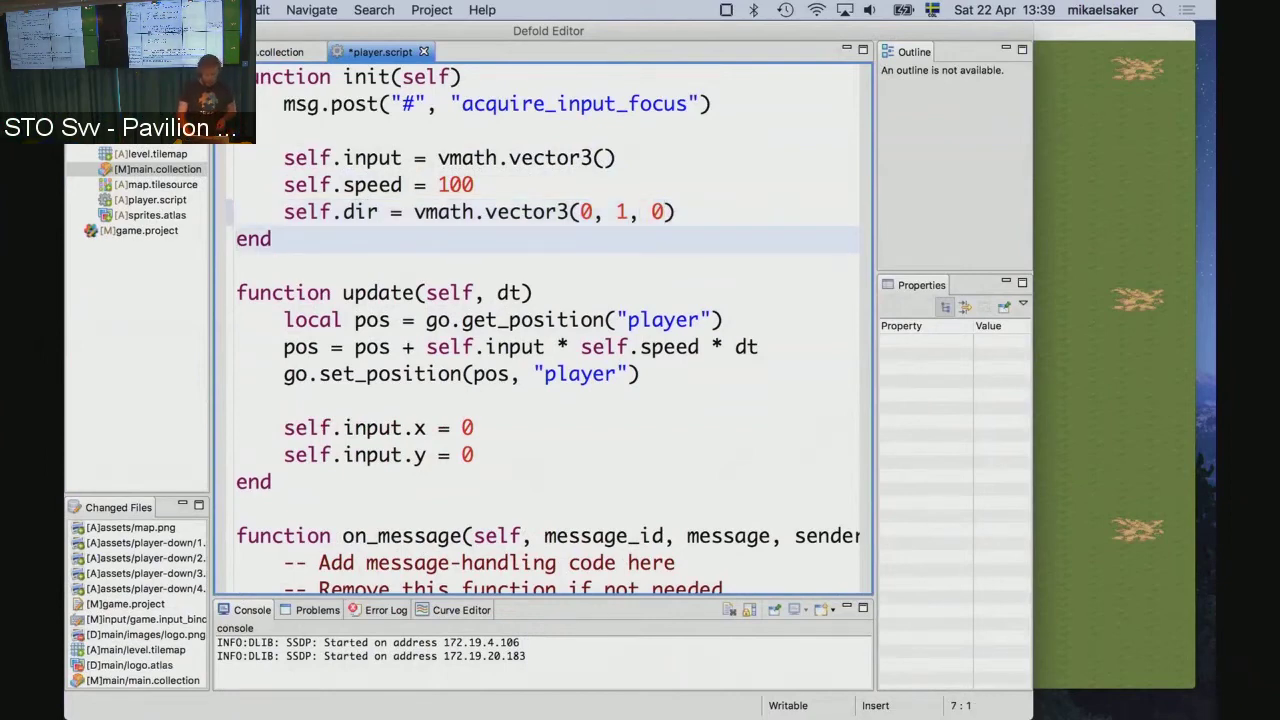
{"action": "key", "text": "Down"}
Review the two input reset lines below the position code in update.
{"action": "key", "text": "Down"}
{"action": "key", "text": "Down"}
{"action": "key", "text": "Down"}
{"action": "key", "text": "Down"}
{"action": "key", "text": "Up"}
{"action": "key", "text": "End"}
{"action": "key", "text": "Home"}
{"action": "key", "text": "Right"}
{"action": "key", "text": "Right"}
{"action": "key", "text": "Right"}
{"action": "key", "text": "Right"}
{"action": "key", "text": "Right"}
{"action": "key", "text": "Right"}
{"action": "key", "text": "shift+Right"}
{"action": "key", "text": "shift+Right"}
{"action": "key", "text": "shift+Right"}
{"action": "key", "text": "shift+Right"}
{"action": "key", "text": "shift+Right"}
{"action": "key", "text": "shift+Right"}
{"action": "key", "text": "shift+Right"}
{"action": "key", "text": "shift+Right"}
{"action": "key", "text": "Right"}
{"action": "key", "text": "BackSpace"}
{"action": "key", "text": "BackSpace"}
{"action": "key", "text": "BackSpace"}
{"action": "key", "text": "BackSpace"}
{"action": "key", "text": "BackSpace"}
{"action": "type", "text": "dir"}
{"action": "key", "text": "Down"}
{"action": "key", "text": "Down"}
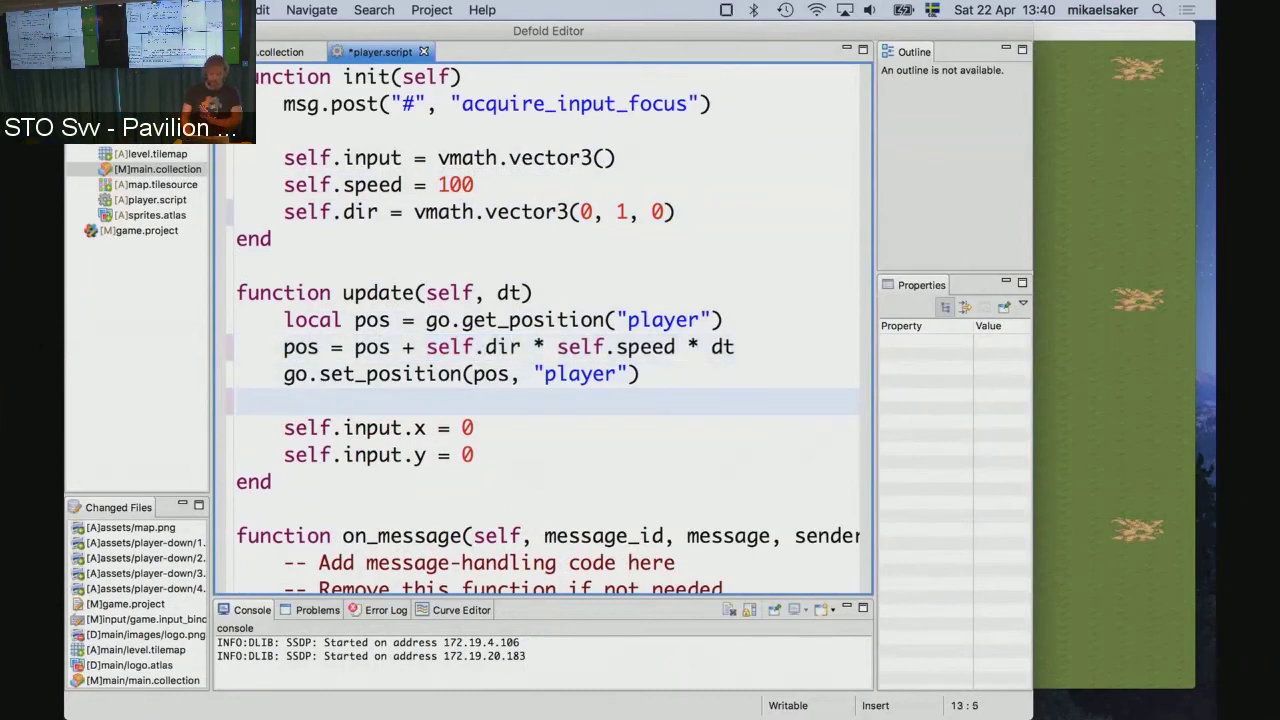
{"action": "key", "text": "Down"}
{"action": "key", "text": "Home"}
{"action": "key", "text": "Up"}
{"action": "key", "text": "Down"}
{"action": "key", "text": "shift+Down"}
{"action": "key", "text": "shift+Down"}
{"action": "key", "text": "Up"}
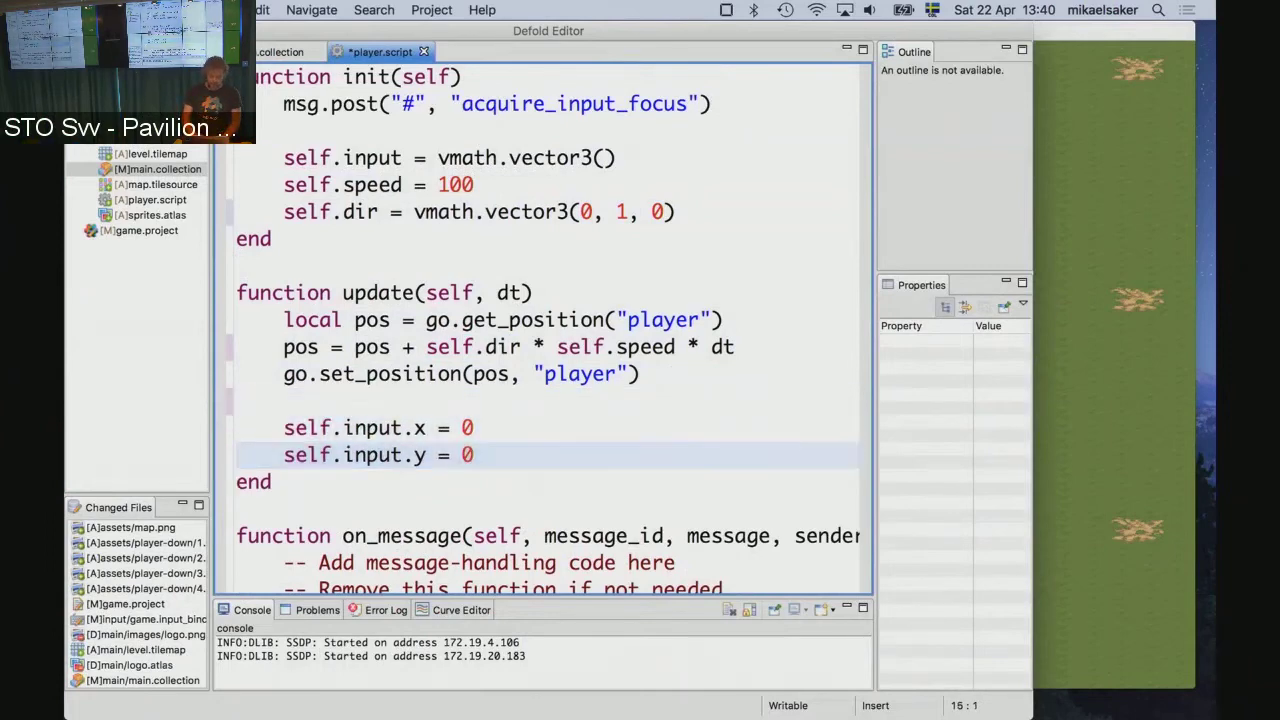
{"action": "scroll", "coordinate": [524, 403], "scroll_direction": "down", "scroll_amount": 2}
{"action": "scroll", "coordinate": [524, 403], "scroll_direction": "down", "scroll_amount": 6}
Add 'if vmath.length(self.input) > 0 then' after the direction checks in on_input.
{"action": "scroll", "coordinate": [524, 403], "scroll_direction": "down", "scroll_amount": 8}
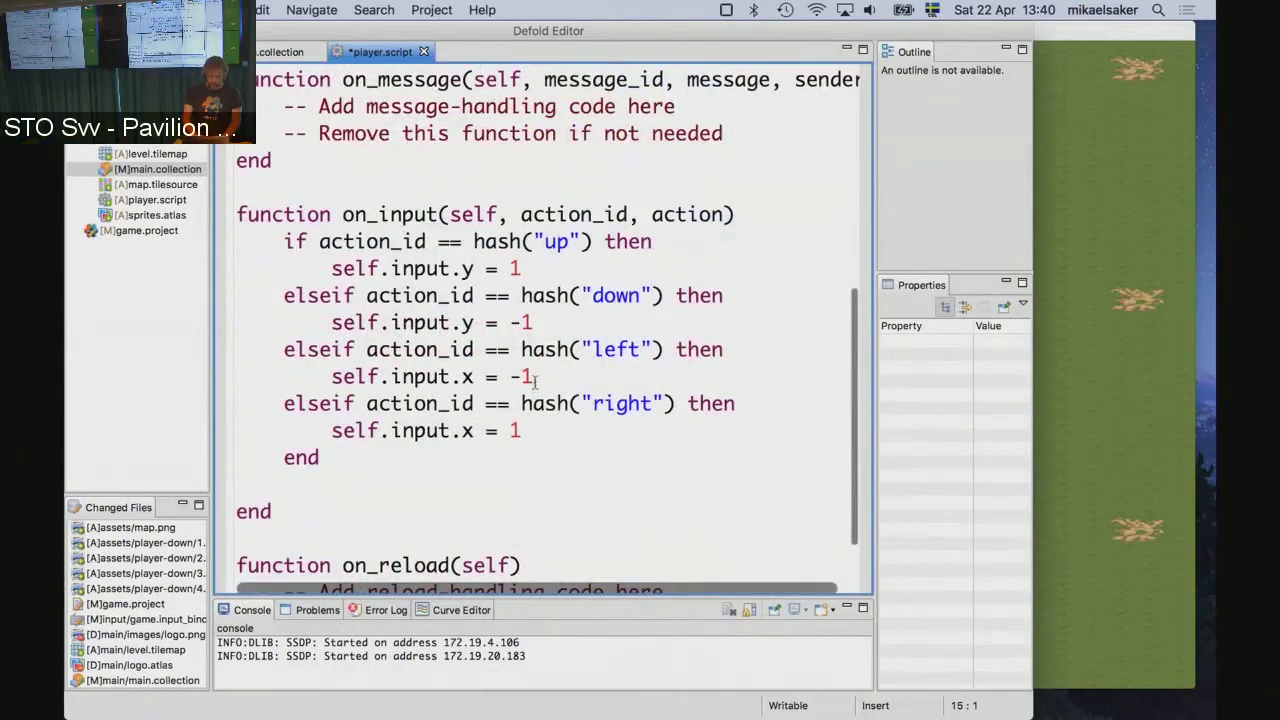
{"action": "left_click", "coordinate": [272, 511]}
{"action": "key", "text": "Up"}
{"action": "key", "text": "Return"}
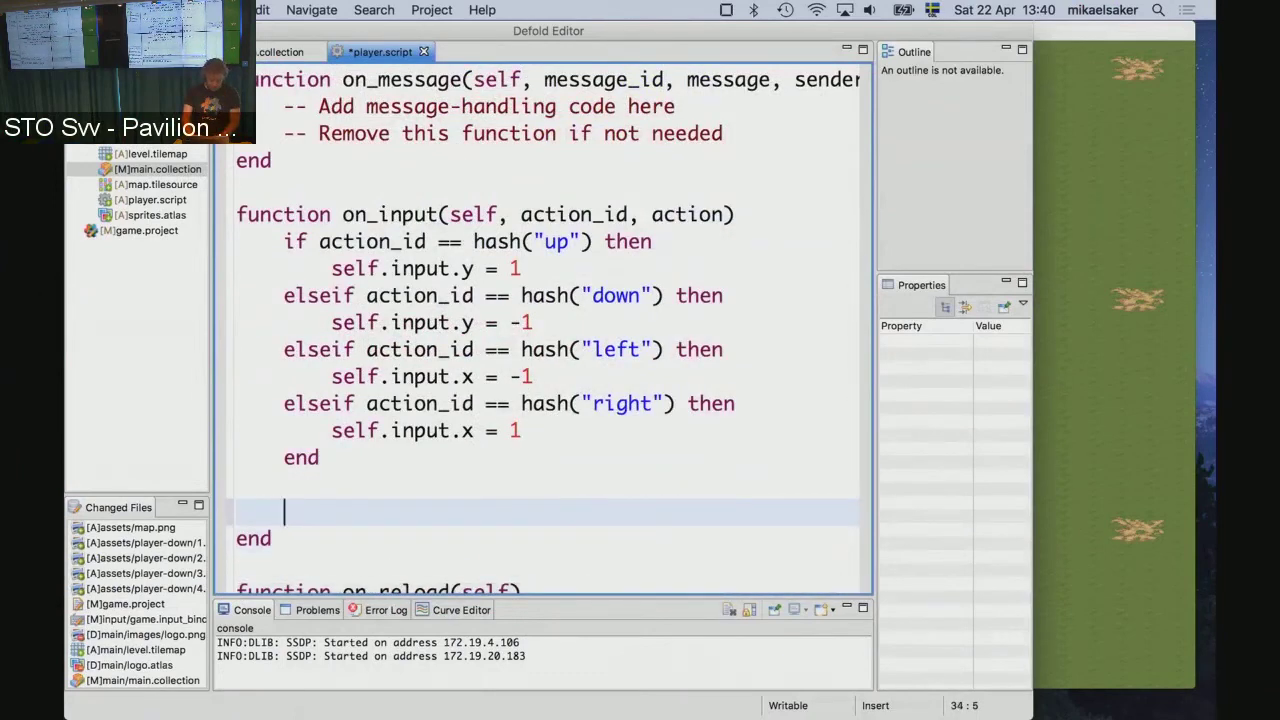
{"action": "type", "text": "if"}
{"action": "type", "text": "sel"}
{"action": "key", "text": "BackSpace"}
{"action": "key", "text": "BackSpace"}
{"action": "key", "text": "BackSpace"}
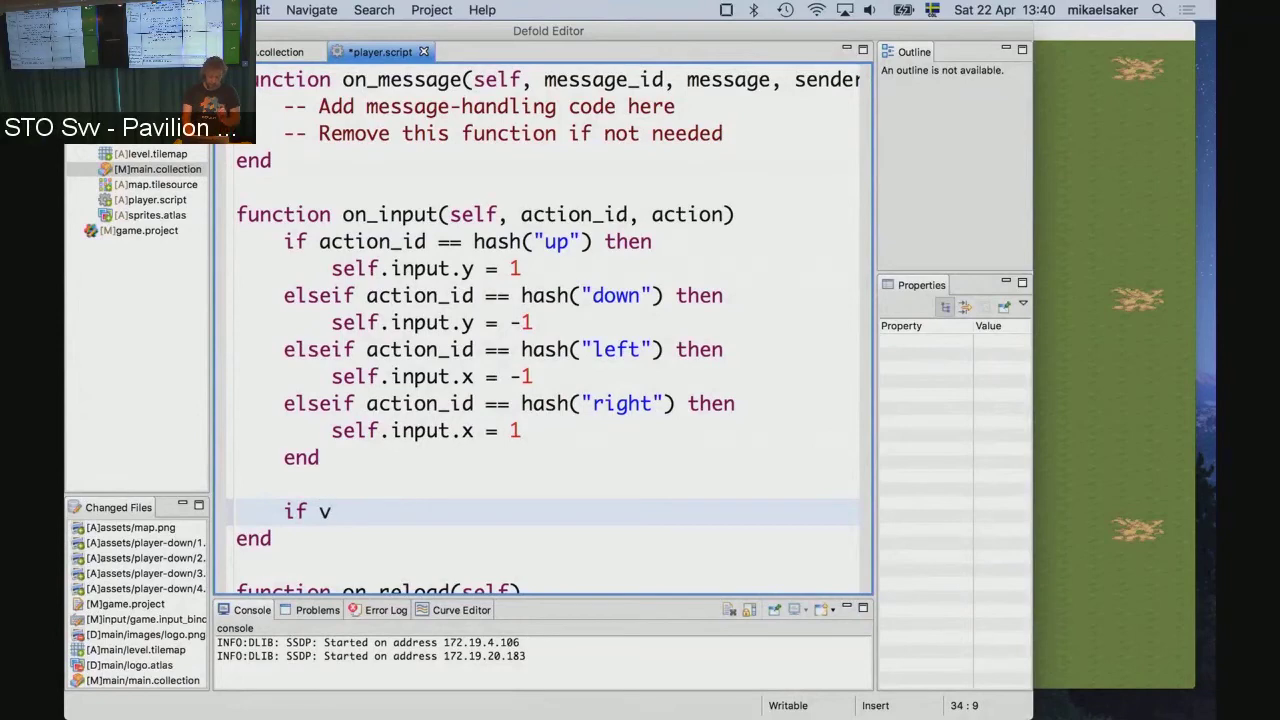
{"action": "type", "text": "math.length(self.input)"}
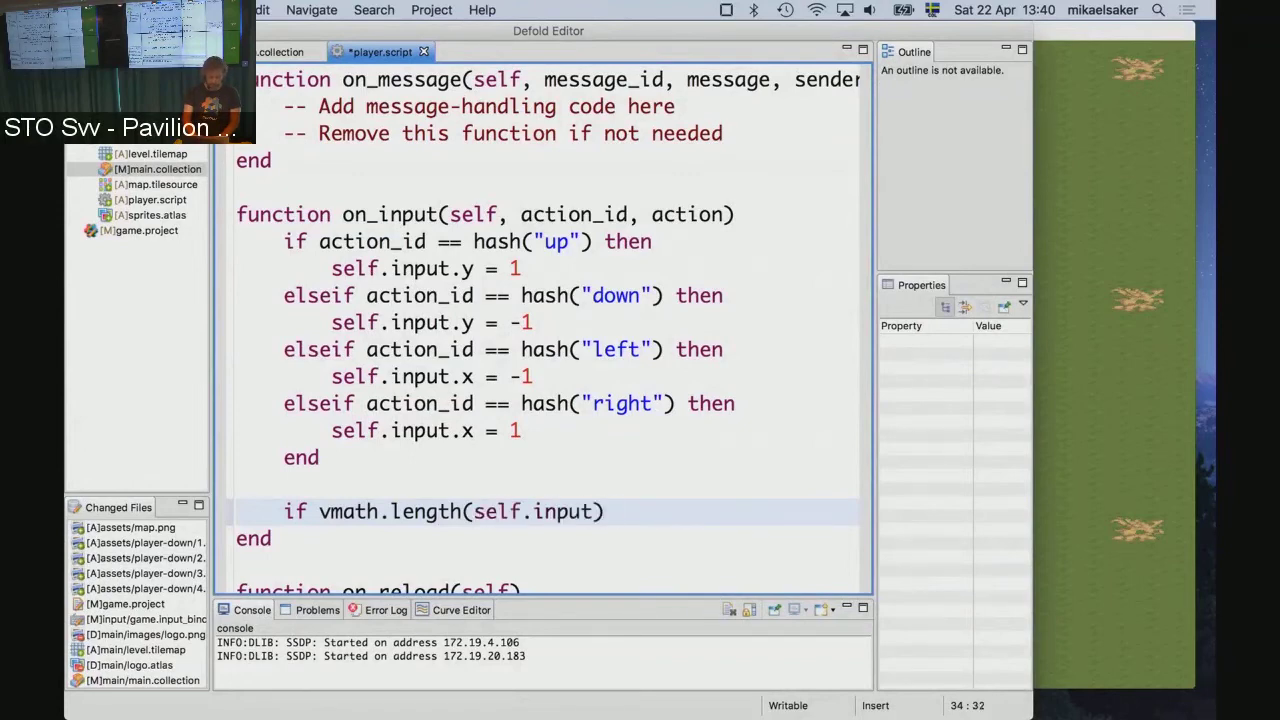
{"action": "type", "text": " > 0 t"}
{"action": "type", "text": "hen"}
{"action": "key", "text": "Return"}
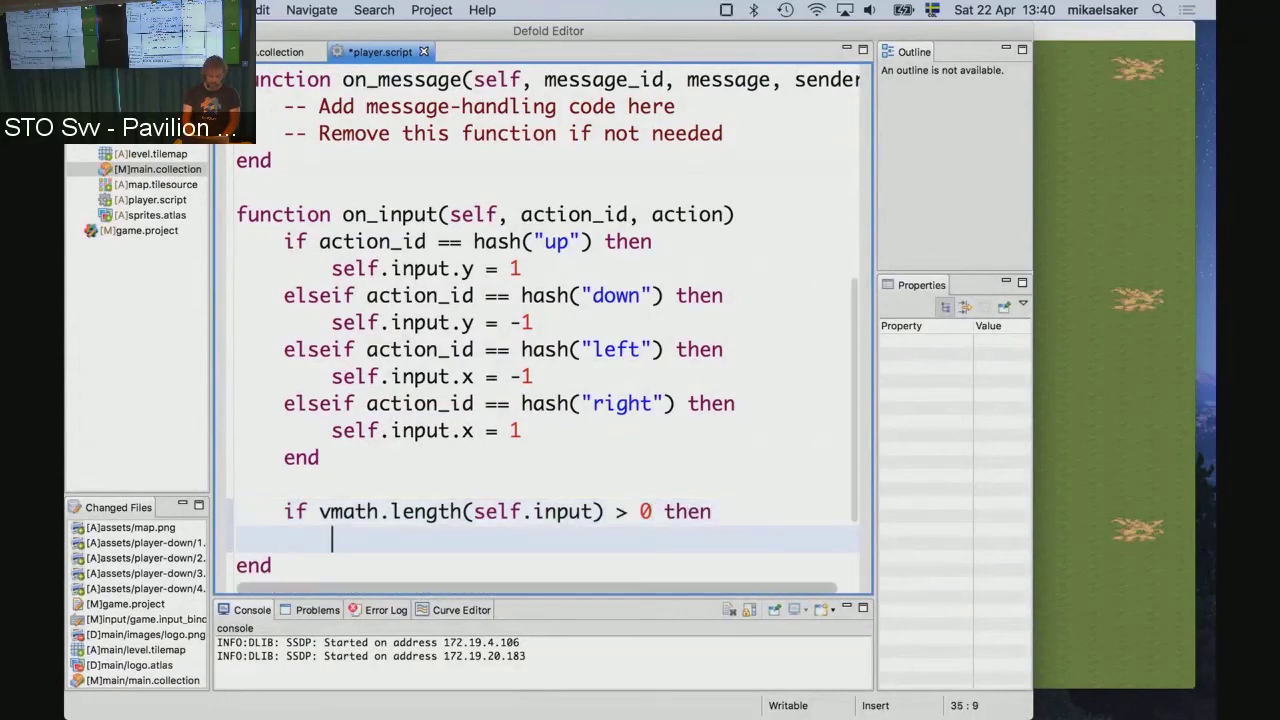
Inside that if, set self.dir = vmath.normalize(self.input) and close it with end.
{"action": "type", "text": "self.diw"}
{"action": "type", "text": "r = "}
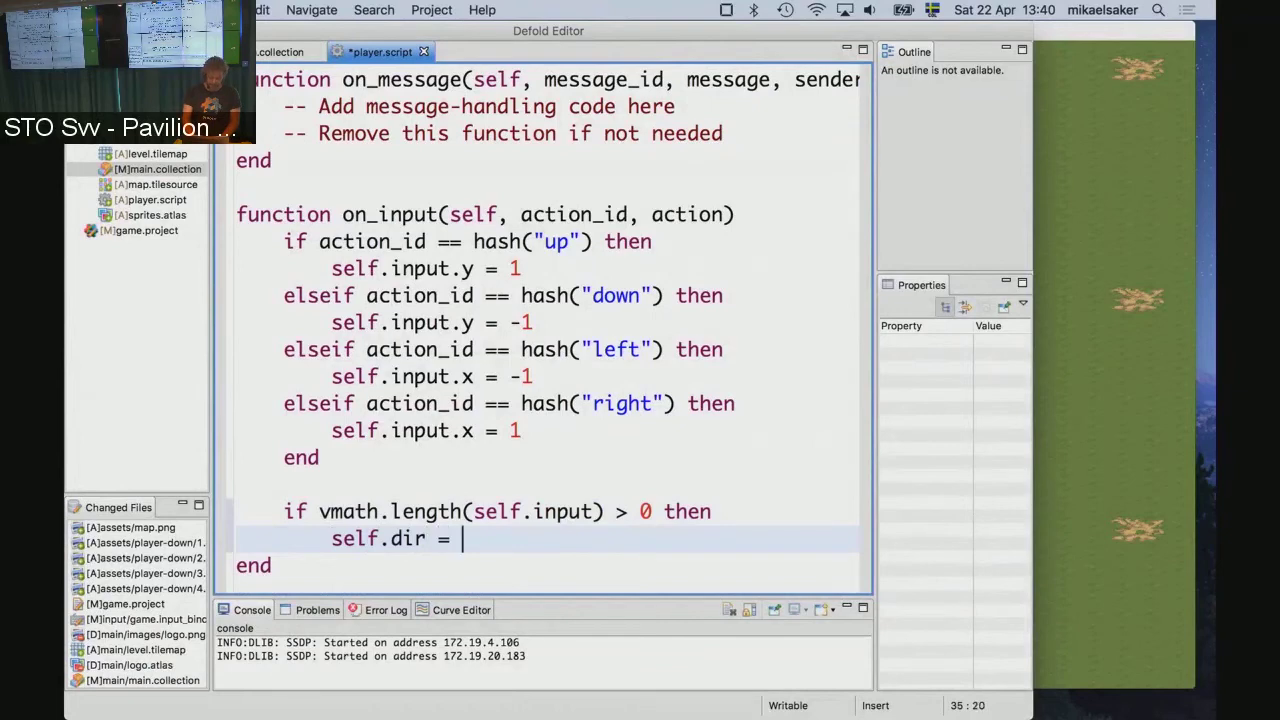
{"action": "type", "text": "vmath."}
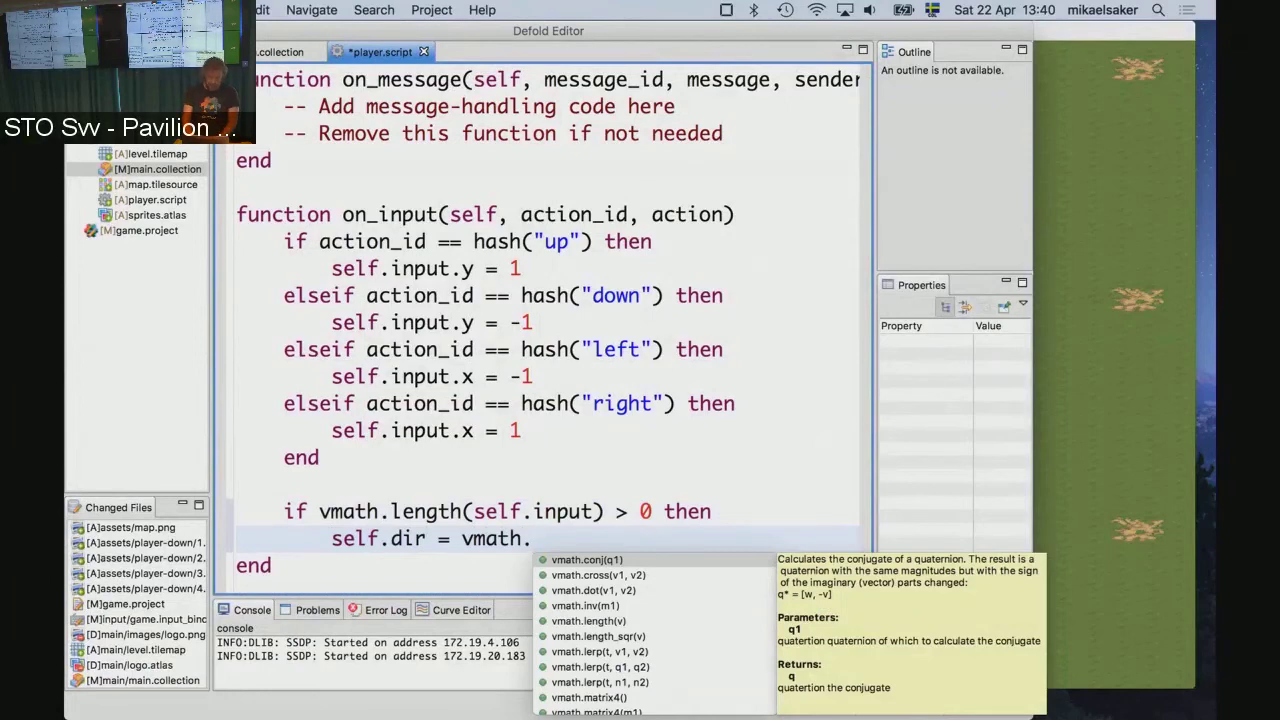
{"action": "type", "text": "n"}
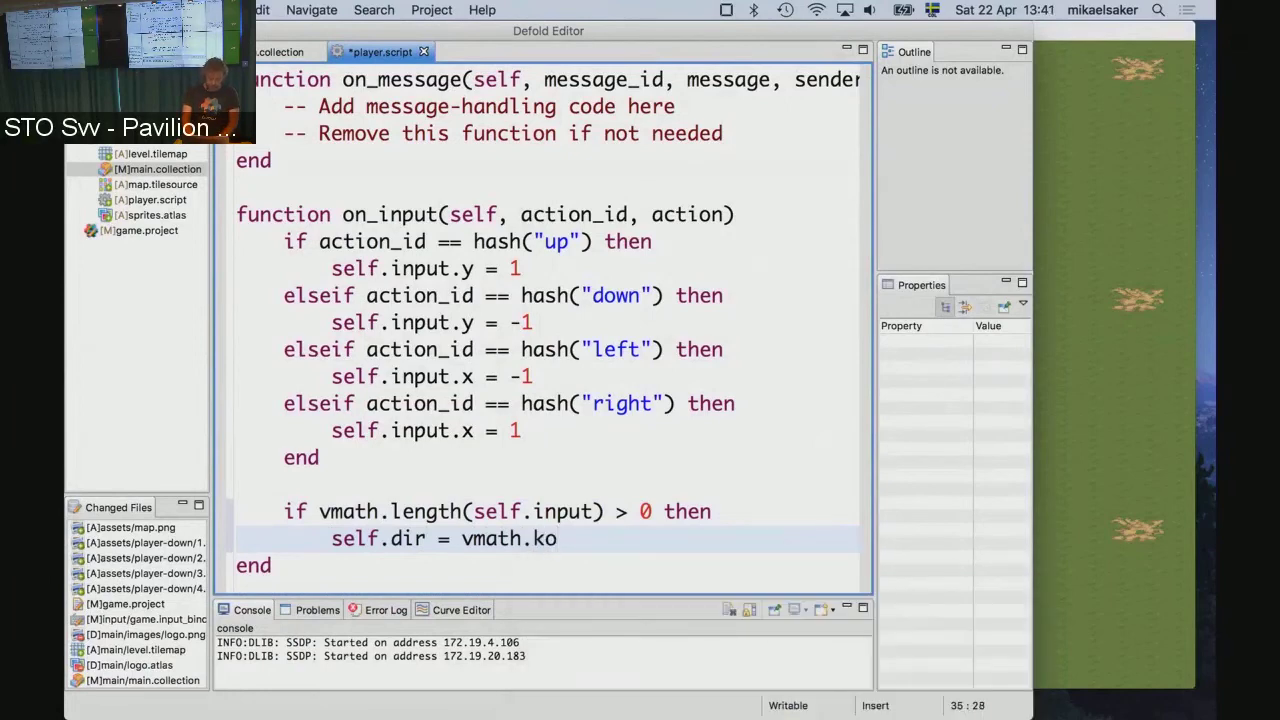
{"action": "type", "text": "ormalize("}
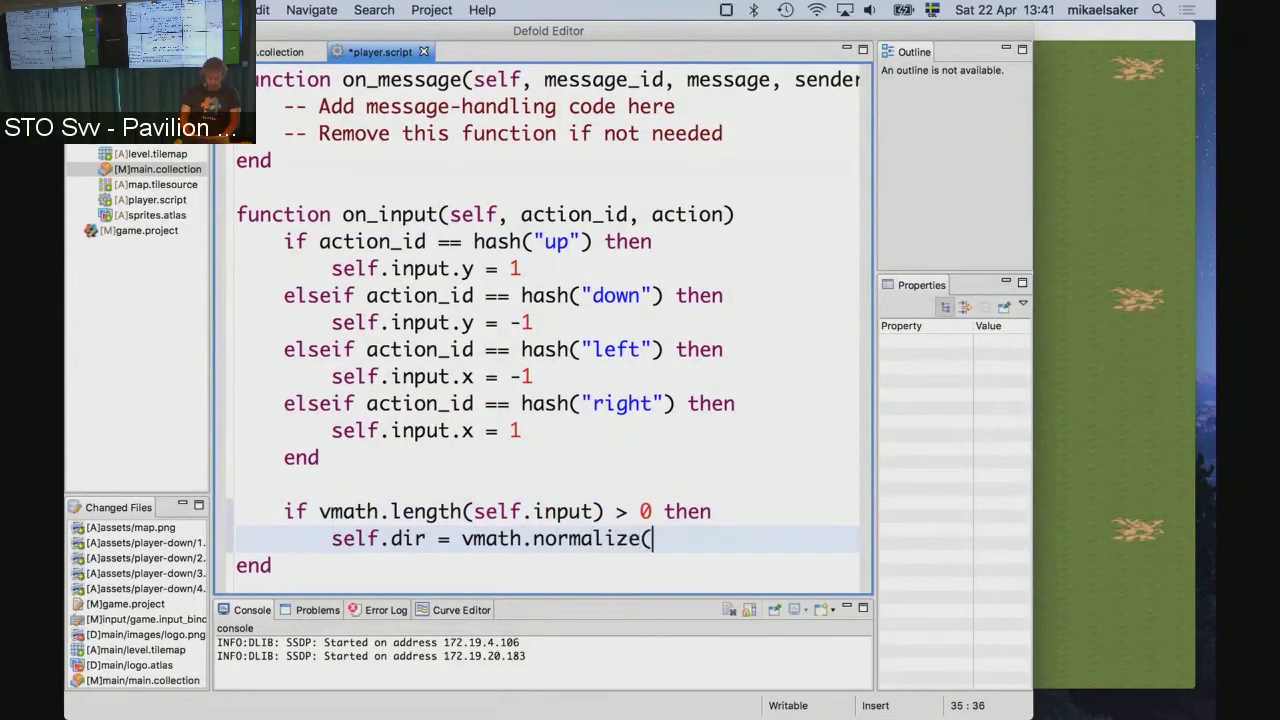
{"action": "key", "text": "Escape"}
{"action": "type", "text": "self."}
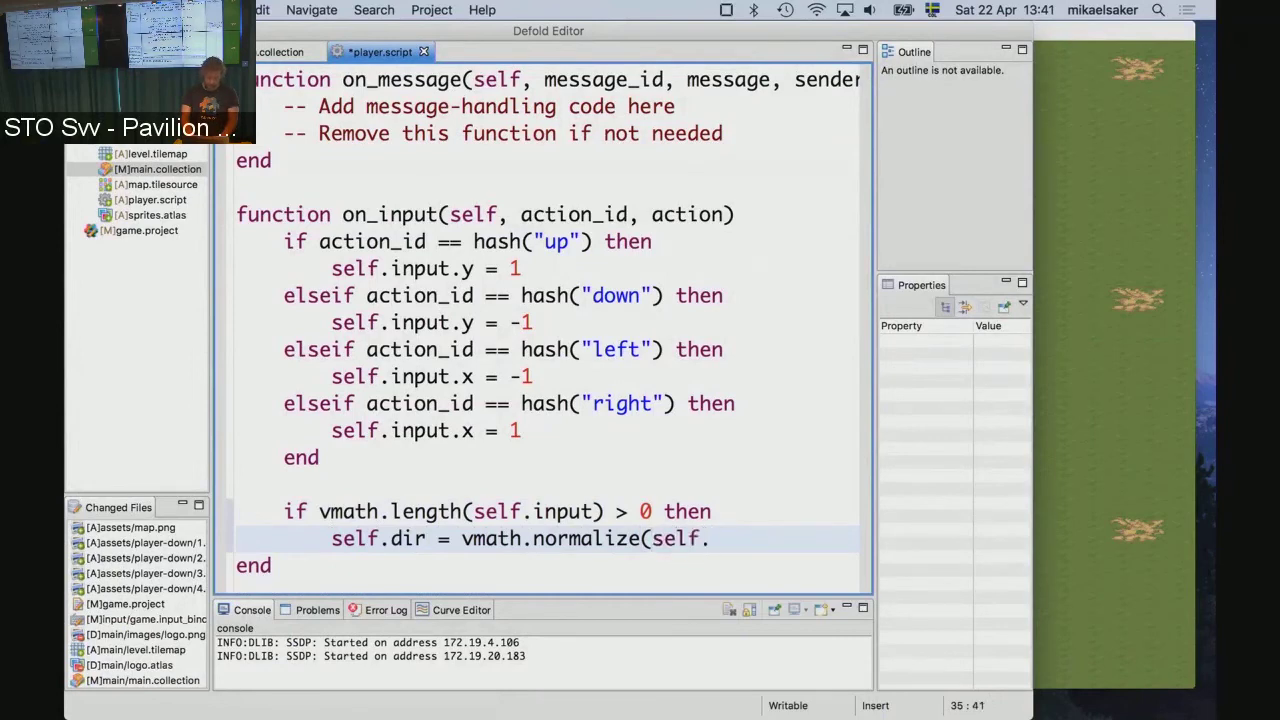
{"action": "type", "text": "input)"}
{"action": "key", "text": "Return"}
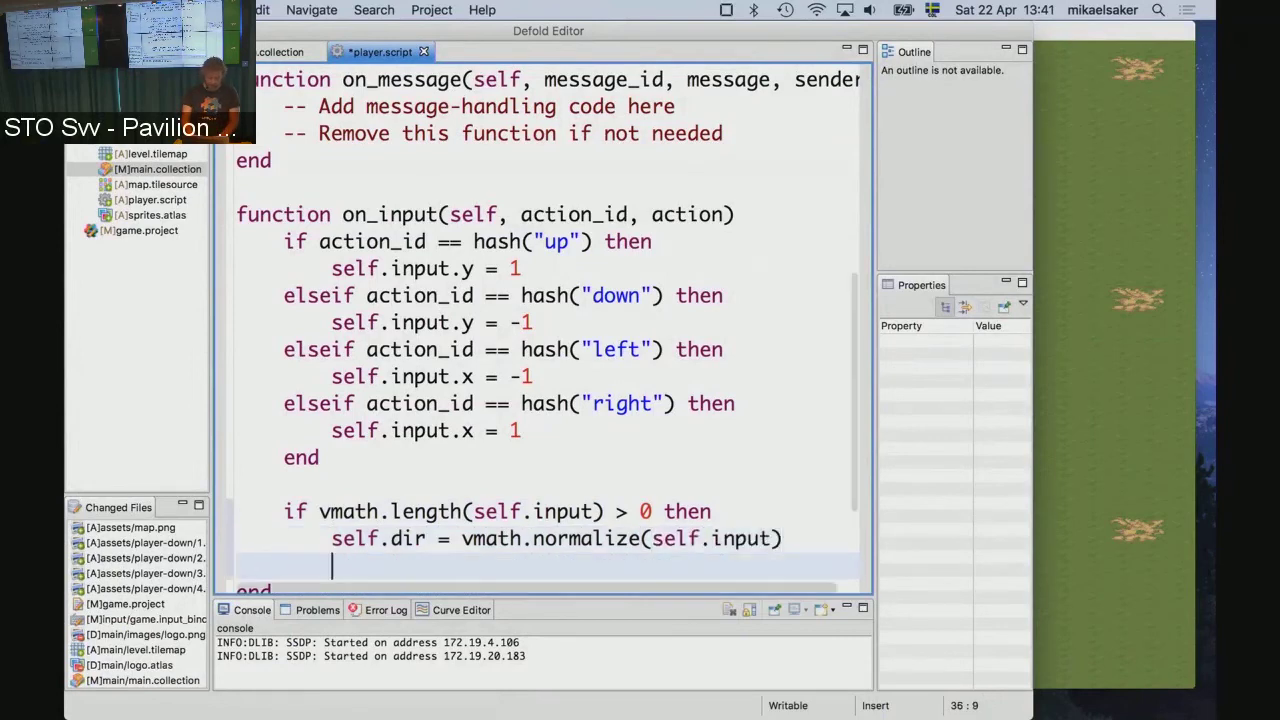
{"action": "type", "text": "end"}
{"action": "key", "text": "shift+Tab"}
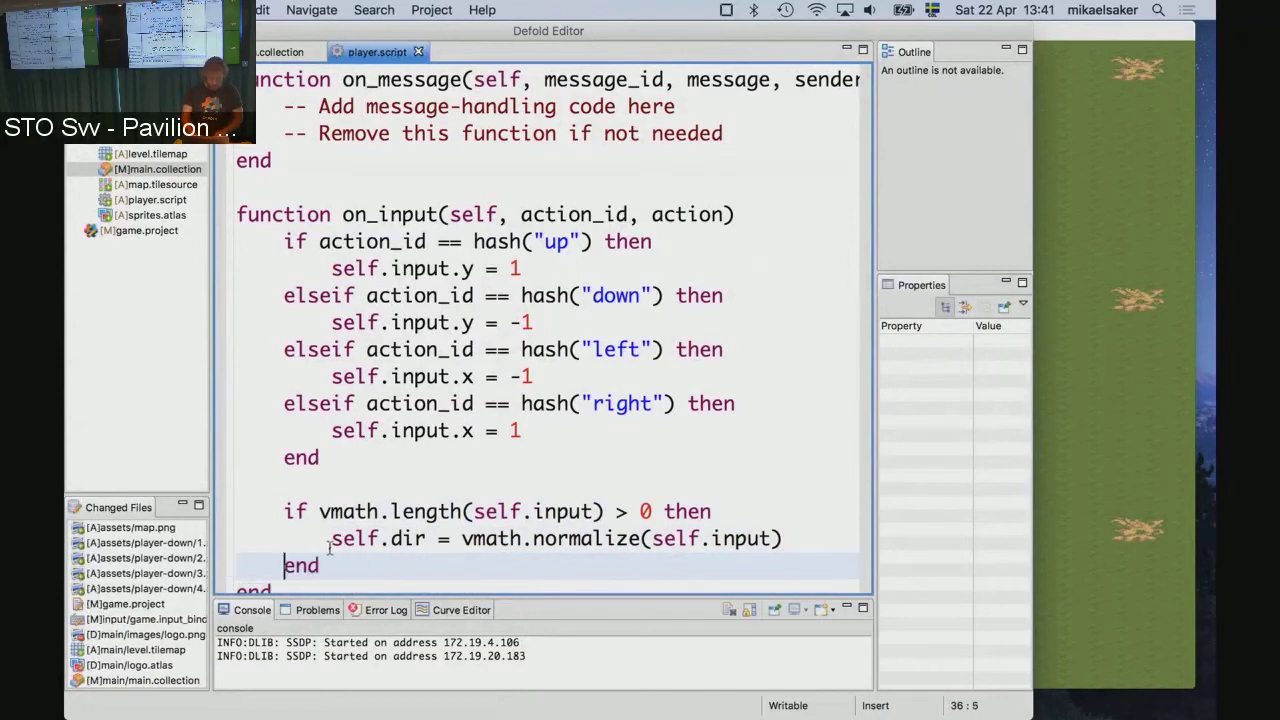
{"action": "left_click_drag", "start_coordinate": [332, 538], "coordinate": [428, 540]}
{"action": "left_click", "coordinate": [466, 558]}
{"action": "scroll", "coordinate": [363, 277], "scroll_direction": "up", "scroll_amount": 5}
{"action": "scroll", "coordinate": [443, 289], "scroll_direction": "down", "scroll_amount": 1}
{"action": "scroll", "coordinate": [443, 289], "scroll_direction": "down", "scroll_amount": 5}
Set self.moving = true inside on_input's length check and save the script.
{"action": "left_click", "coordinate": [717, 163]}
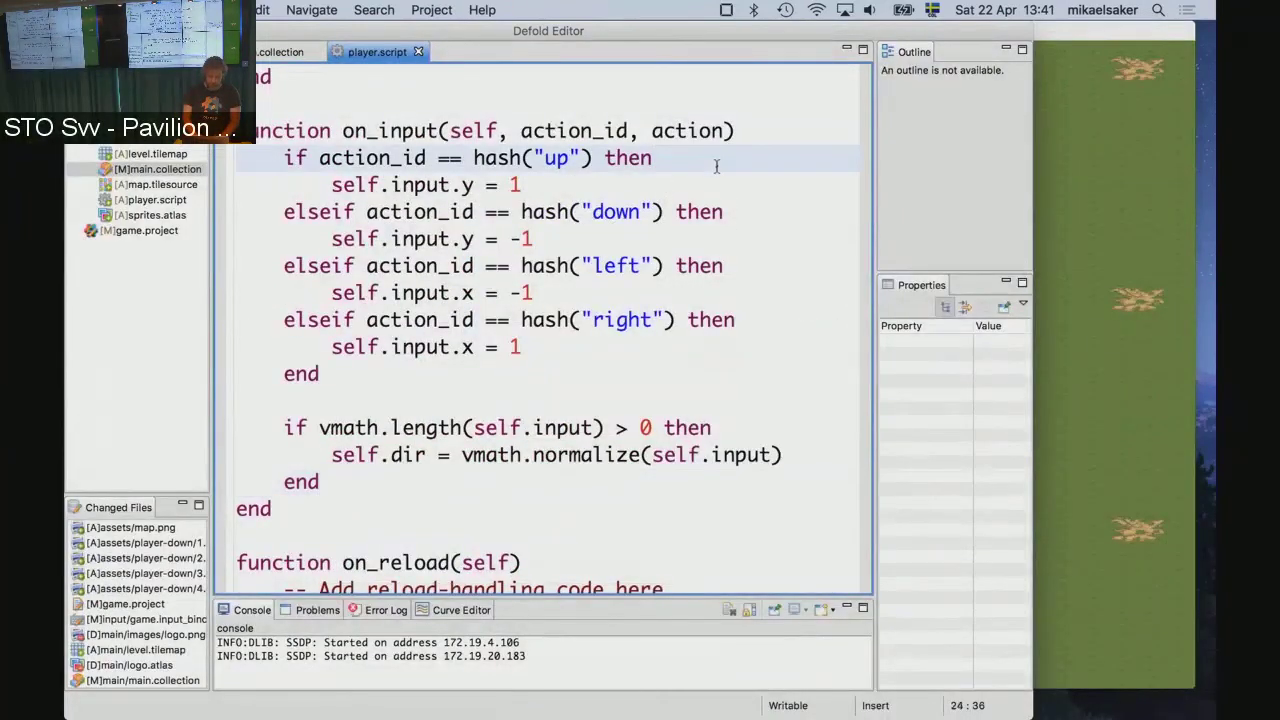
{"action": "left_click", "coordinate": [712, 428]}
{"action": "key", "text": "Return"}
{"action": "type", "text": "self."}
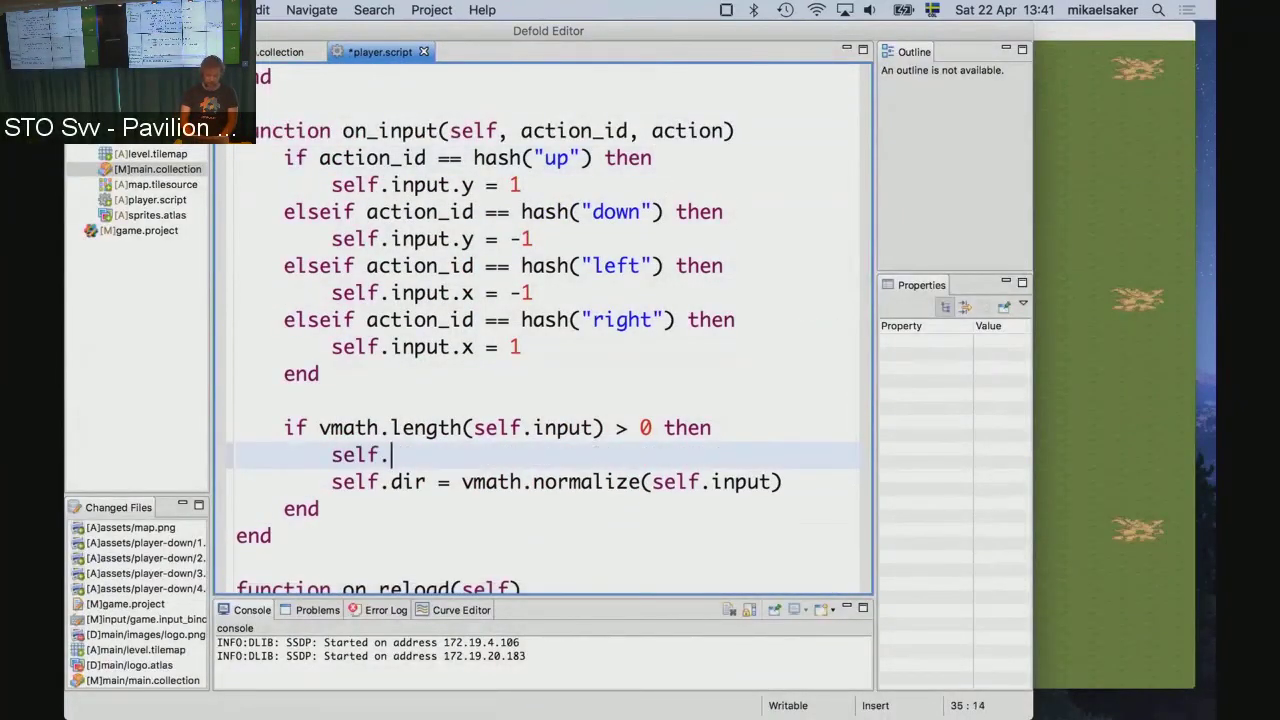
{"action": "type", "text": "moving = true"}
{"action": "key", "text": "ctrl+s"}
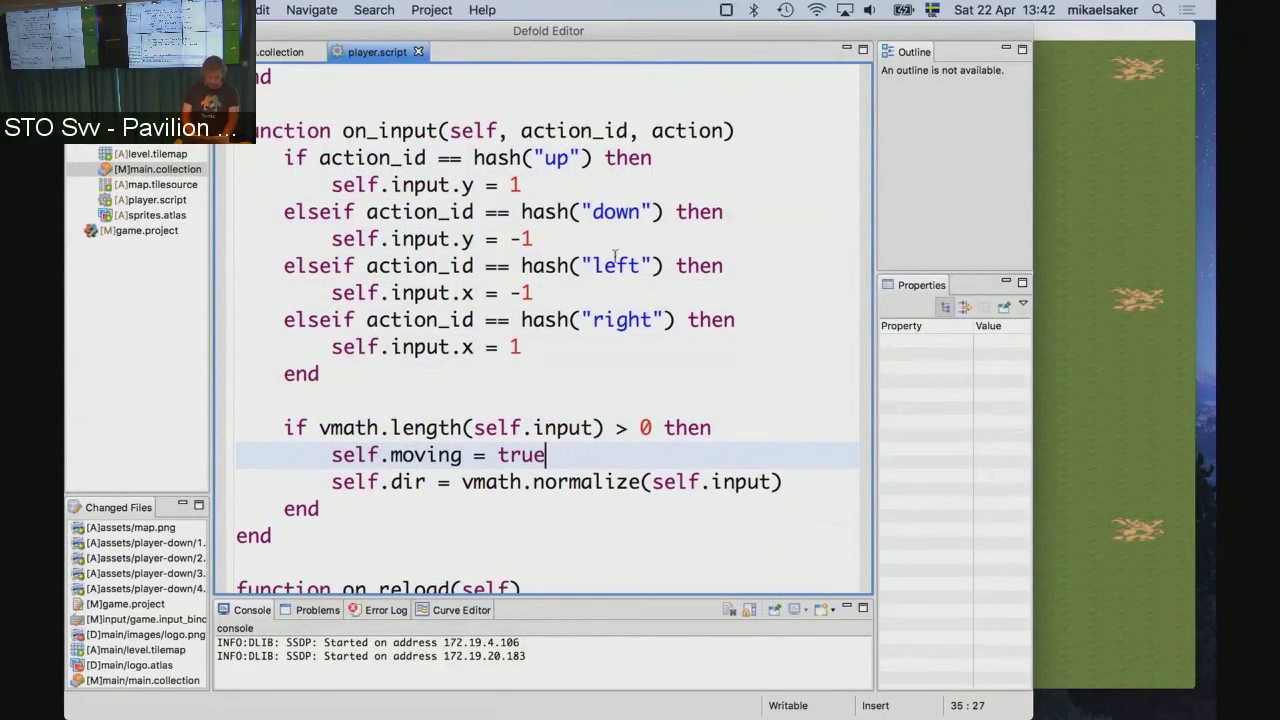
Add self.moving = false after the self.dir line in init and save.
{"action": "scroll", "coordinate": [616, 256], "scroll_direction": "up", "scroll_amount": 5}
{"action": "scroll", "coordinate": [700, 215], "scroll_direction": "up", "scroll_amount": 2}
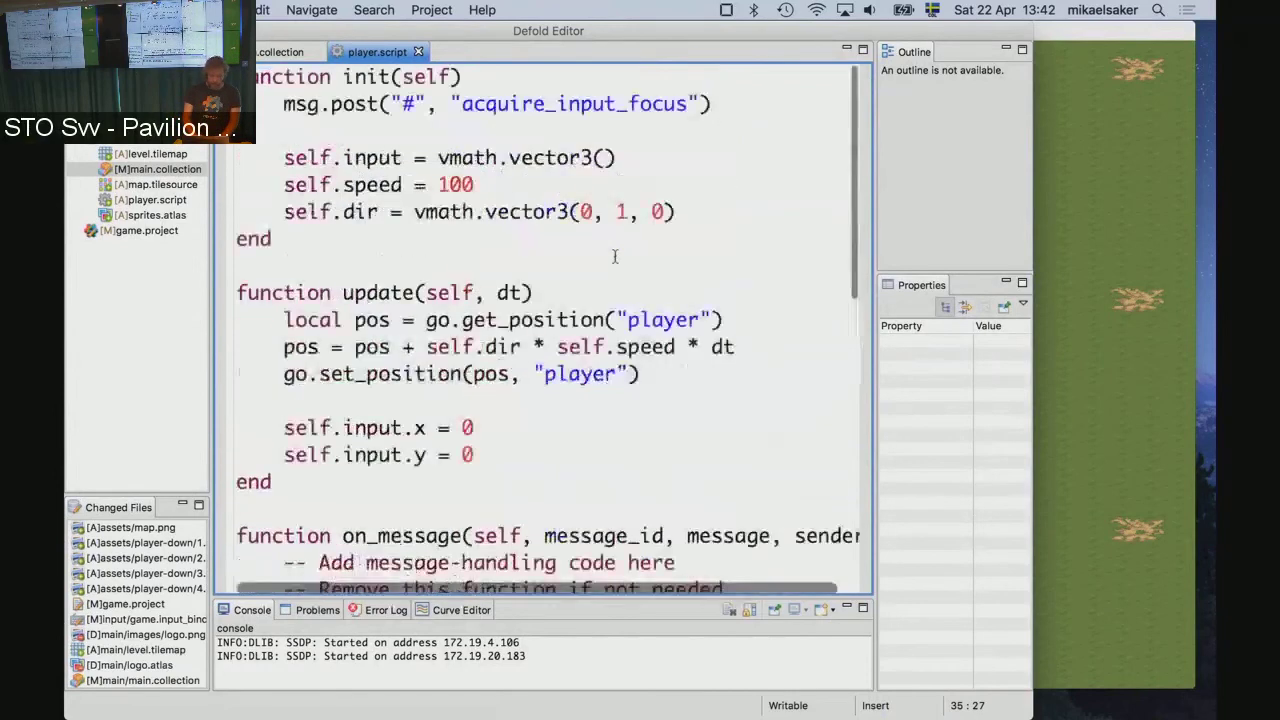
{"action": "left_click", "coordinate": [708, 207]}
{"action": "key", "text": "Return"}
{"action": "key", "text": "Return"}
{"action": "type", "text": "self.moving = "}
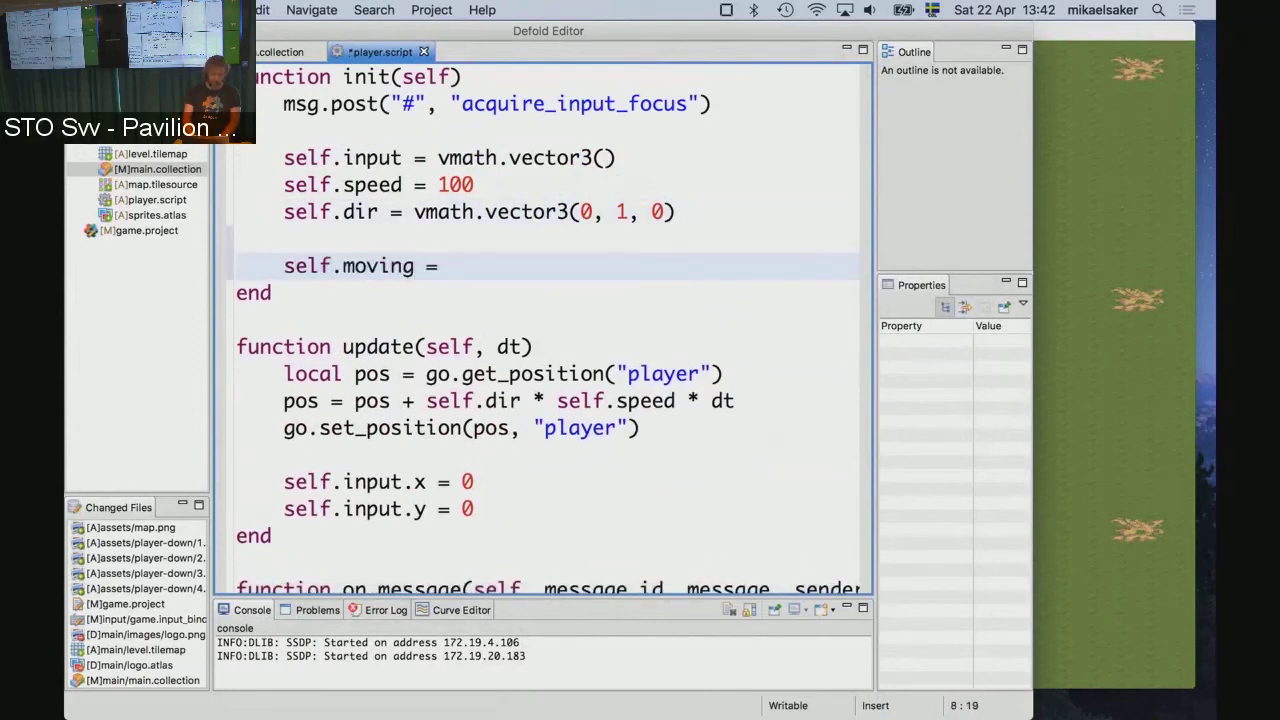
{"action": "type", "text": "fal"}
{"action": "type", "text": "se"}
{"action": "key", "text": "super+s"}
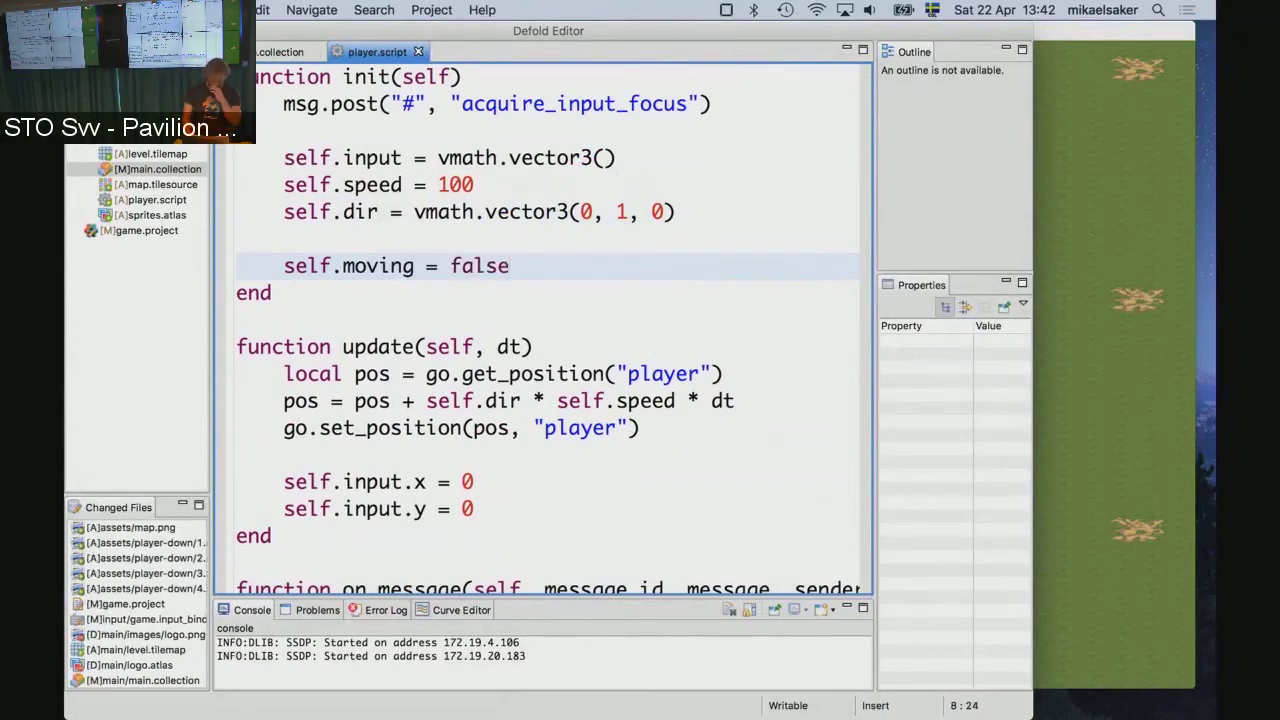
{"action": "key", "text": "Down"}
{"action": "key", "text": "Down"}
{"action": "key", "text": "Down"}
{"action": "key", "text": "Down"}
{"action": "key", "text": "Down"}
Start update() with the condition 'if self.moving then'.
{"action": "key", "text": "Up"}
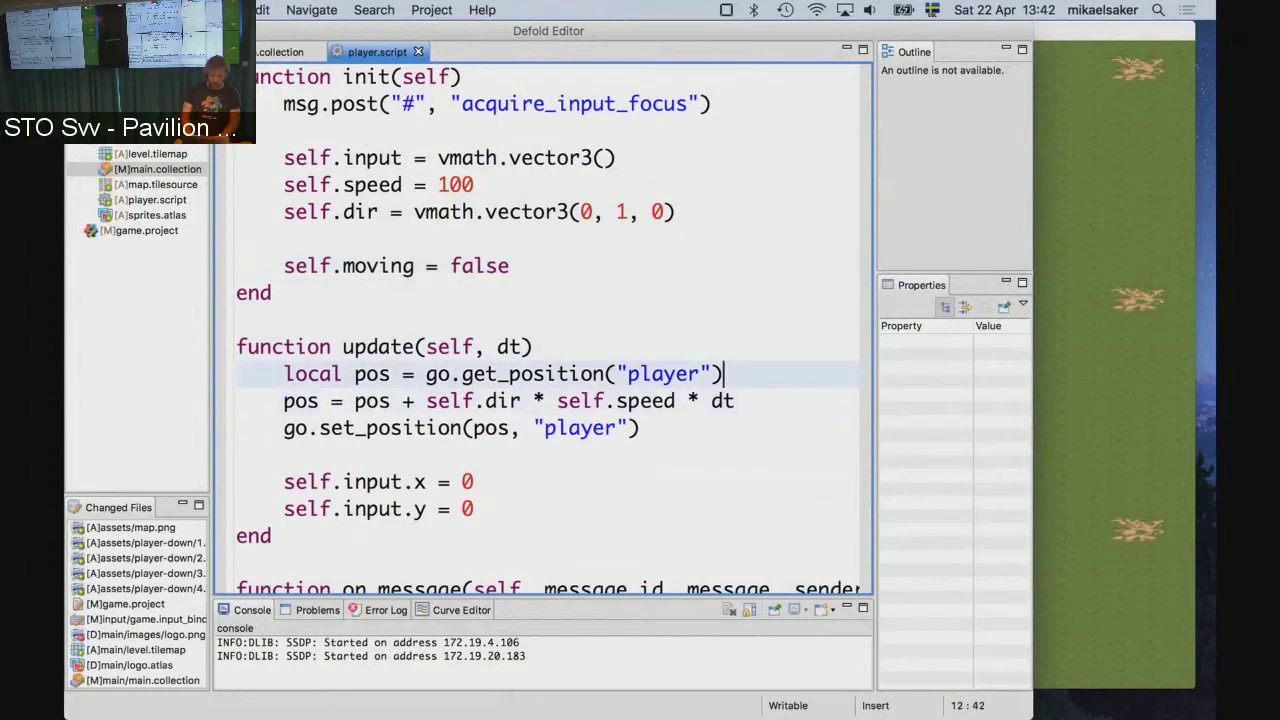
{"action": "key", "text": "super+Left"}
{"action": "key", "text": "Left"}
{"action": "key", "text": "Return"}
{"action": "key", "text": "Tab"}
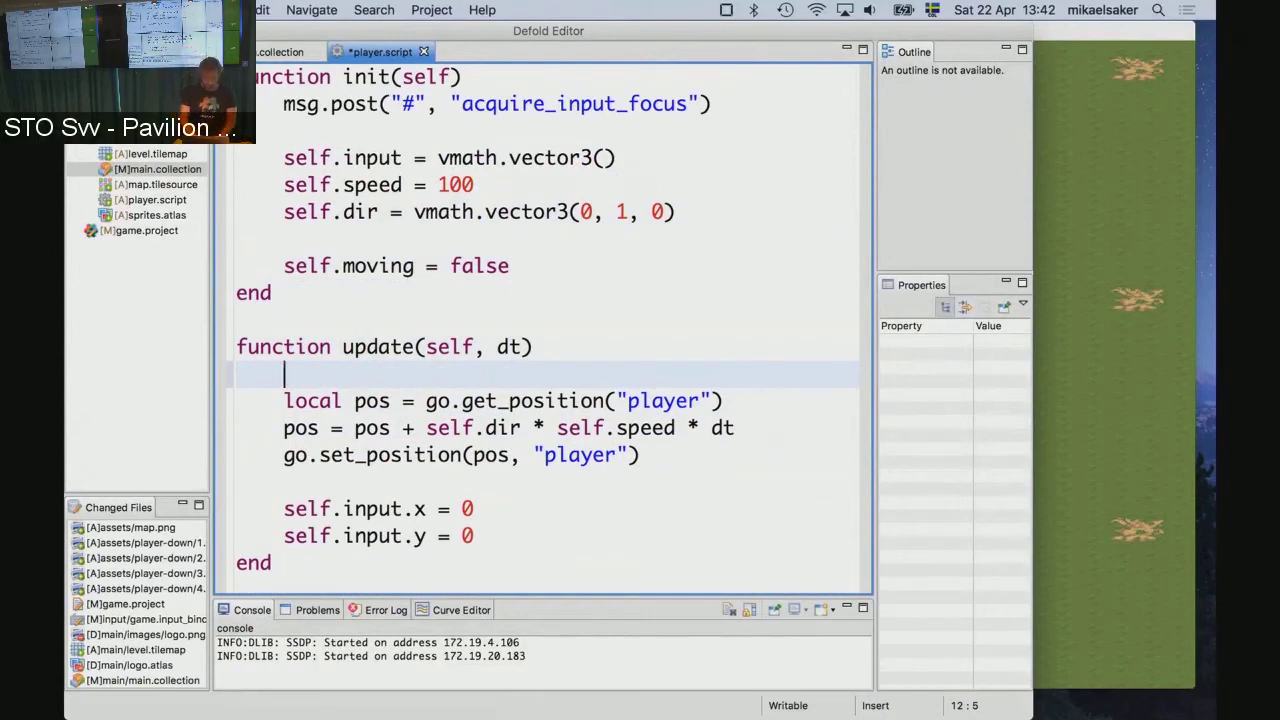
{"action": "type", "text": "if sel"}
{"action": "key", "text": "BackSpace"}
{"action": "type", "text": ".moving == true"}
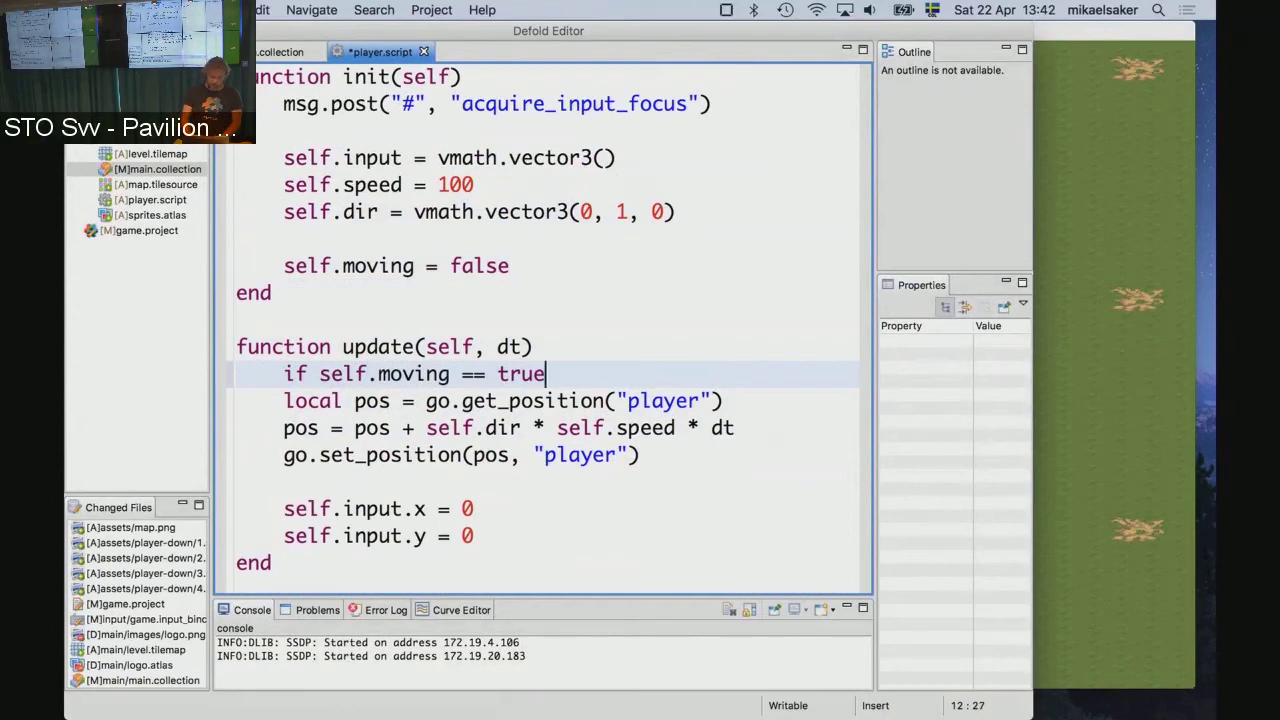
{"action": "key", "text": "BackSpace"}
{"action": "key", "text": "BackSpace"}
{"action": "key", "text": "BackSpace"}
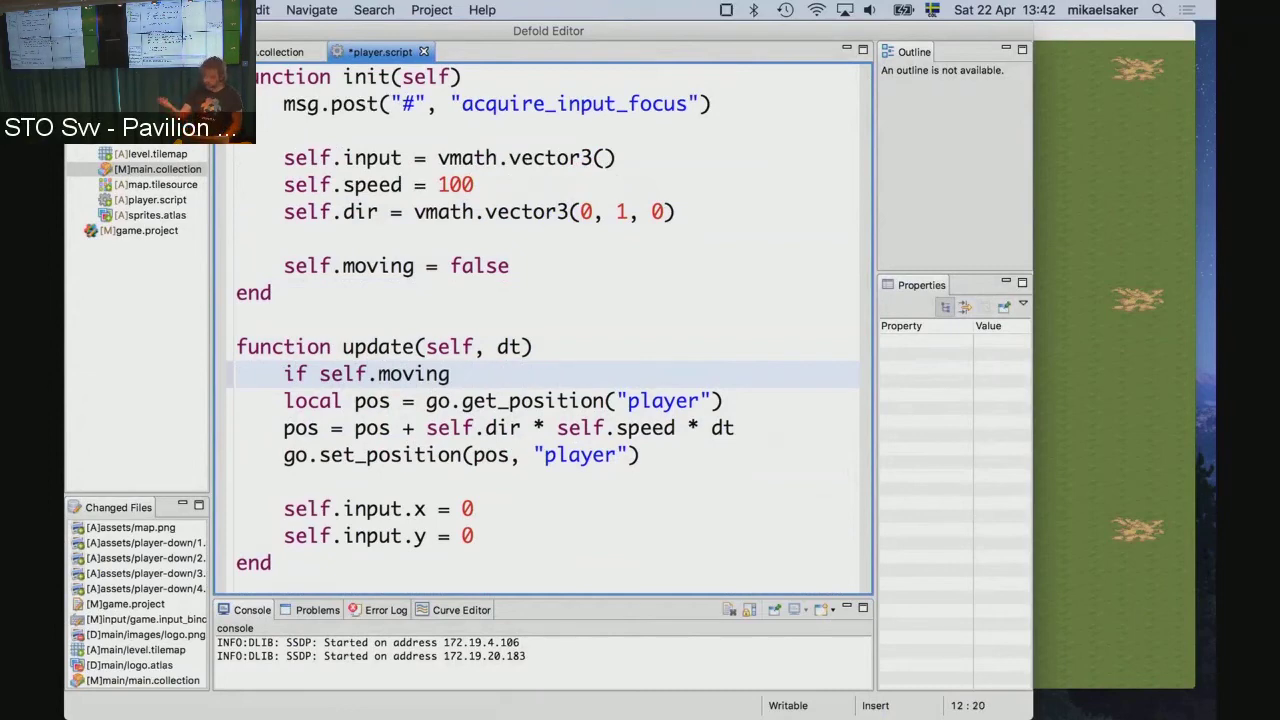
{"action": "type", "text": "then"}
Indent the three movement lines into the if block, close it with end, and save.
{"action": "key", "text": "Down"}
{"action": "key", "text": "Home"}
{"action": "key", "text": "Tab"}
{"action": "key", "text": "Down"}
{"action": "key", "text": "Tab"}
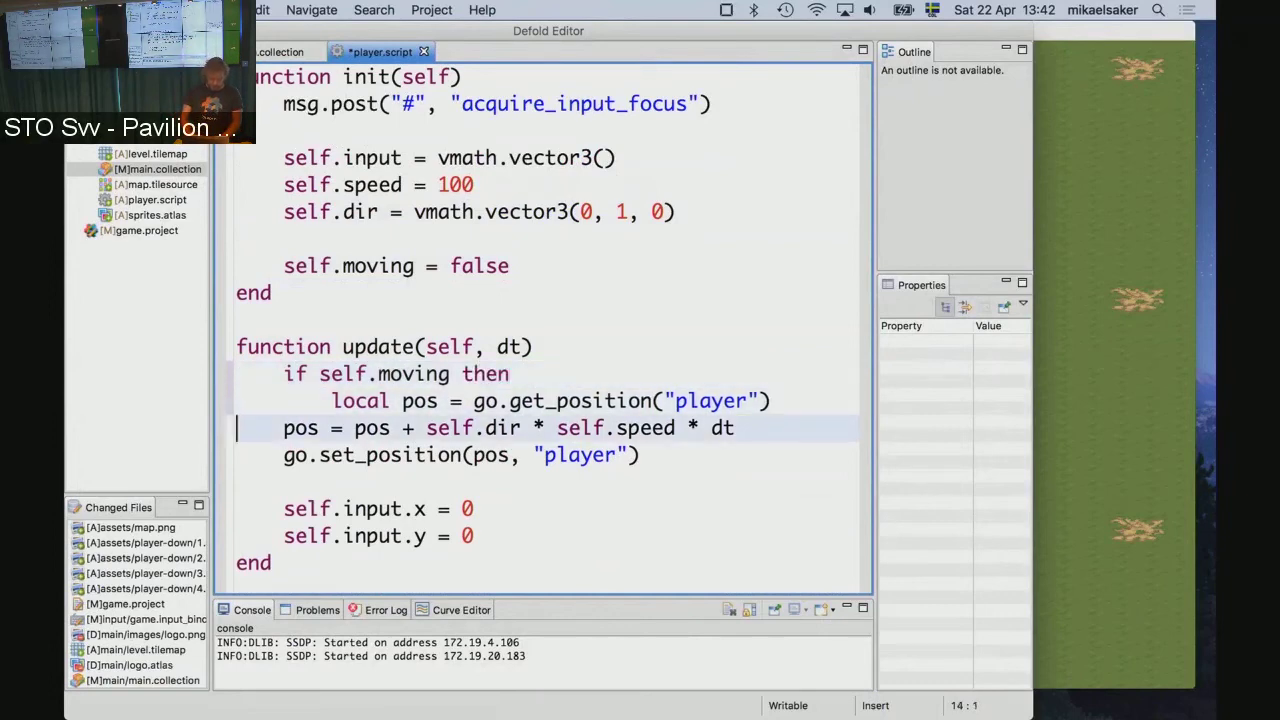
{"action": "key", "text": "Down"}
{"action": "key", "text": "Home"}
{"action": "key", "text": "Tab"}
{"action": "key", "text": "Down"}
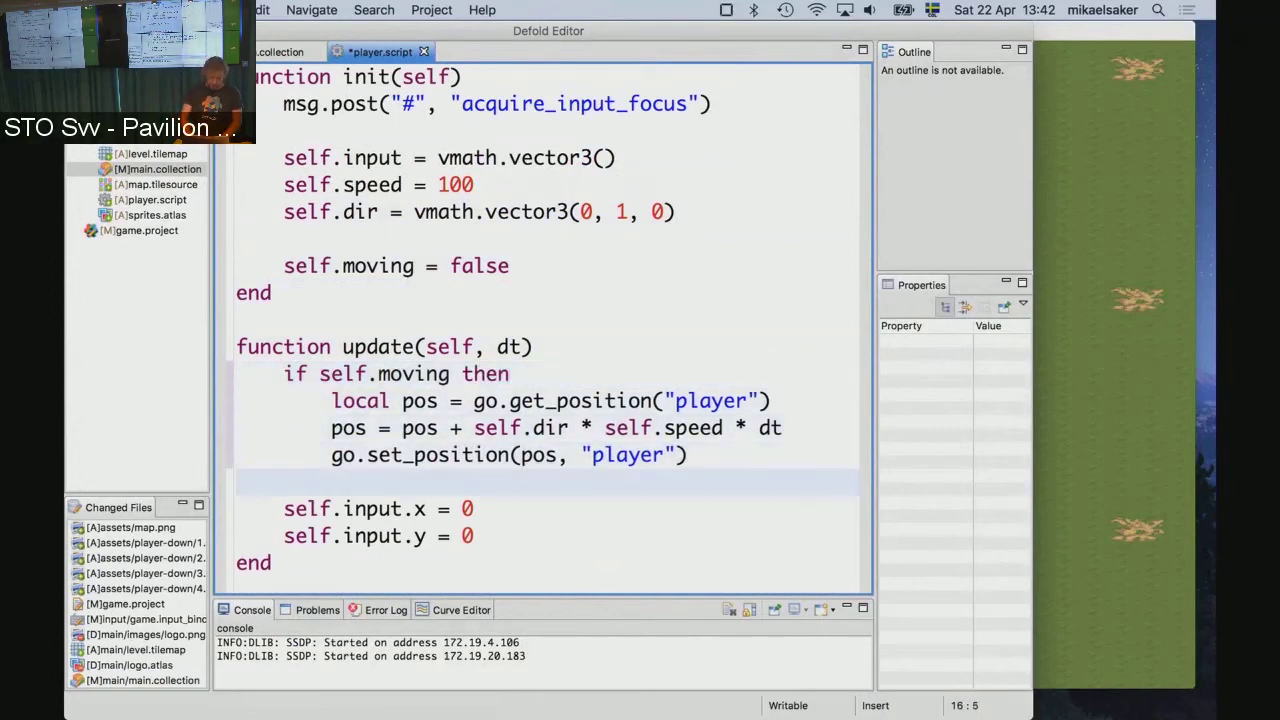
{"action": "type", "text": "end"}
{"action": "key", "text": "Return"}
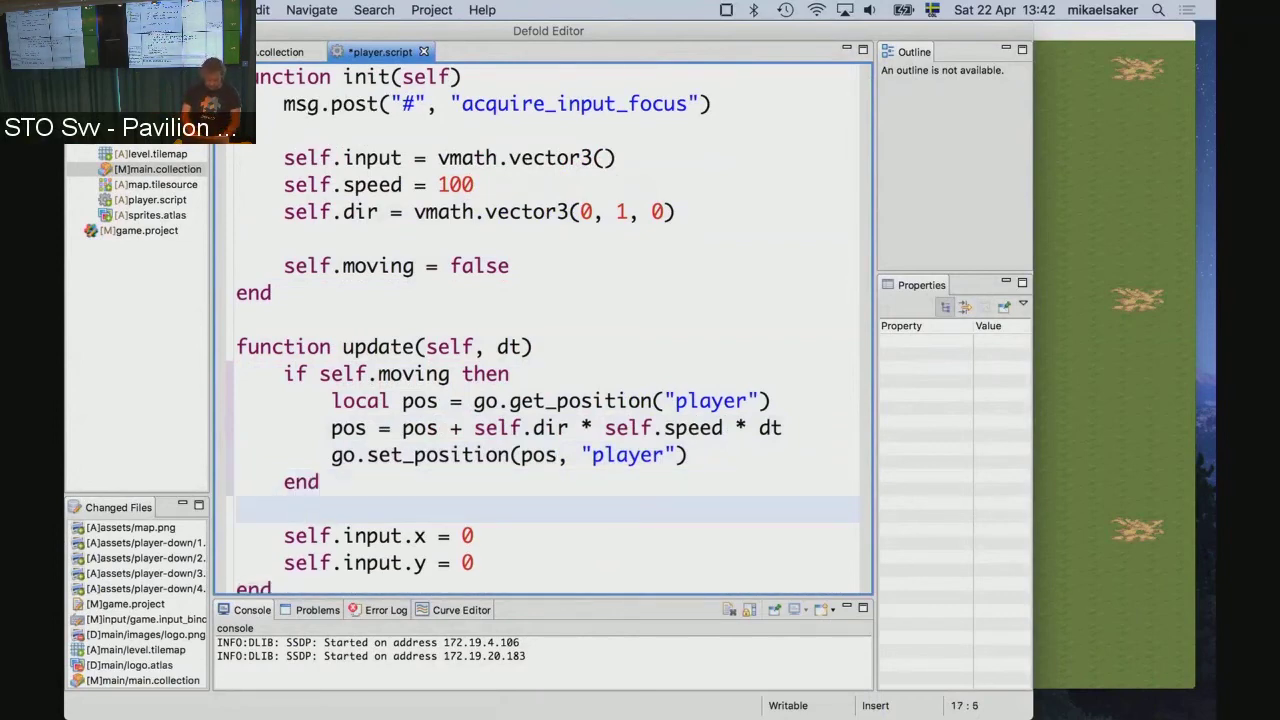
{"action": "key", "text": "ctrl+s"}
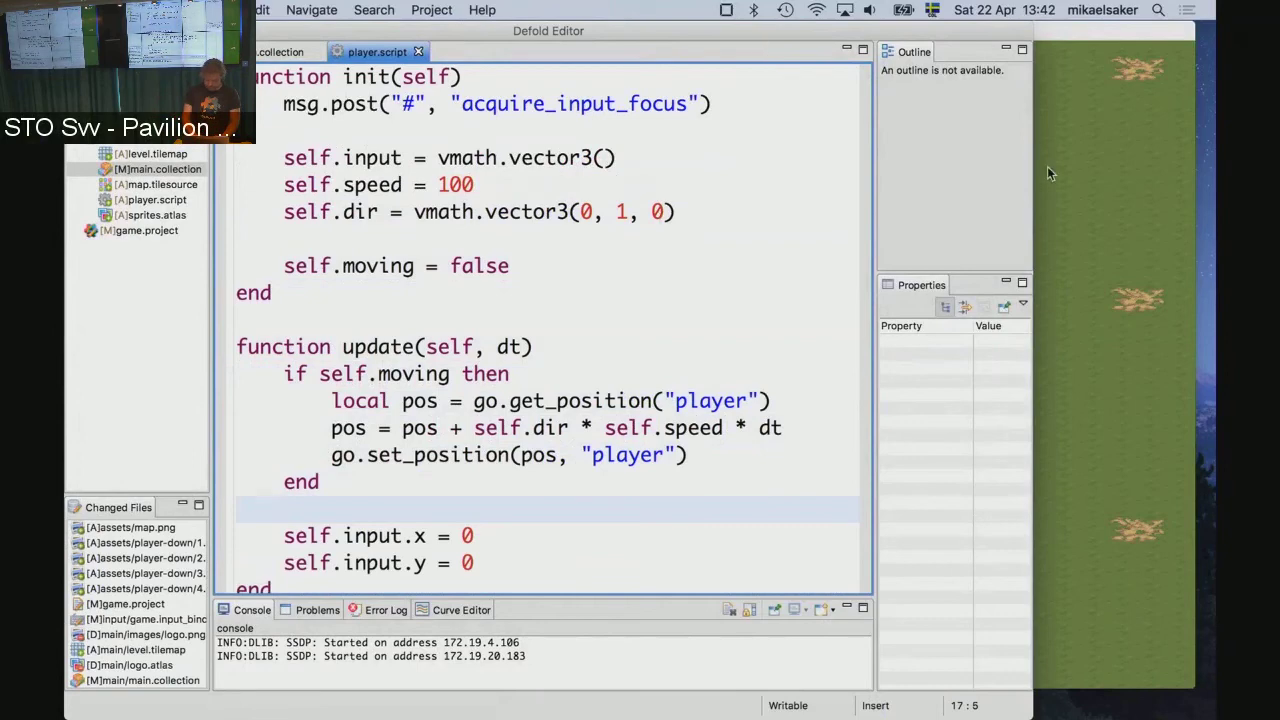
Hot-reload the script into the running game, walk the player down, then quit it.
{"action": "key", "text": "ctrl+r"}
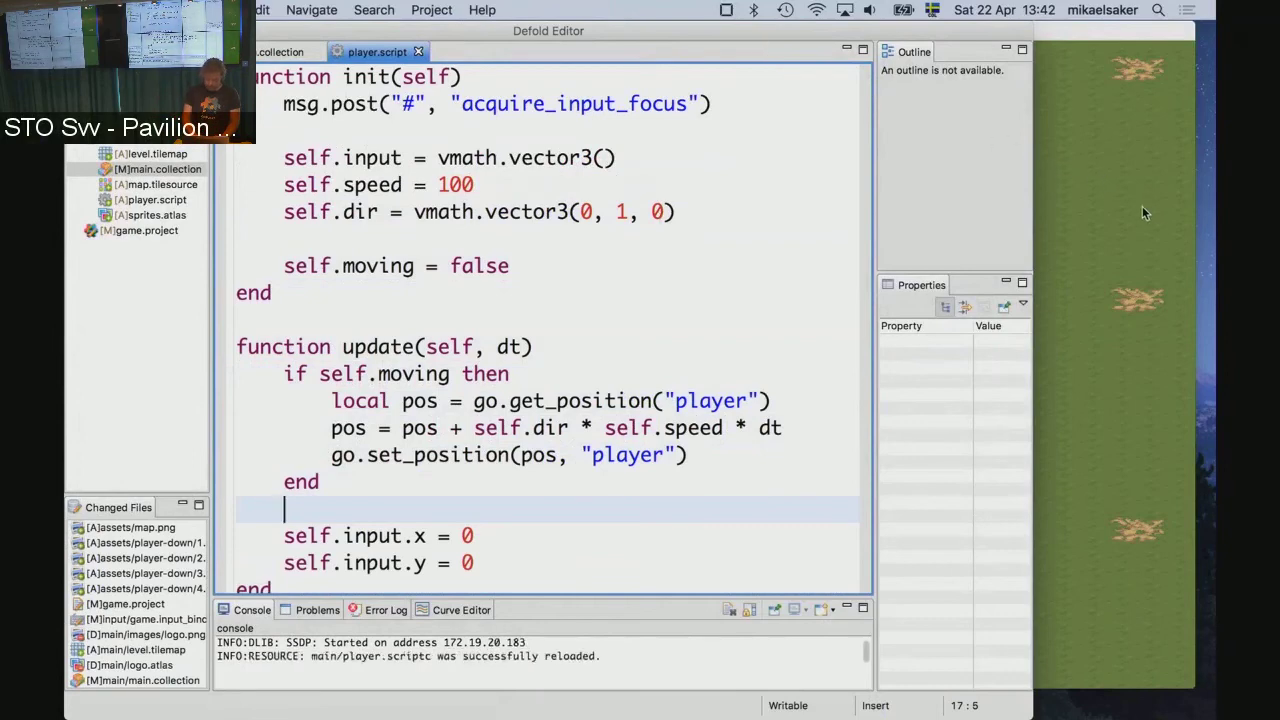
{"action": "left_click", "coordinate": [1133, 199]}
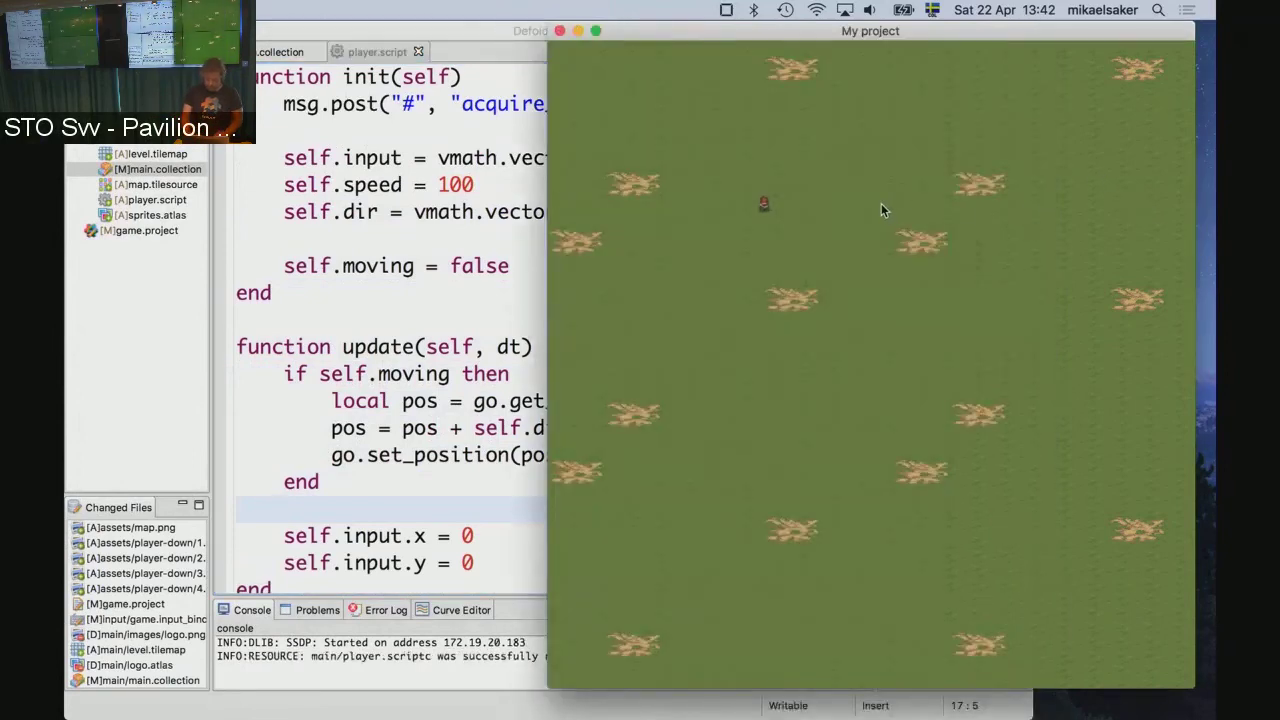
{"action": "key", "text": "Down"}
{"action": "key", "text": "super+q"}
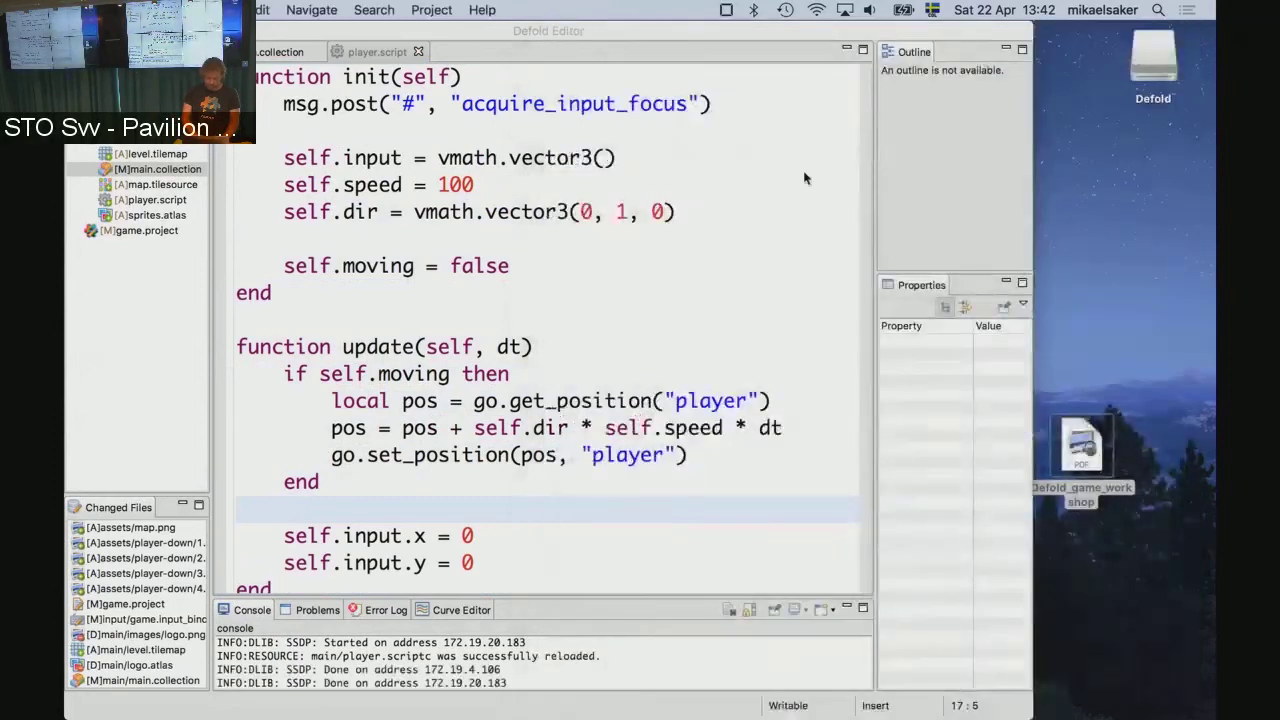
{"action": "left_click", "coordinate": [498, 212]}
Relaunch the game, steer the player in every direction around the map, then quit.
{"action": "key", "text": "ctrl+b"}
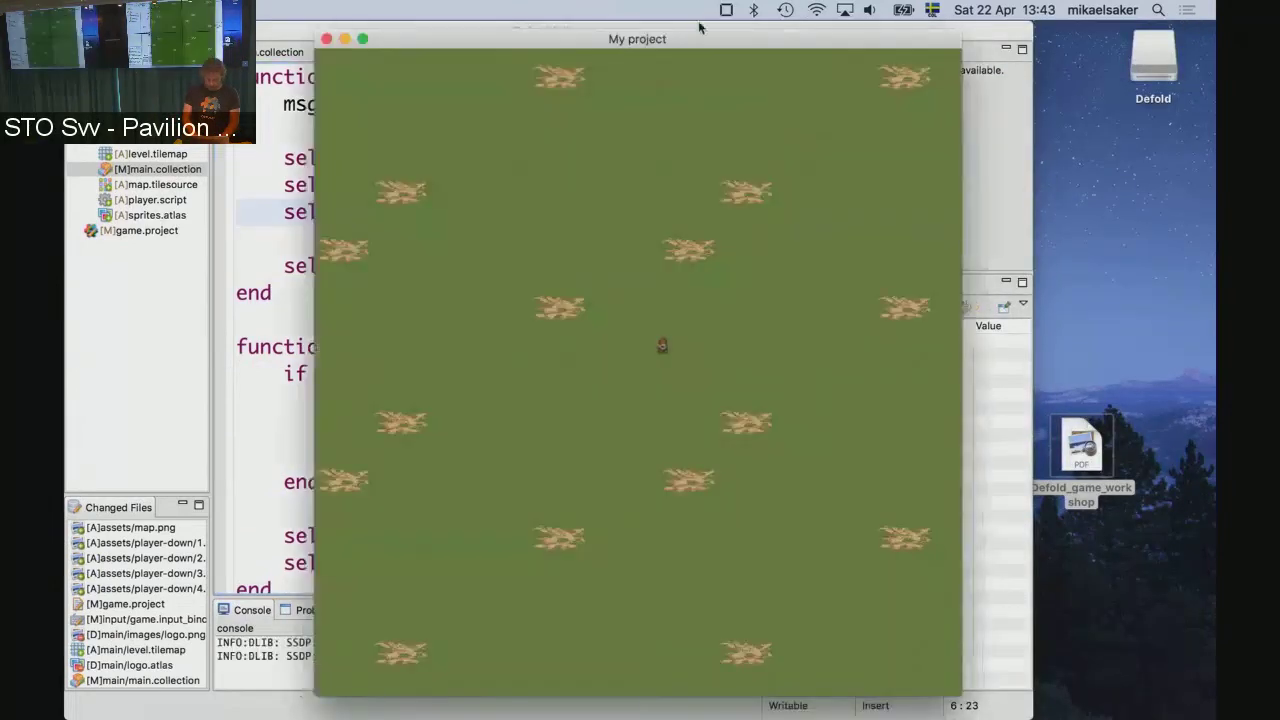
{"action": "left_click_drag", "start_coordinate": [622, 44], "coordinate": [800, 36]}
{"action": "key", "text": "Up"}
{"action": "key", "text": "Left"}
{"action": "key", "text": "Down"}
{"action": "key", "text": "Right"}
{"action": "key", "text": "Up"}
{"action": "key", "text": "Left"}
{"action": "key", "text": "Down"}
{"action": "key", "text": "Up"}
{"action": "key", "text": "Right"}
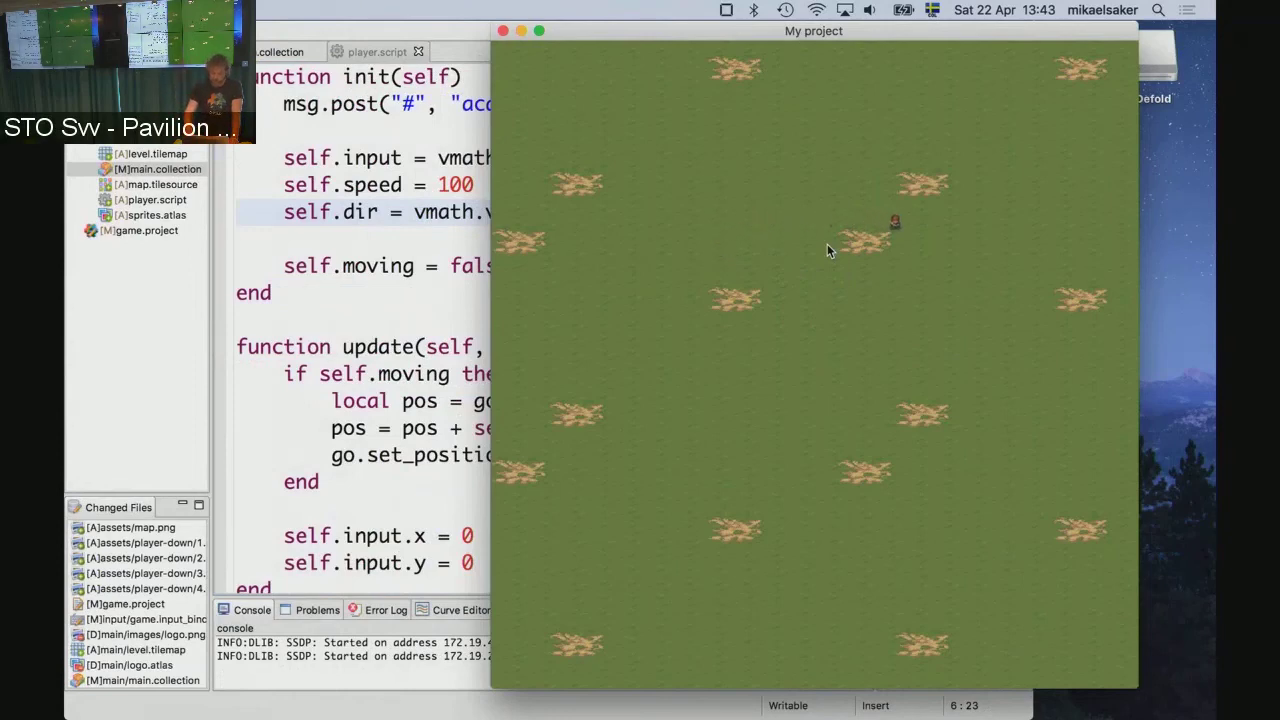
{"action": "key", "text": "Down"}
{"action": "key", "text": "Left"}
{"action": "key", "text": "Up"}
{"action": "key", "text": "Right"}
{"action": "key", "text": "Down"}
{"action": "key", "text": "super+q"}
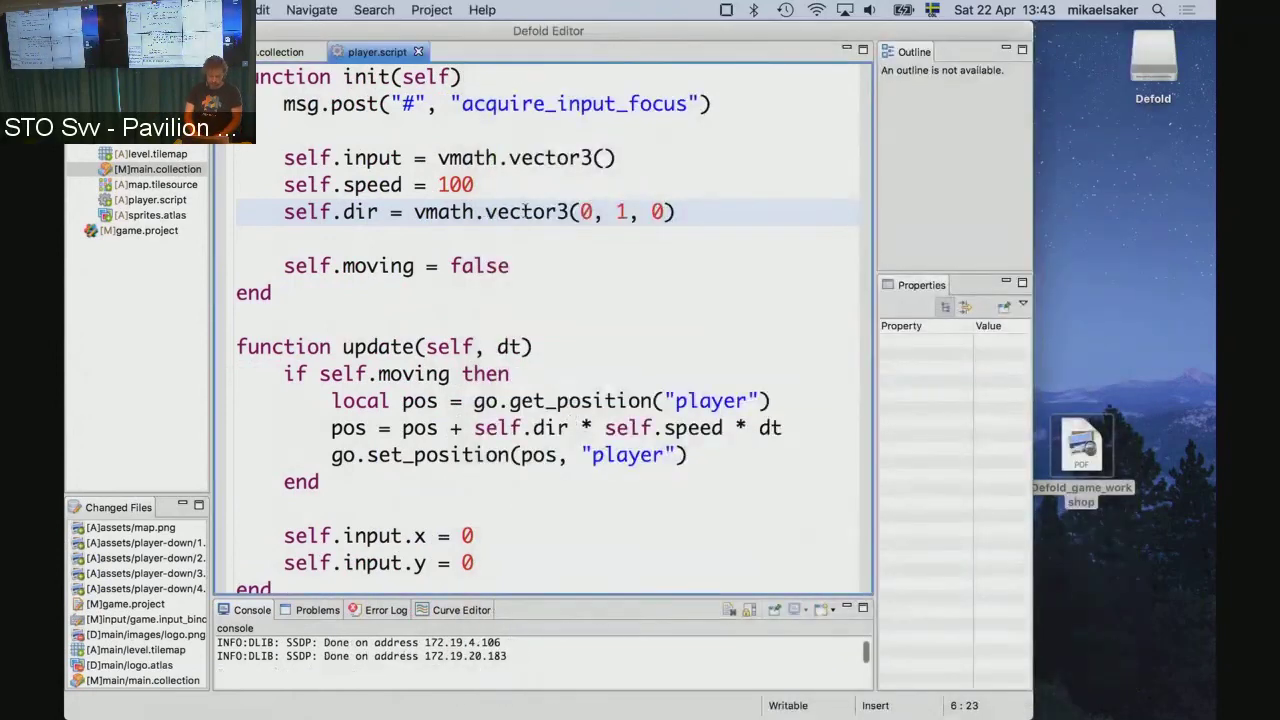
Add self.moving = false after the self.input.y reset at the end of update.
{"action": "left_click", "coordinate": [309, 264]}
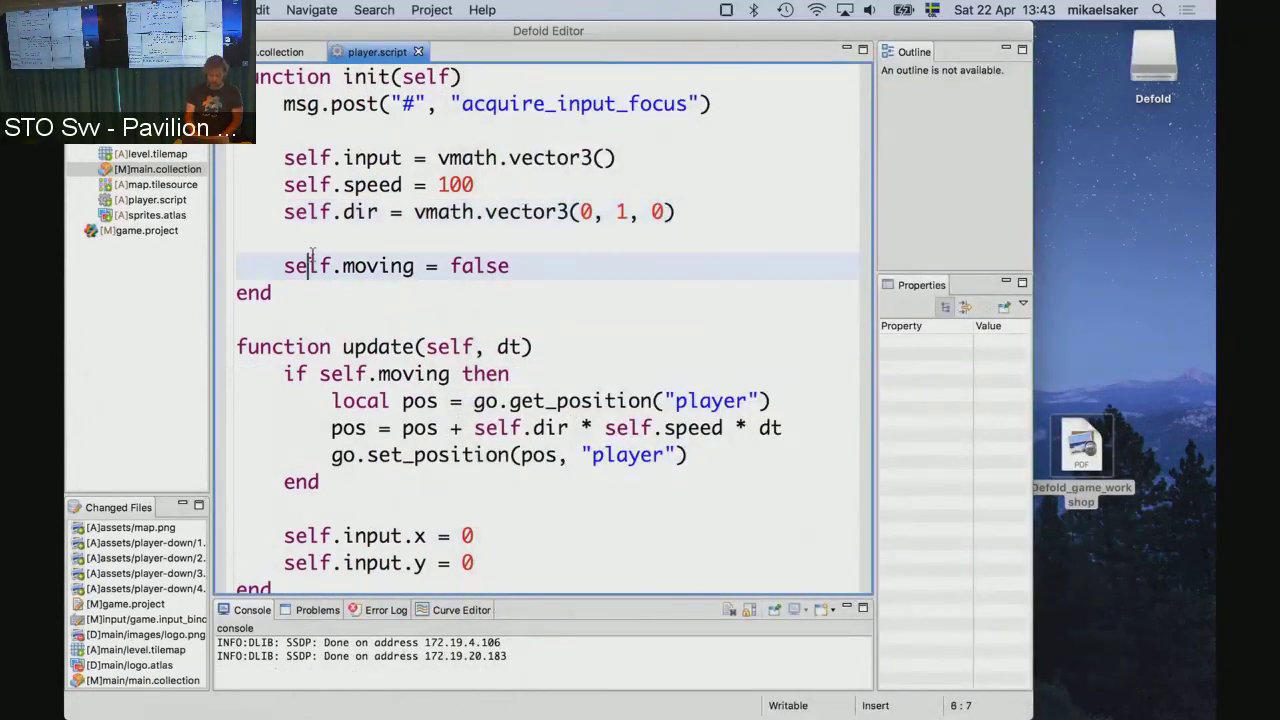
{"action": "scroll", "coordinate": [545, 330], "scroll_direction": "down", "scroll_amount": 1}
{"action": "scroll", "coordinate": [545, 330], "scroll_direction": "down", "scroll_amount": 3}
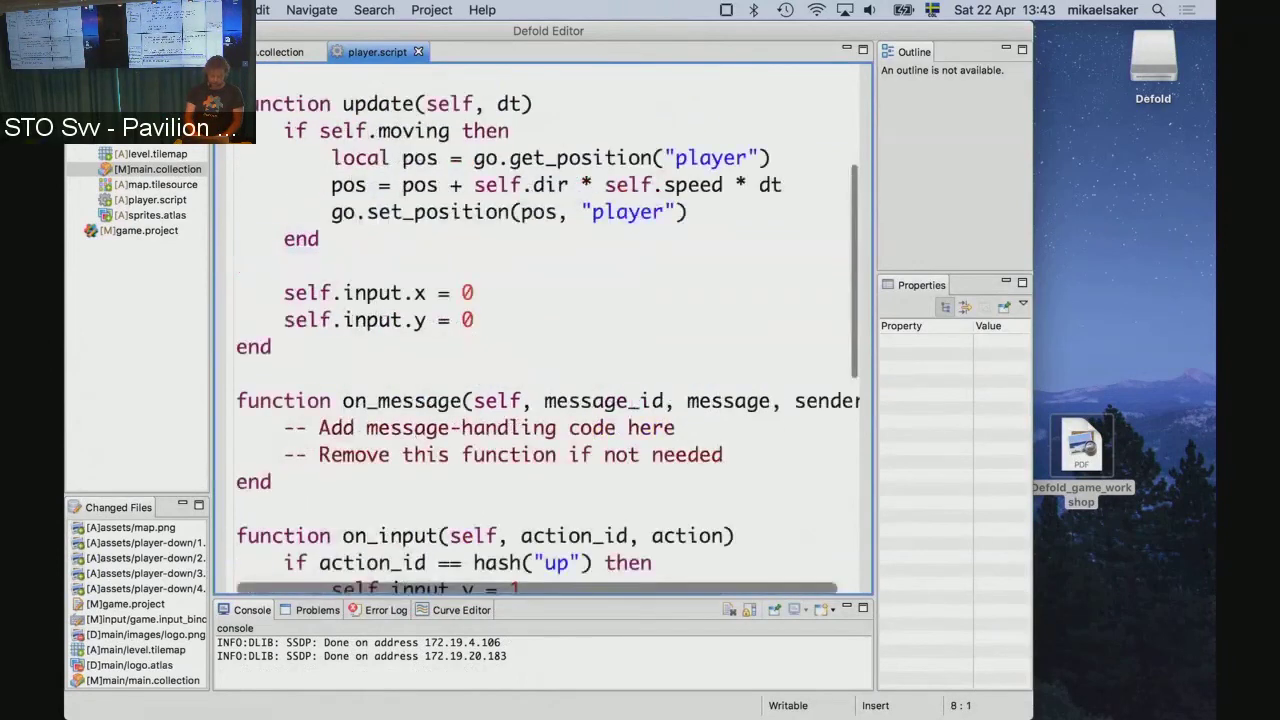
{"action": "scroll", "coordinate": [545, 330], "scroll_direction": "down", "scroll_amount": 2}
{"action": "scroll", "coordinate": [545, 330], "scroll_direction": "down", "scroll_amount": 2}
{"action": "scroll", "coordinate": [545, 330], "scroll_direction": "down", "scroll_amount": 1}
{"action": "scroll", "coordinate": [545, 330], "scroll_direction": "down", "scroll_amount": 2}
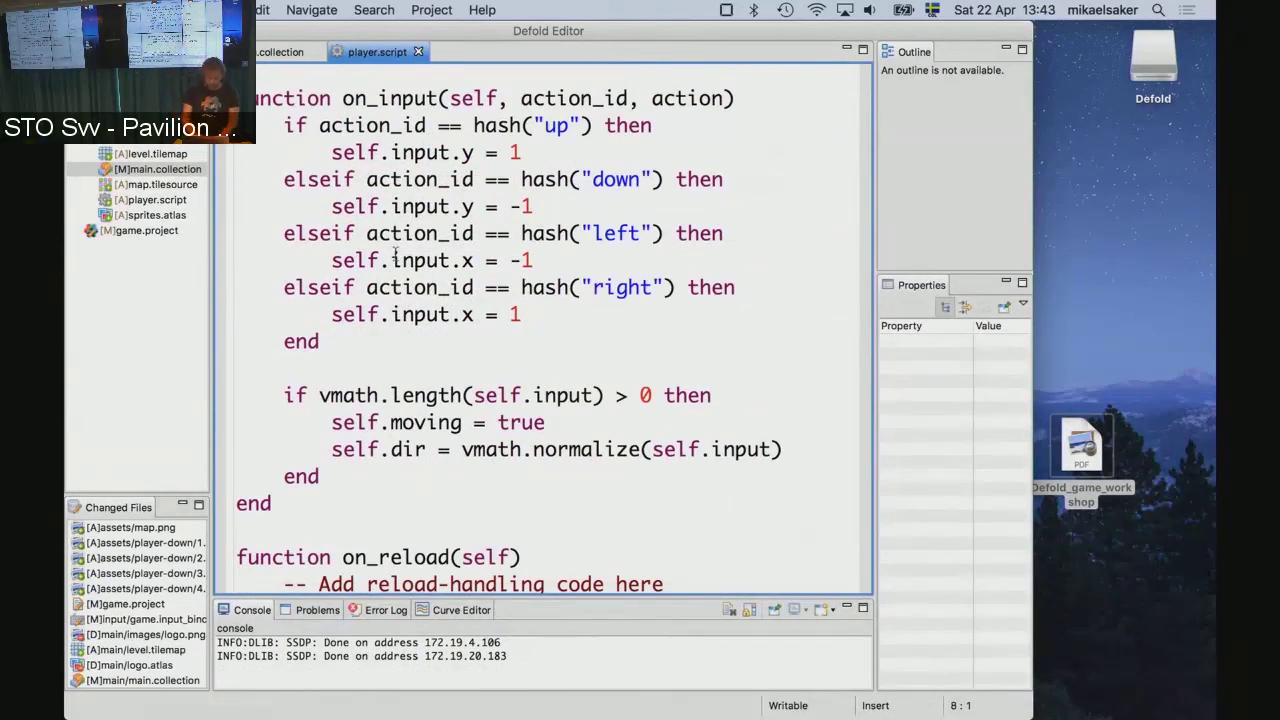
{"action": "scroll", "coordinate": [395, 254], "scroll_direction": "up", "scroll_amount": 10}
{"action": "left_click", "coordinate": [527, 441]}
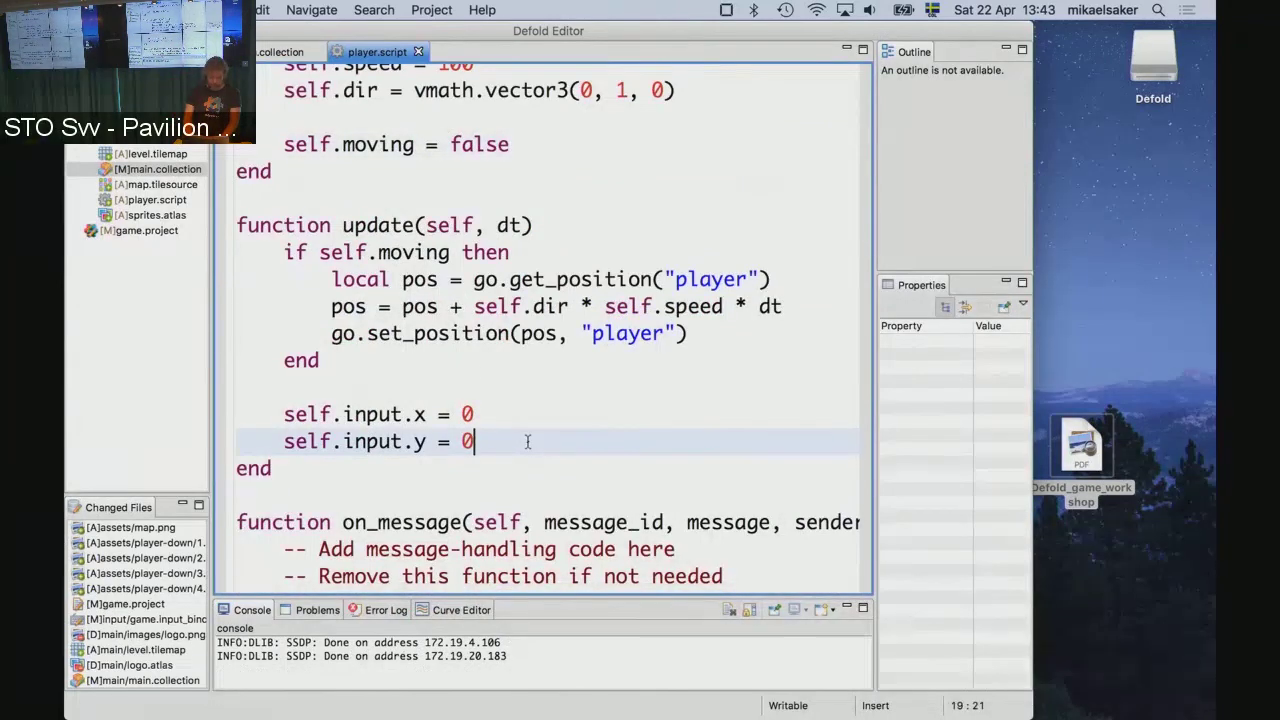
{"action": "key", "text": "Return"}
{"action": "type", "text": "self.moving = "}
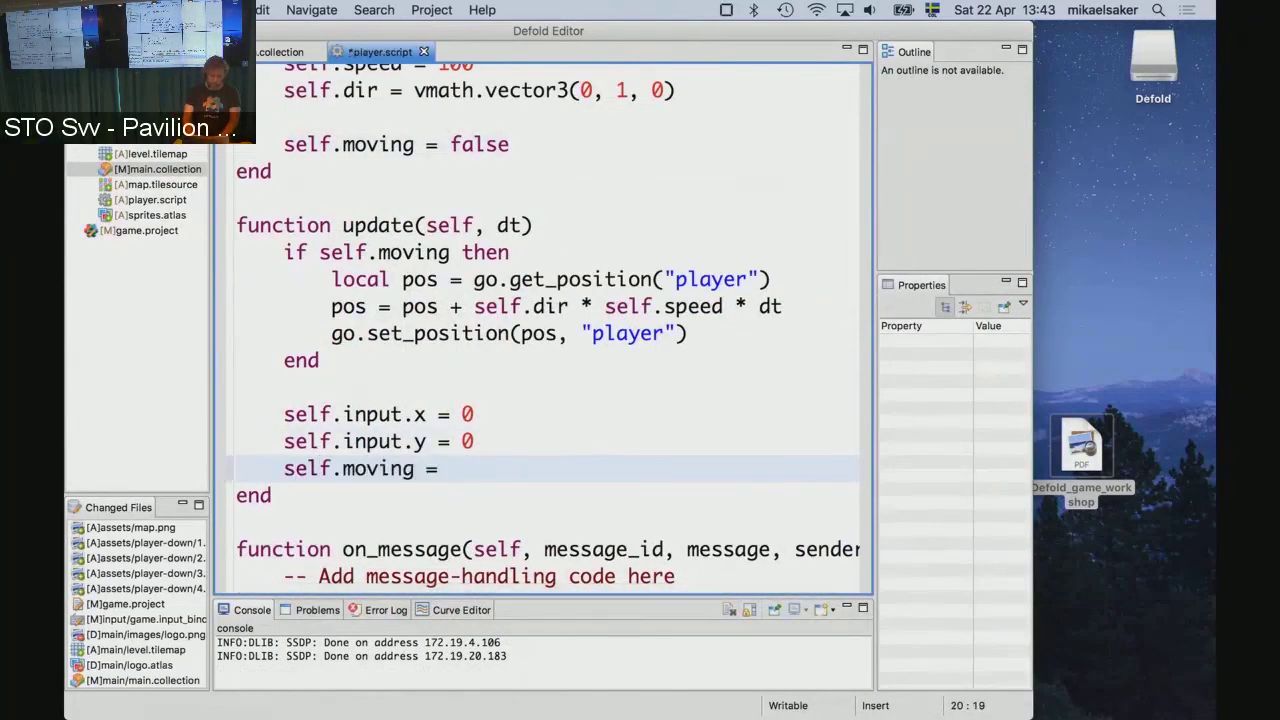
{"action": "type", "text": "false"}
Insert the comment '-- reset working variables and flags' above the reset lines.
{"action": "key", "text": "Up"}
{"action": "key", "text": "Up"}
{"action": "key", "text": "Up"}
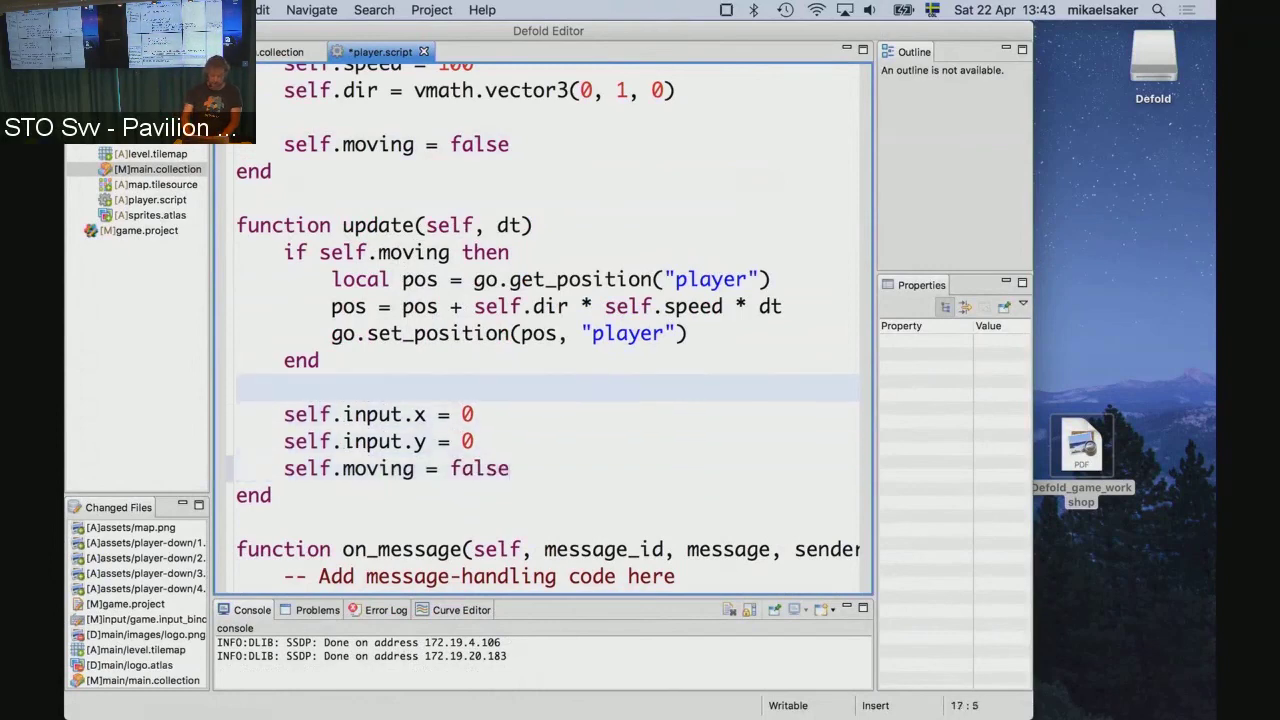
{"action": "key", "text": "Return"}
{"action": "type", "text": "-- reset work"}
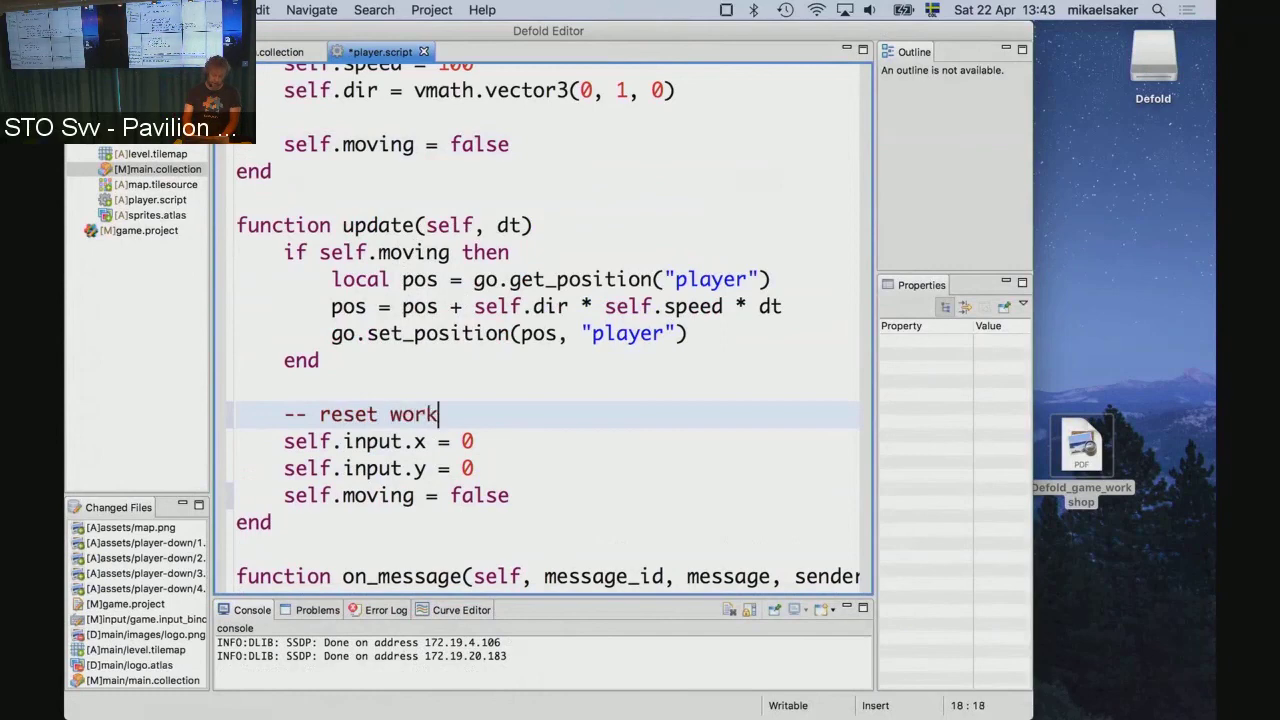
{"action": "type", "text": "ing varia"}
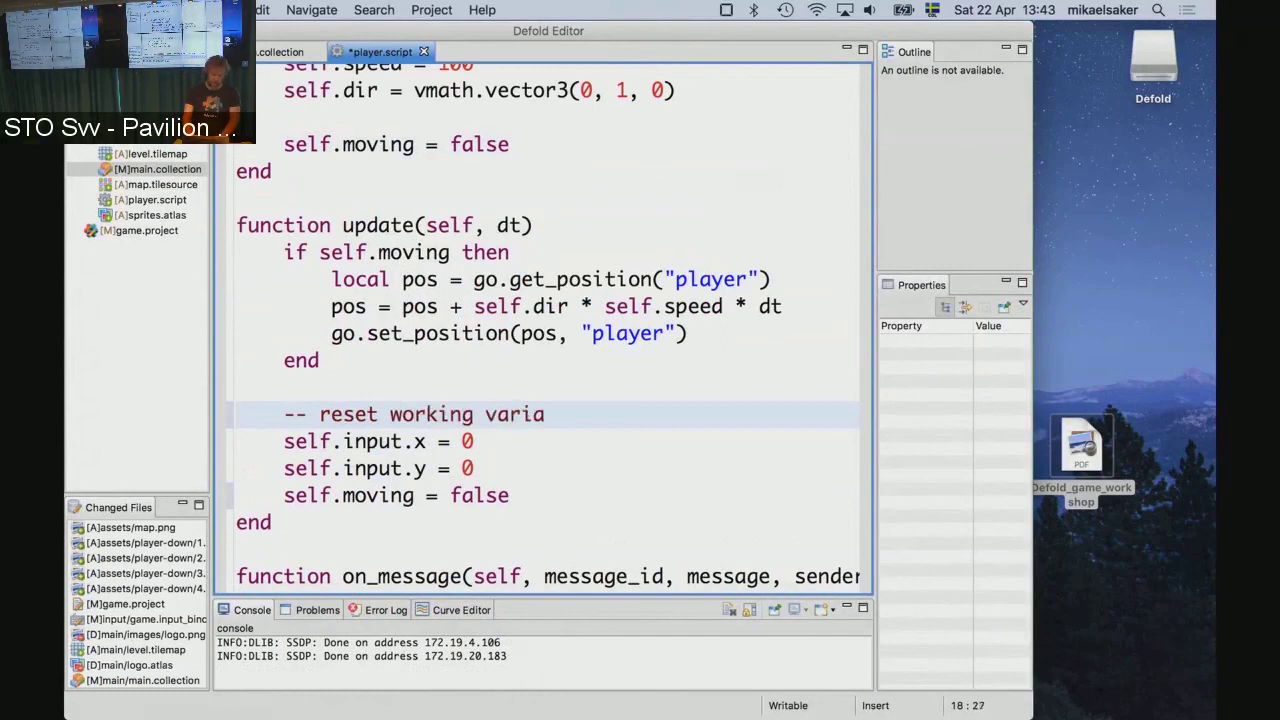
{"action": "type", "text": "bles and flags"}
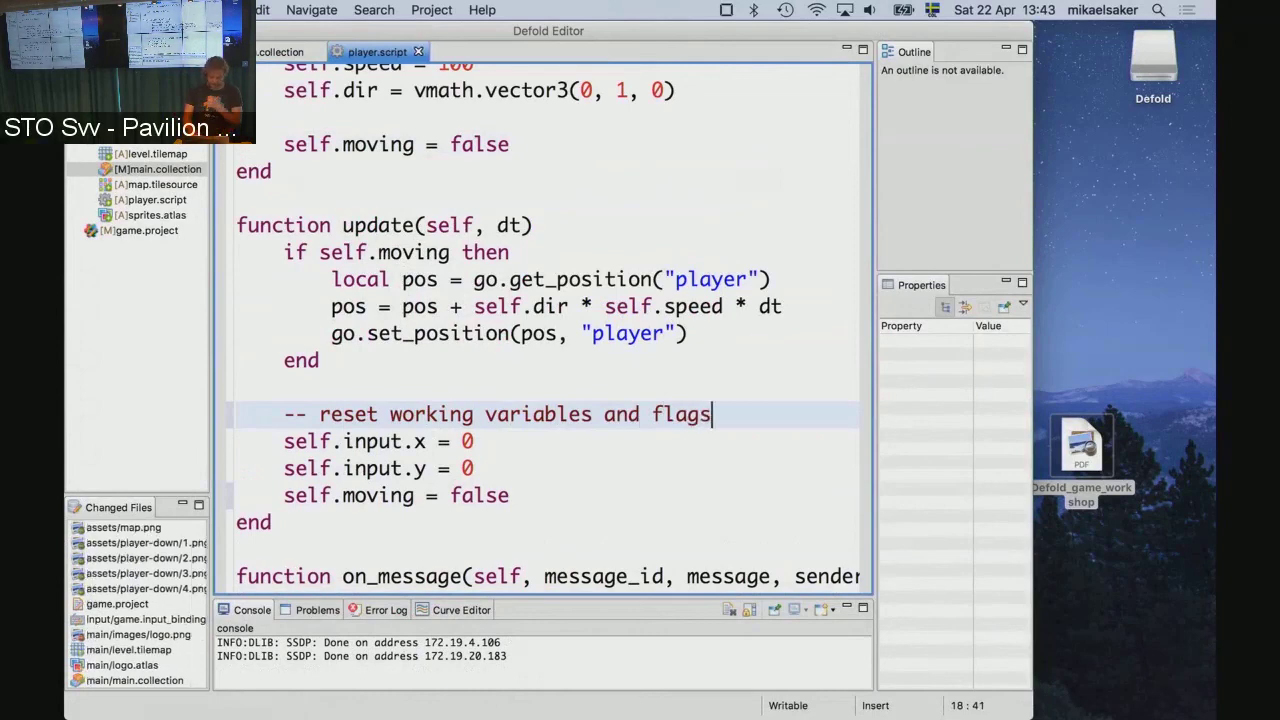
Launch the game with Cmd+B and steer the player left, down, right and up.
{"action": "key", "text": "super+b"}
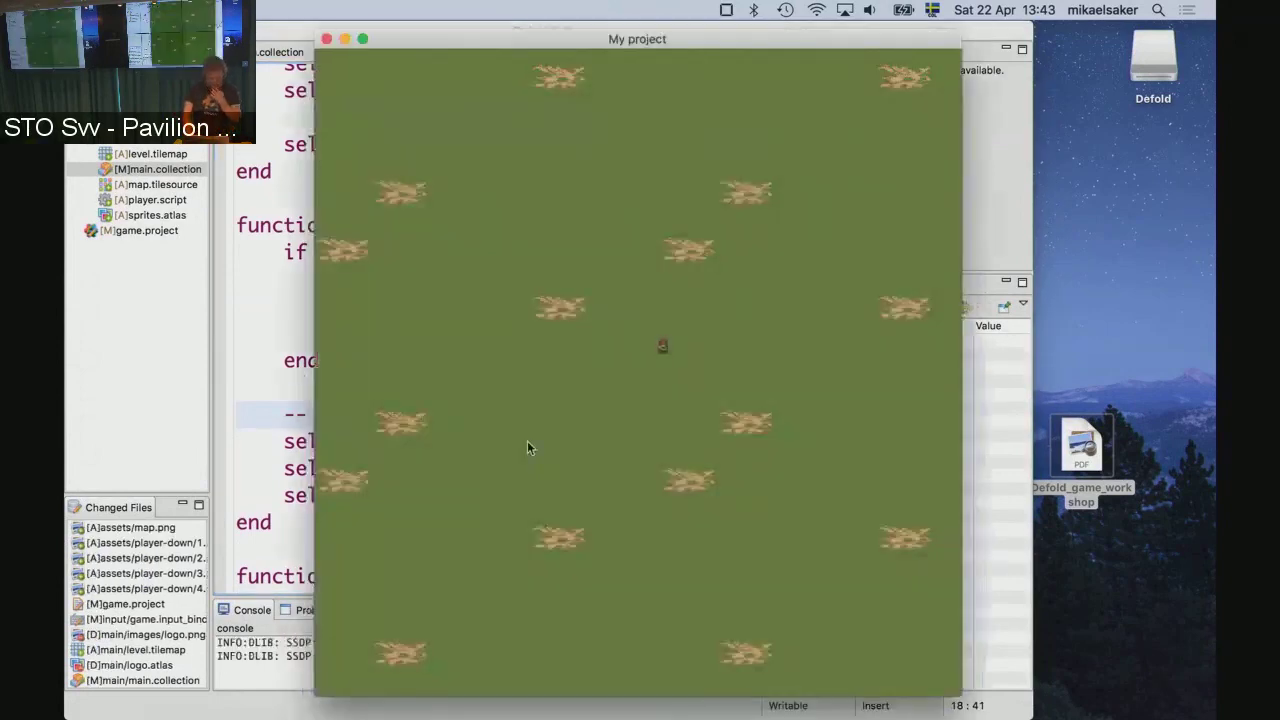
{"action": "key", "text": "Left"}
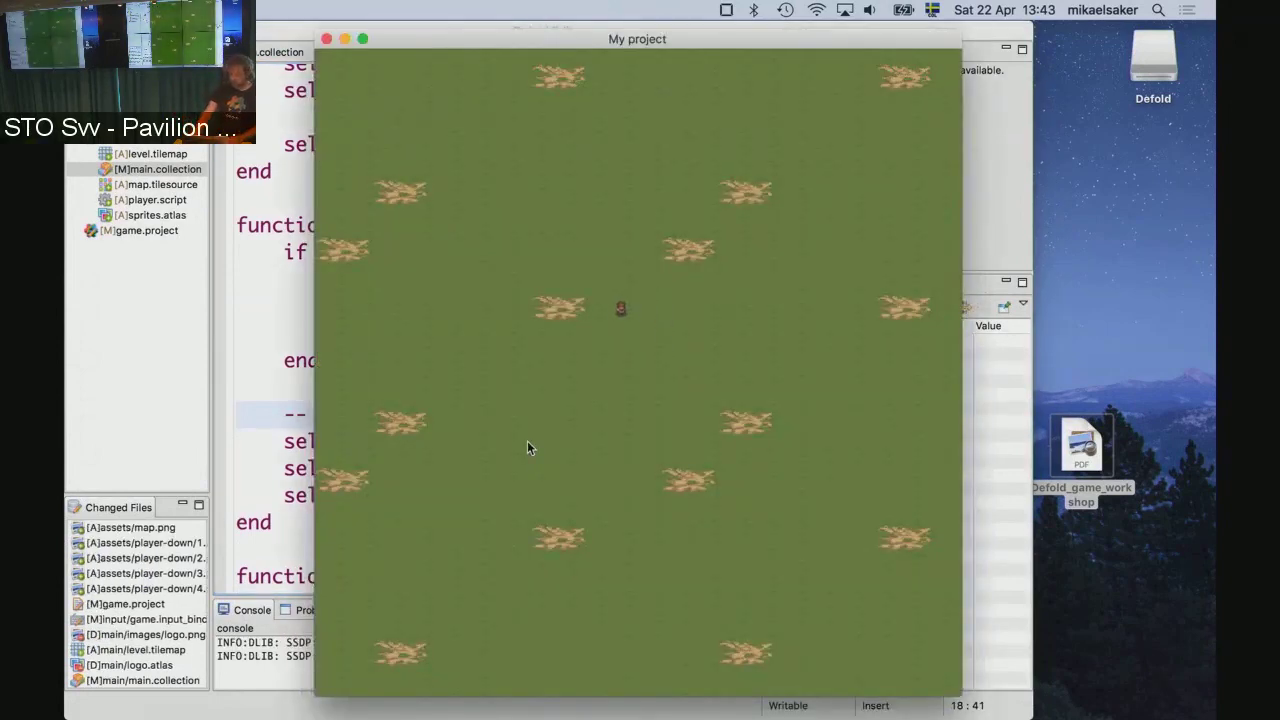
{"action": "key", "text": "Down"}
{"action": "key", "text": "Right"}
{"action": "key", "text": "Up"}
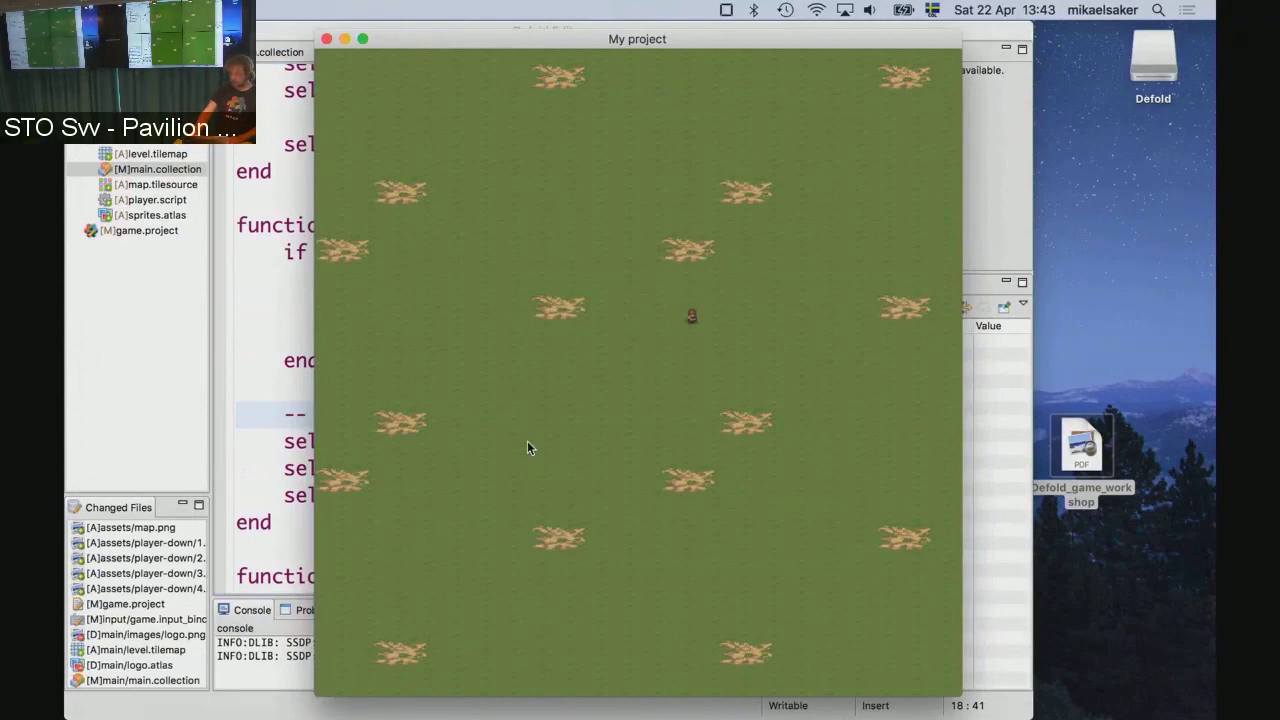